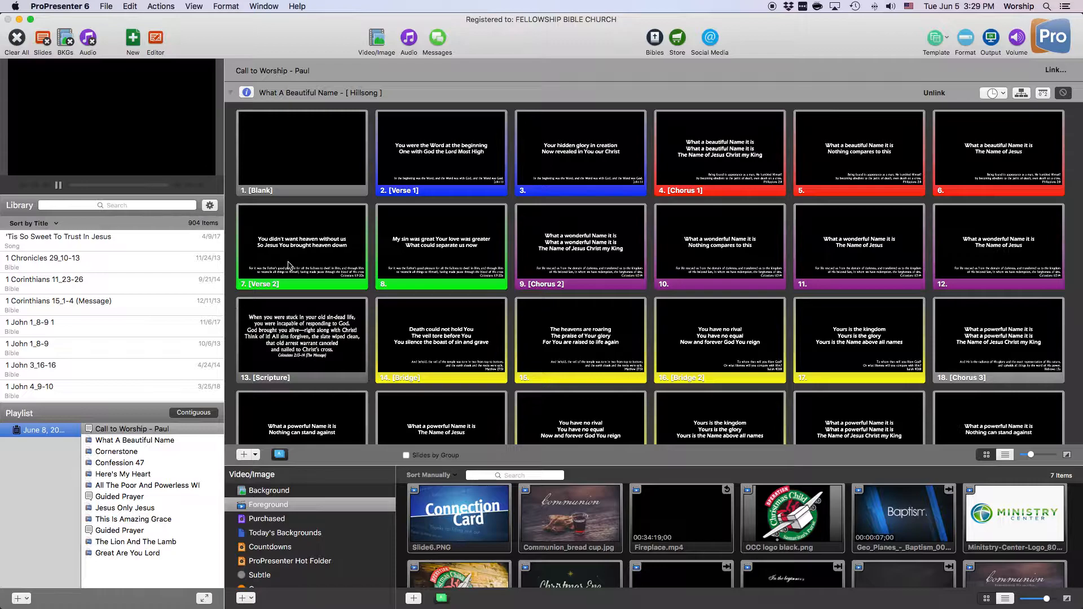
# - Create a new Planning Center playlist from the Sunday Morning plan "Core Values - Reaching the World with the Good News (Reports & Sendoff)" for June 10, 2018
pyautogui.click(28, 598)
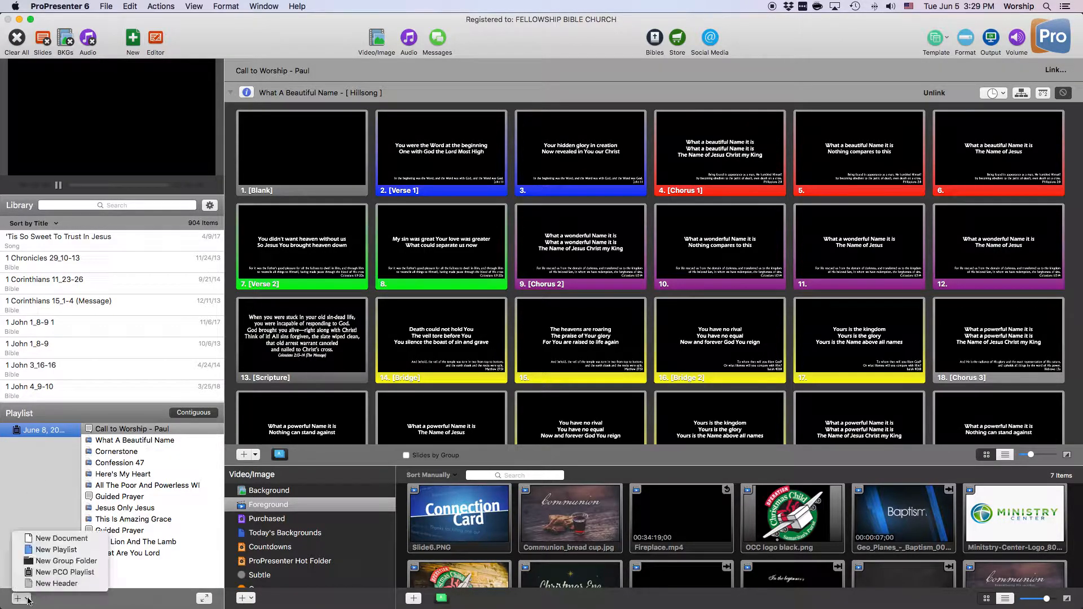
pyautogui.click(64, 575)
pyautogui.scroll(4, 341, 180)
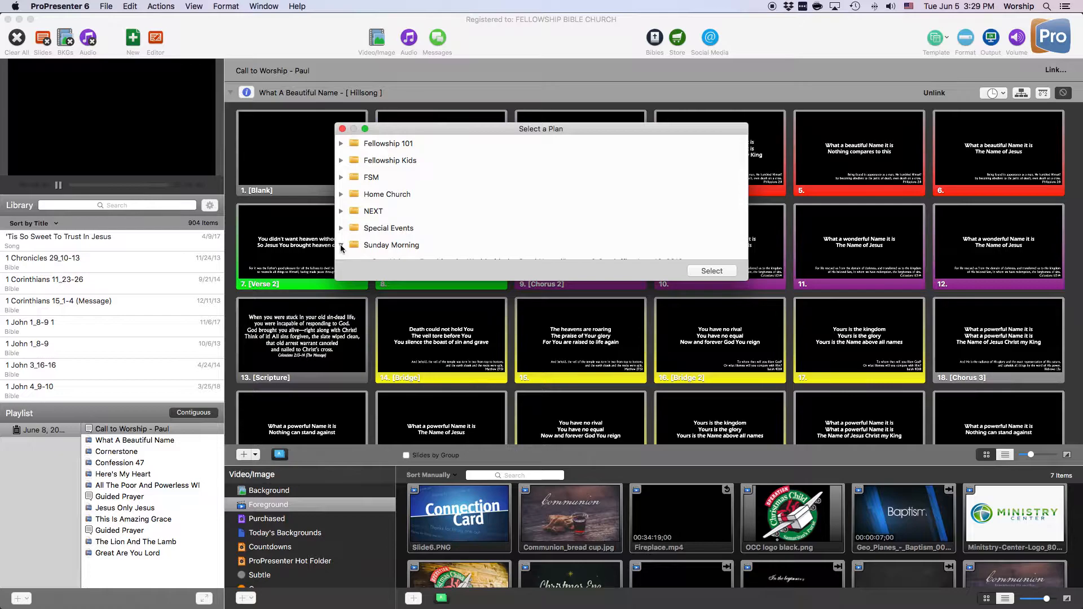
pyautogui.scroll(-6, 375, 209)
pyautogui.scroll(3, 567, 199)
pyautogui.moveTo(748, 226)
pyautogui.mouseDown()
pyautogui.moveTo(594, 224)
pyautogui.moveTo(729, 226)
pyautogui.mouseUp()
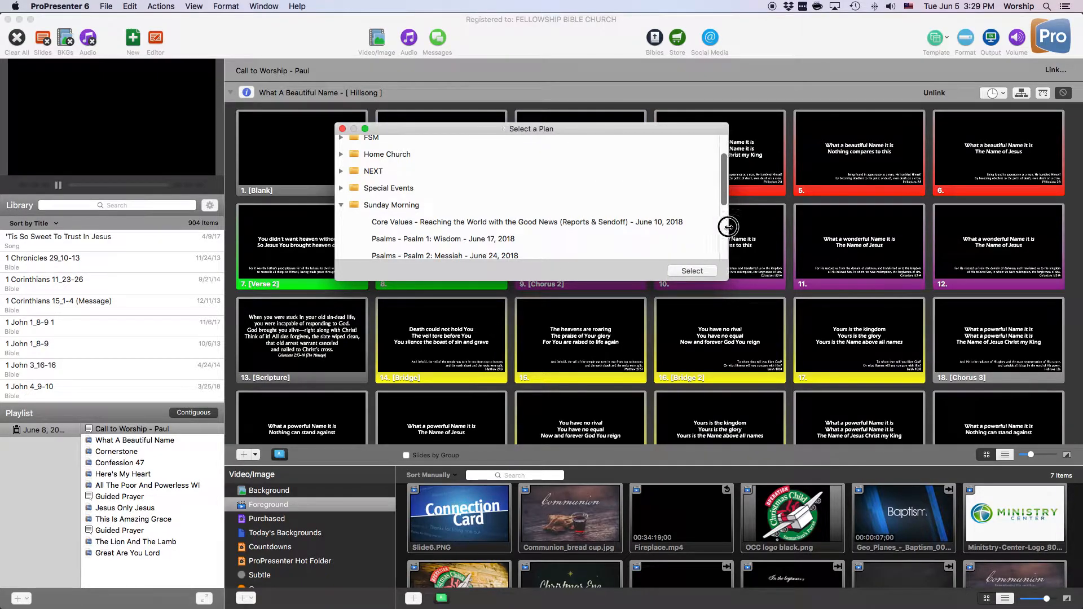
pyautogui.click(614, 222)
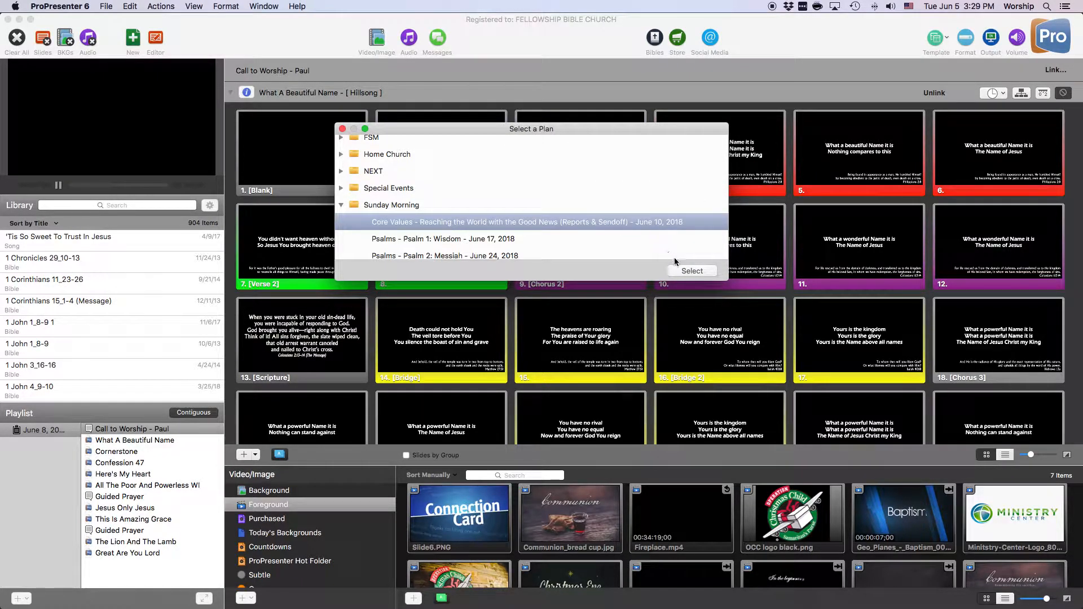
pyautogui.click(692, 271)
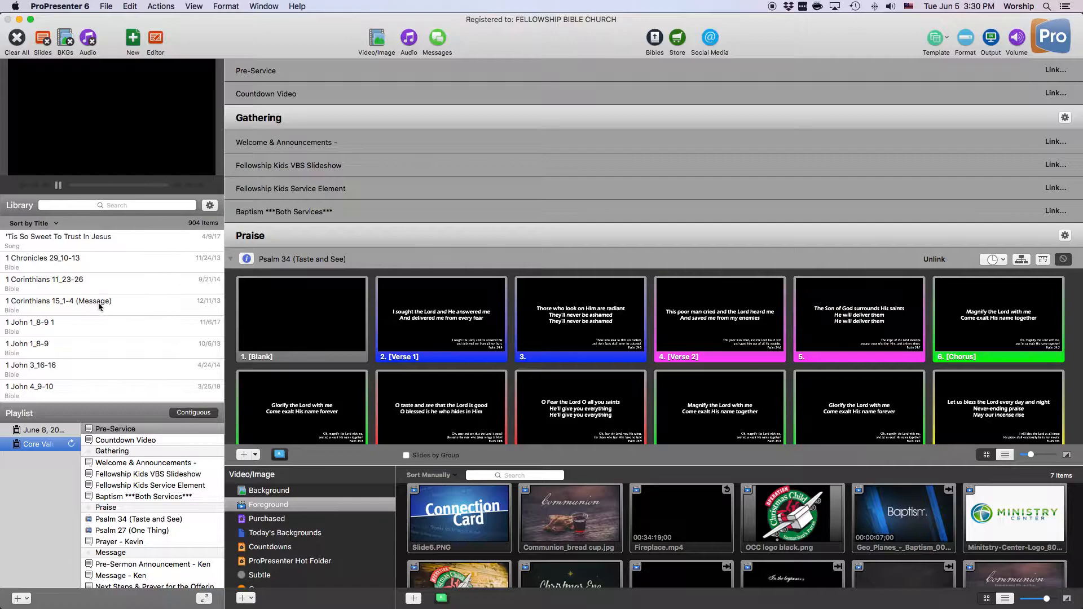
# - Search the library for "annou" and link the Announcement Welcome Loop presentation to the Pre-Service item
pyautogui.click(1055, 70)
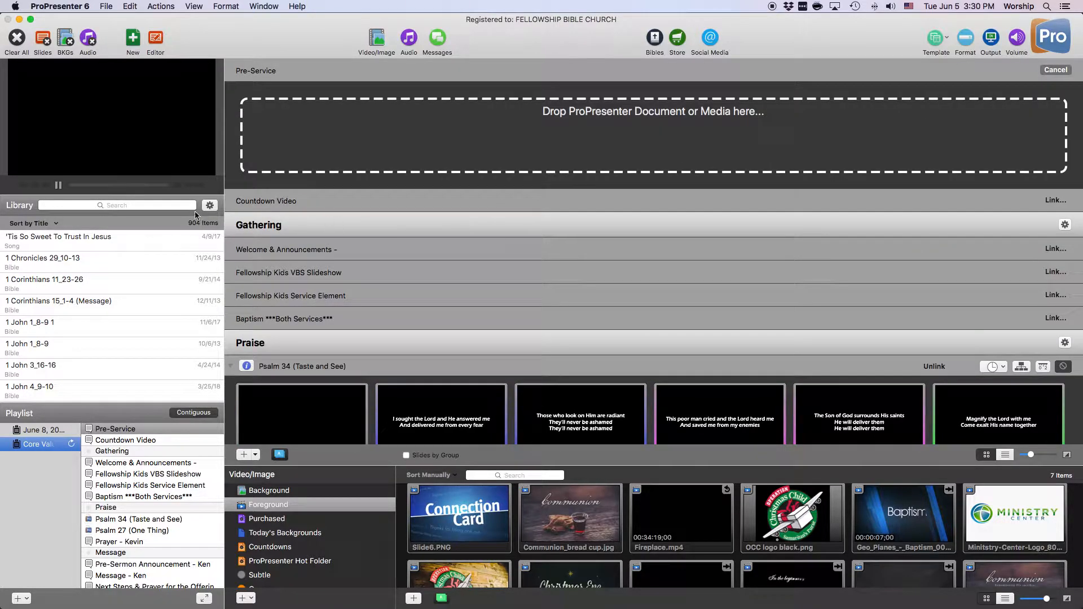
pyautogui.click(111, 206)
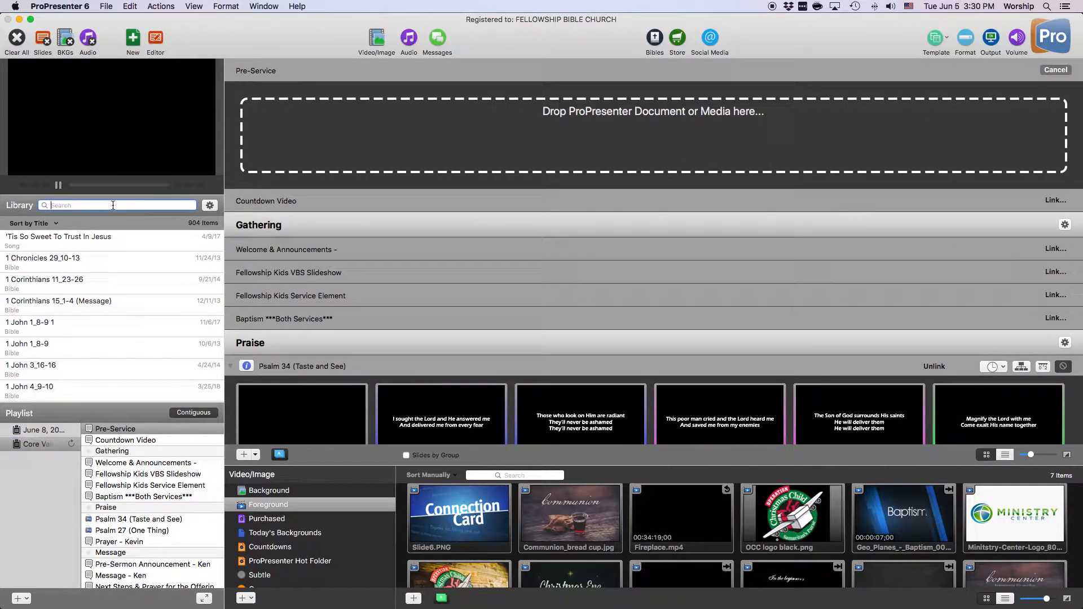
pyautogui.write('annou')
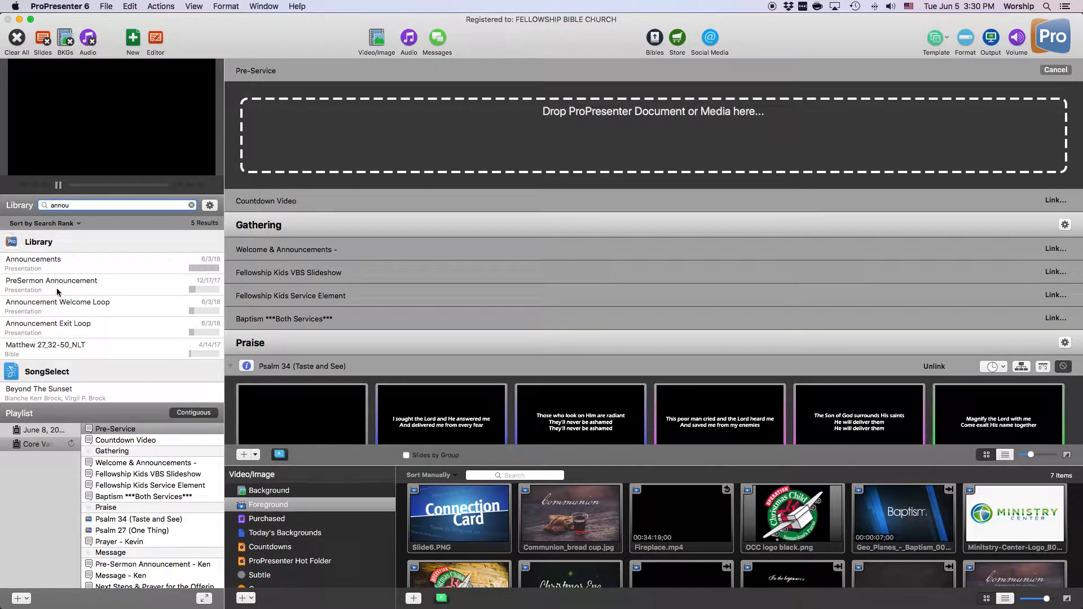
pyautogui.moveTo(66, 304); pyautogui.dragTo(339, 154)
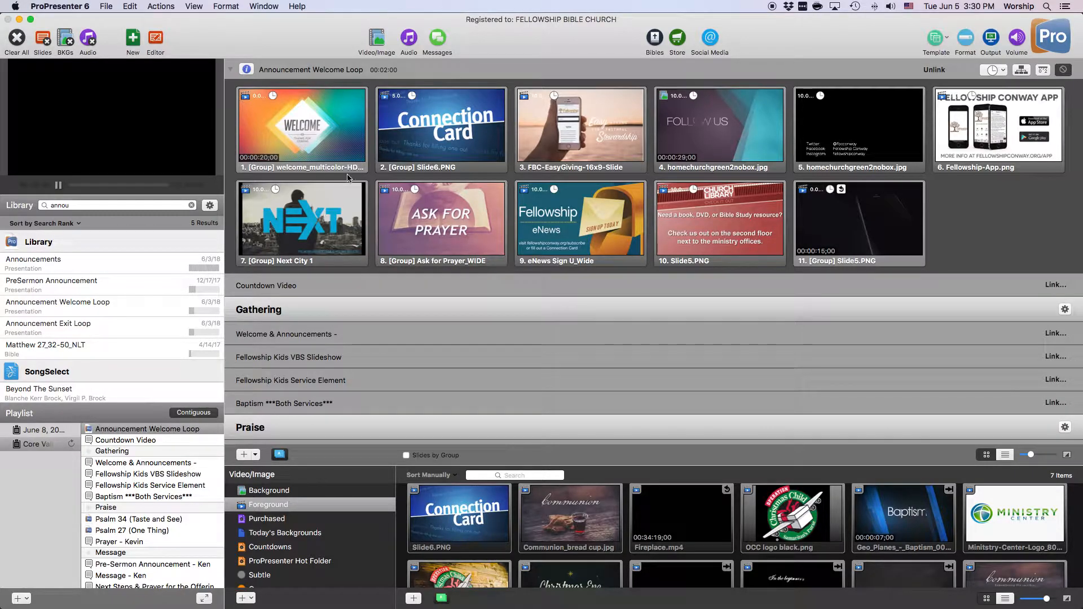
# - Search the library for "countd" and link the Countdown presentation to the Countdown Video item
pyautogui.scroll(-3, 603, 179)
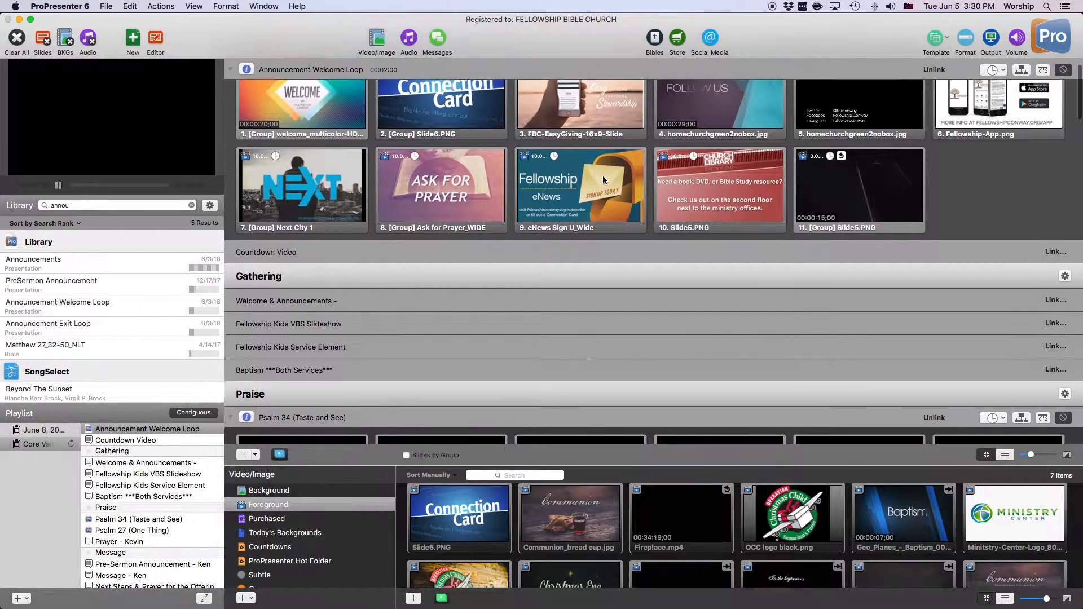
pyautogui.click(1054, 210)
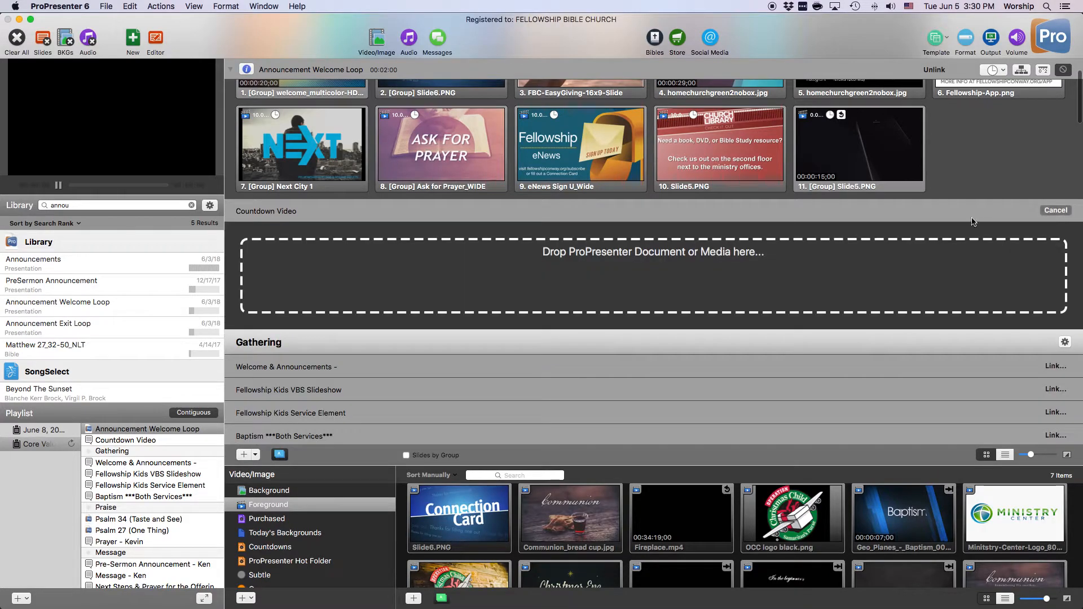
pyautogui.doubleClick(57, 205)
pyautogui.write('countd')
pyautogui.moveTo(47, 265); pyautogui.dragTo(352, 287)
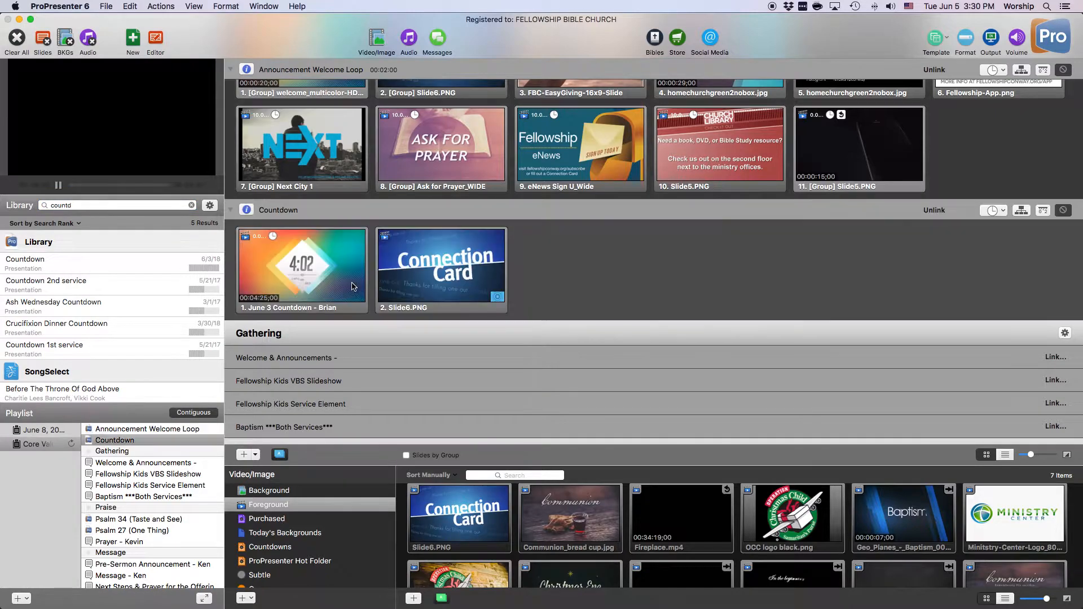
# - Replace the June 3 countdown video cue on the first Countdown slide with the June 10 countdown video from the Countdowns media folder
pyautogui.rightClick(284, 269)
pyautogui.moveTo(339, 419)
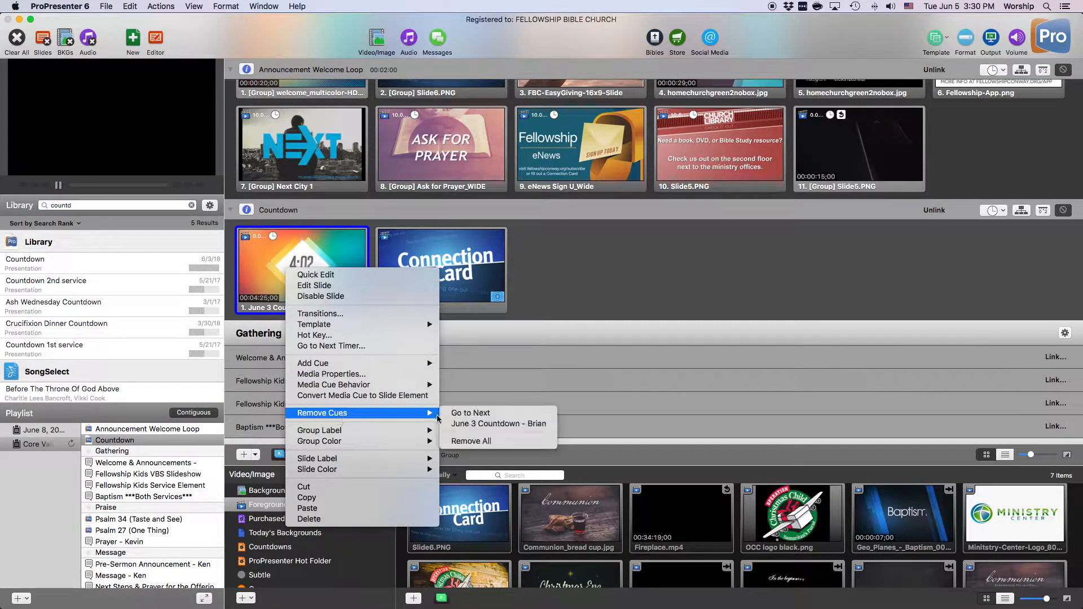
pyautogui.click(452, 422)
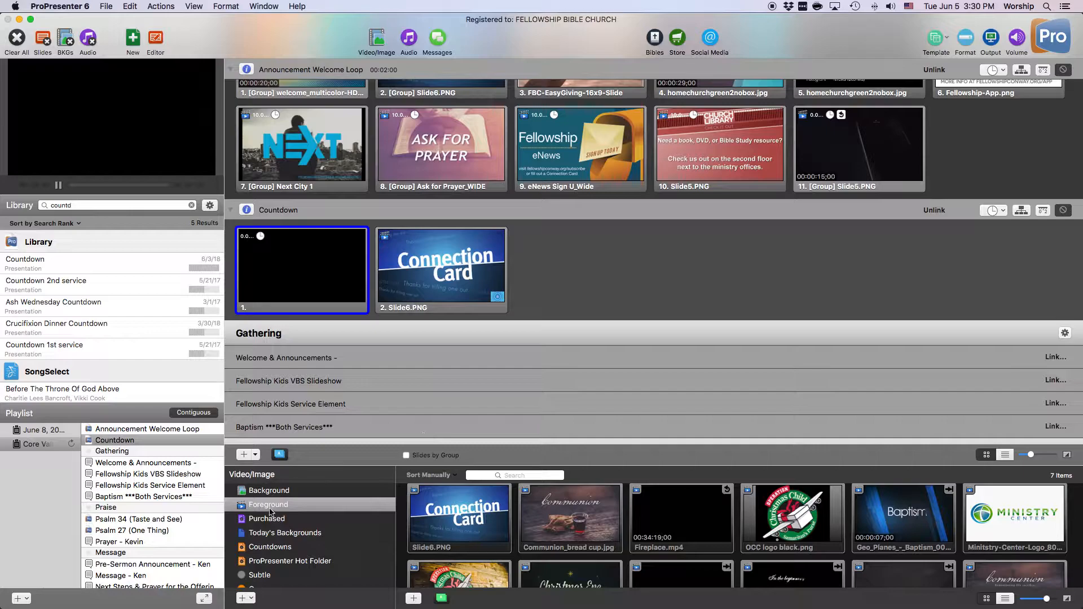
pyautogui.click(277, 547)
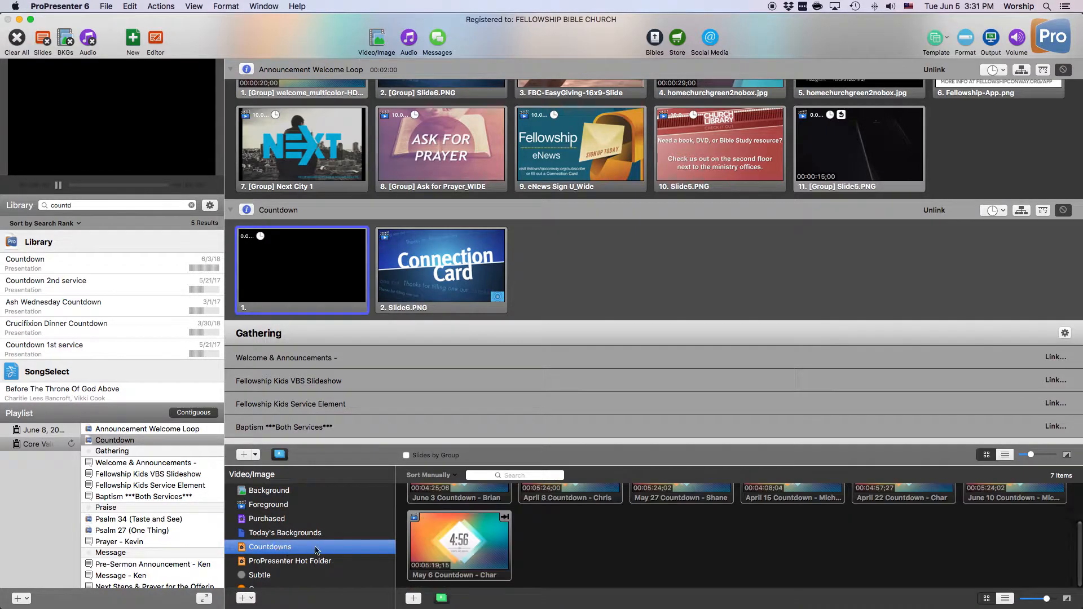
pyautogui.scroll(-2, 578, 536)
pyautogui.scroll(1, 578, 536)
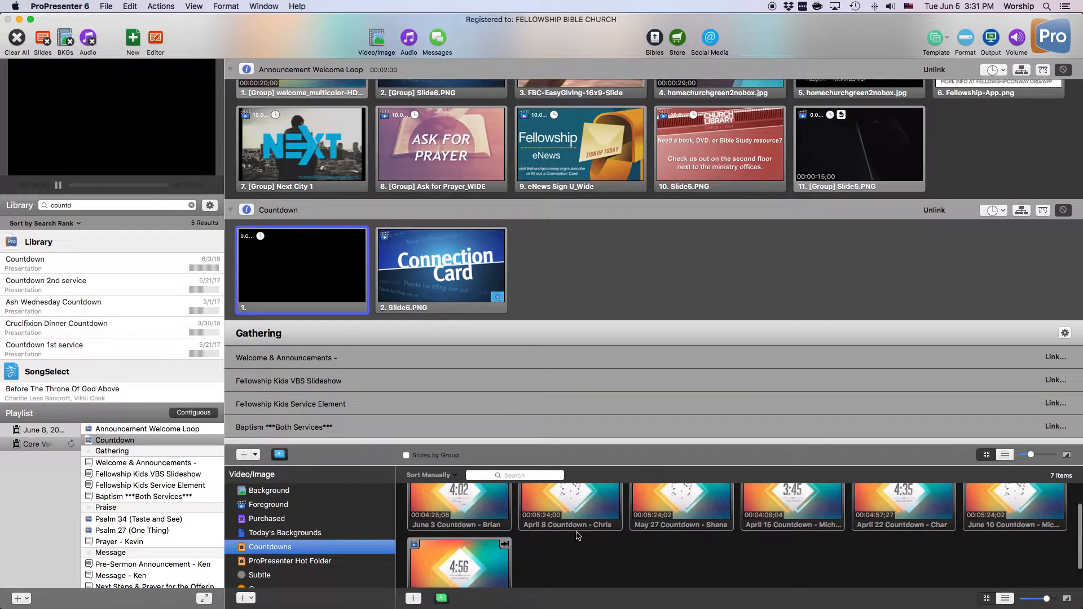
pyautogui.moveTo(1001, 506); pyautogui.dragTo(297, 272)
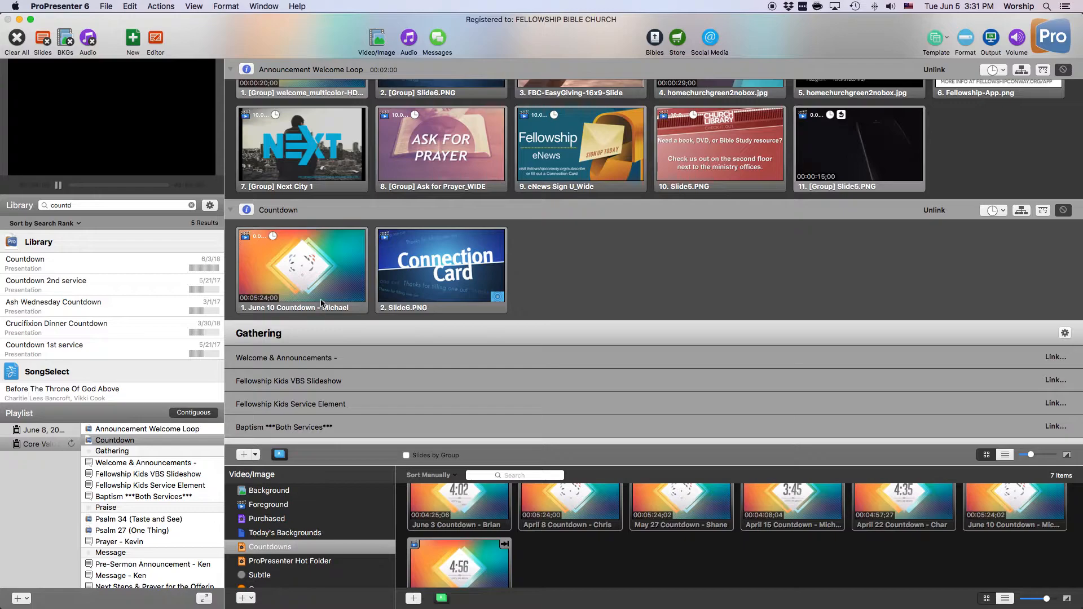
# - Set the June 10 countdown video's thumbnail to the welcome frame at about 5:11 in its media properties
pyautogui.rightClick(311, 257)
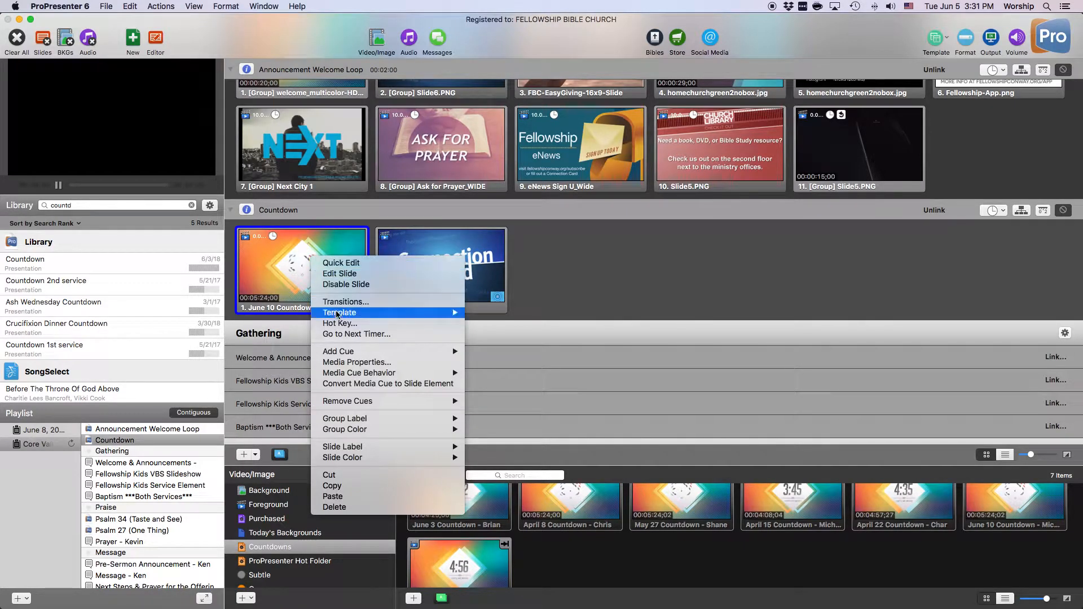
pyautogui.click(361, 364)
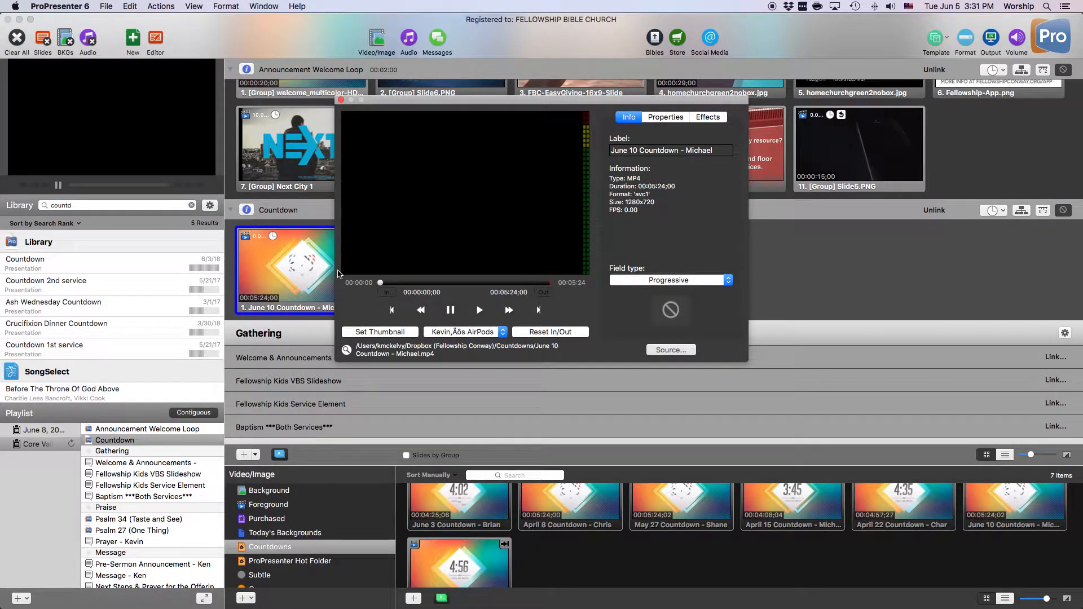
pyautogui.moveTo(380, 284); pyautogui.dragTo(547, 286)
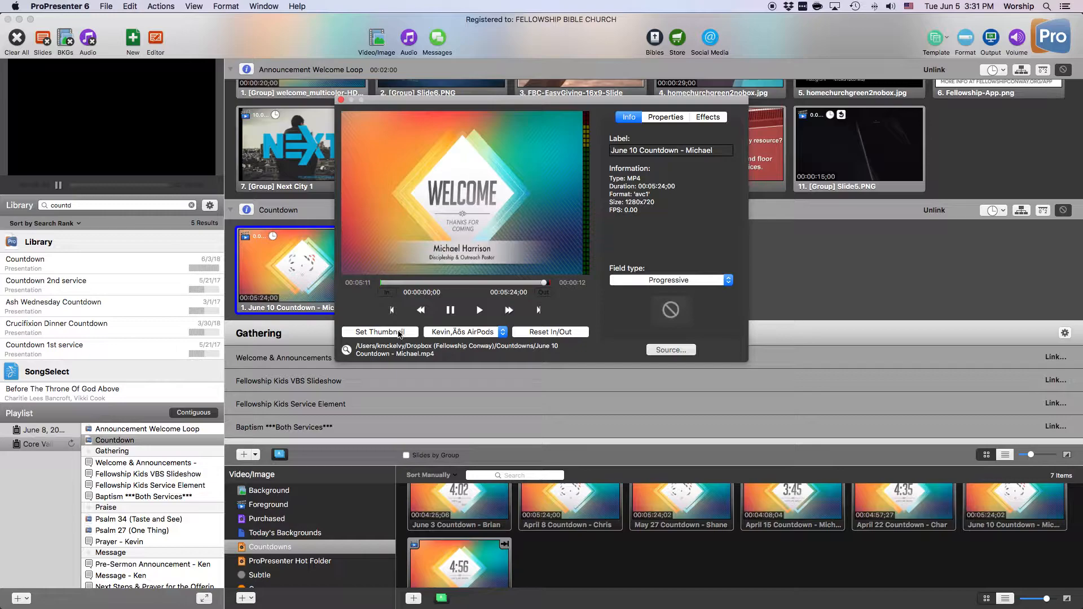
pyautogui.click(399, 333)
pyautogui.click(341, 100)
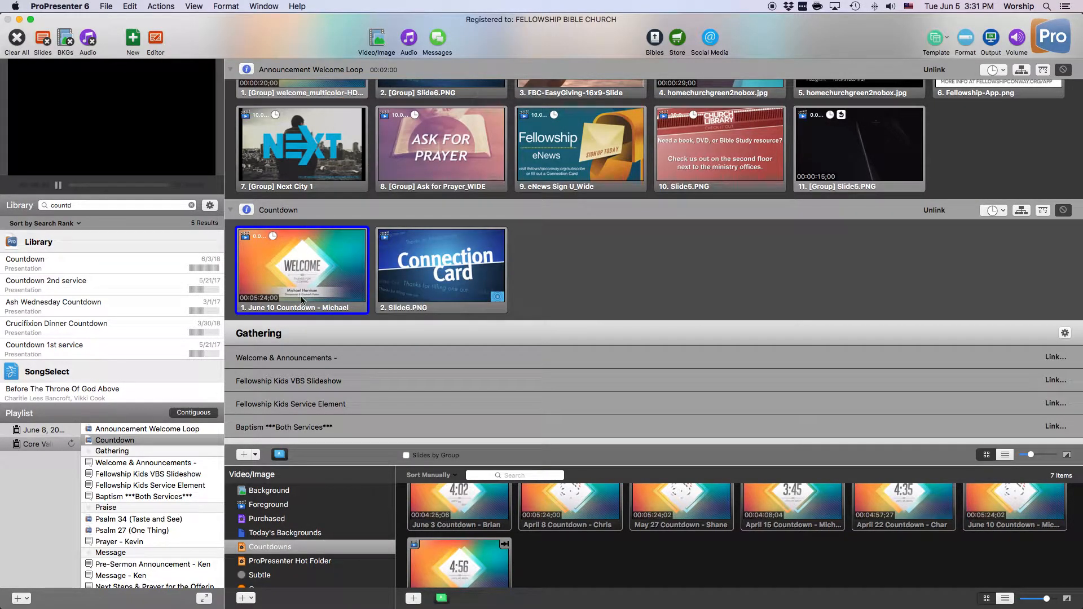
# - Search the library for "annou" and link the Announcements presentation to the Welcome & Announcements item under Gathering
pyautogui.scroll(-1, 496, 265)
pyautogui.scroll(-3, 496, 266)
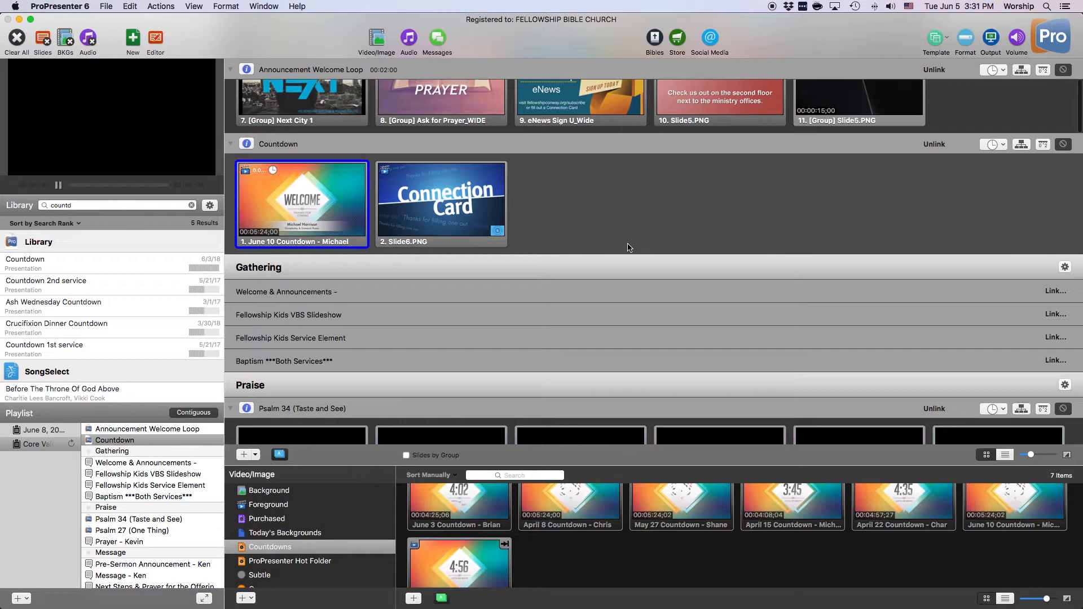
pyautogui.scroll(-3, 542, 269)
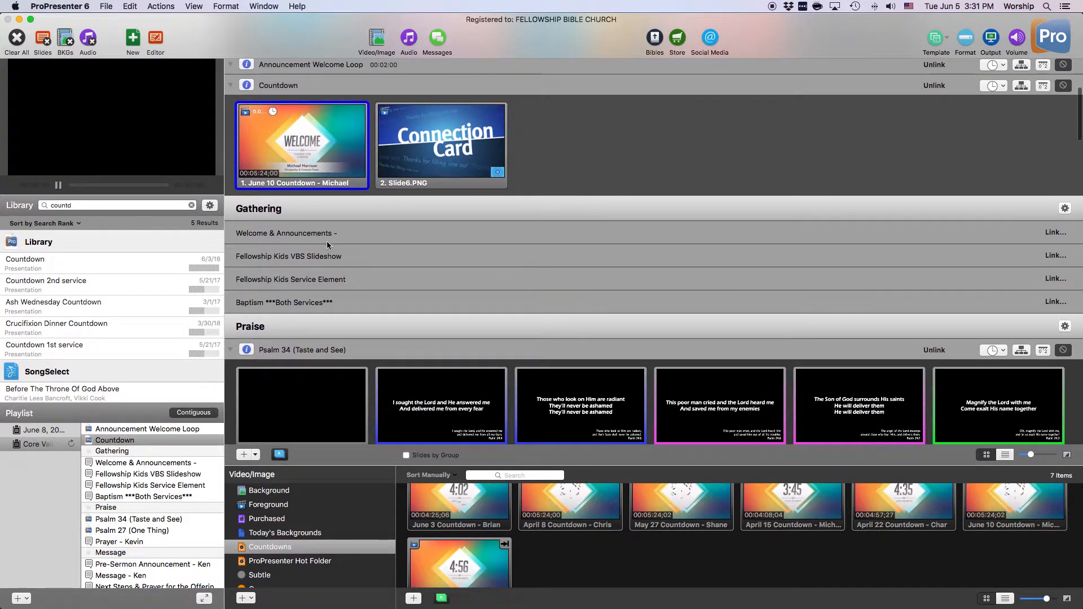
pyautogui.click(1055, 232)
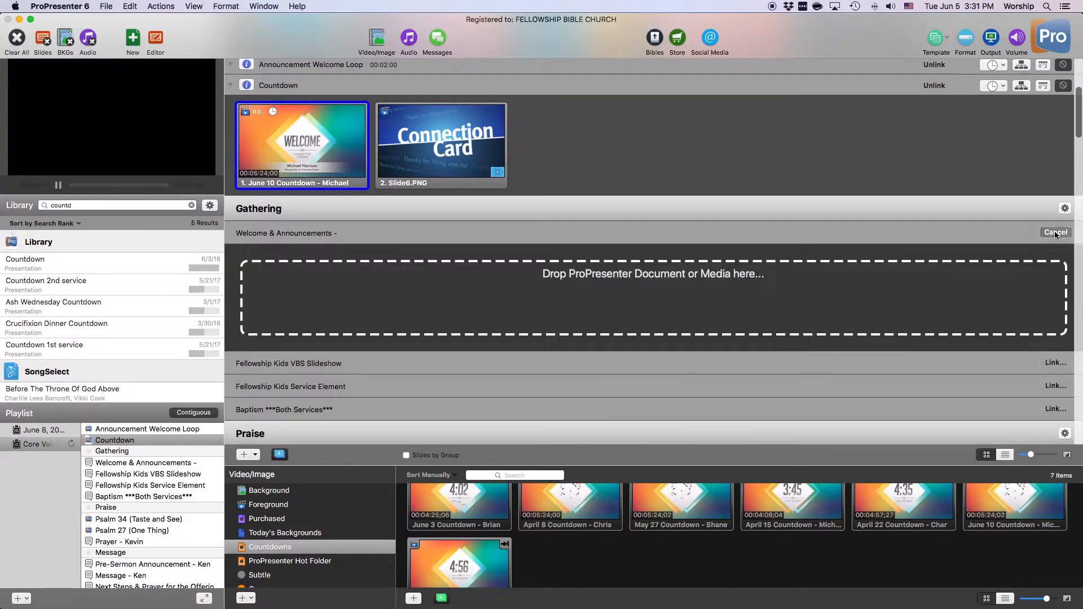
pyautogui.doubleClick(62, 205)
pyautogui.write('annou')
pyautogui.moveTo(46, 265); pyautogui.dragTo(367, 321)
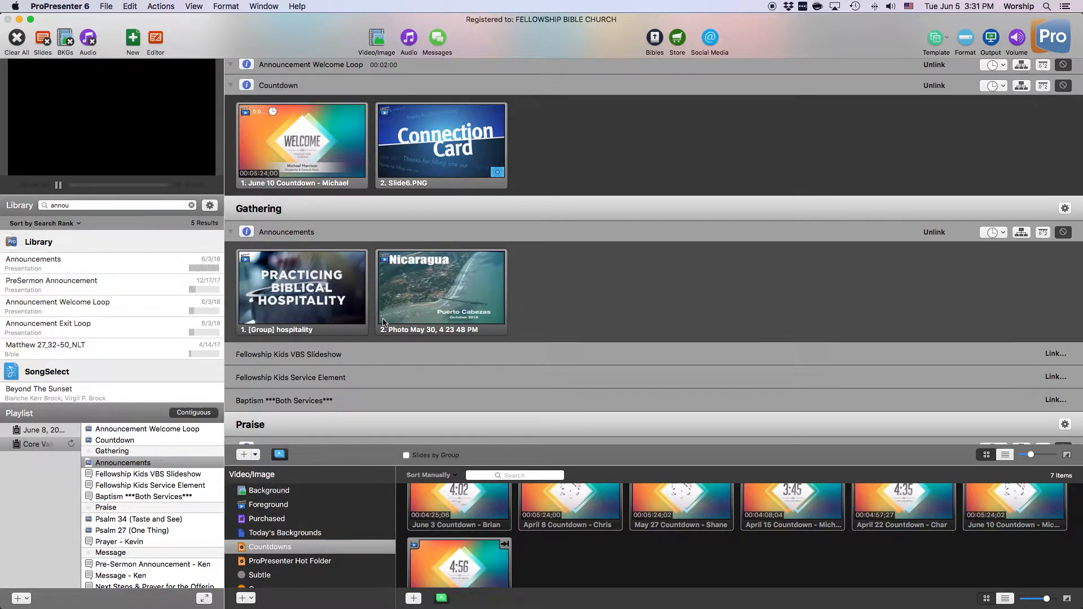
# - Switch to Safari and open the June 10, 2018 Sunday Morning plan in Planning Center Online to check the Welcome & Announcements notes
pyautogui.moveTo(361, 605)
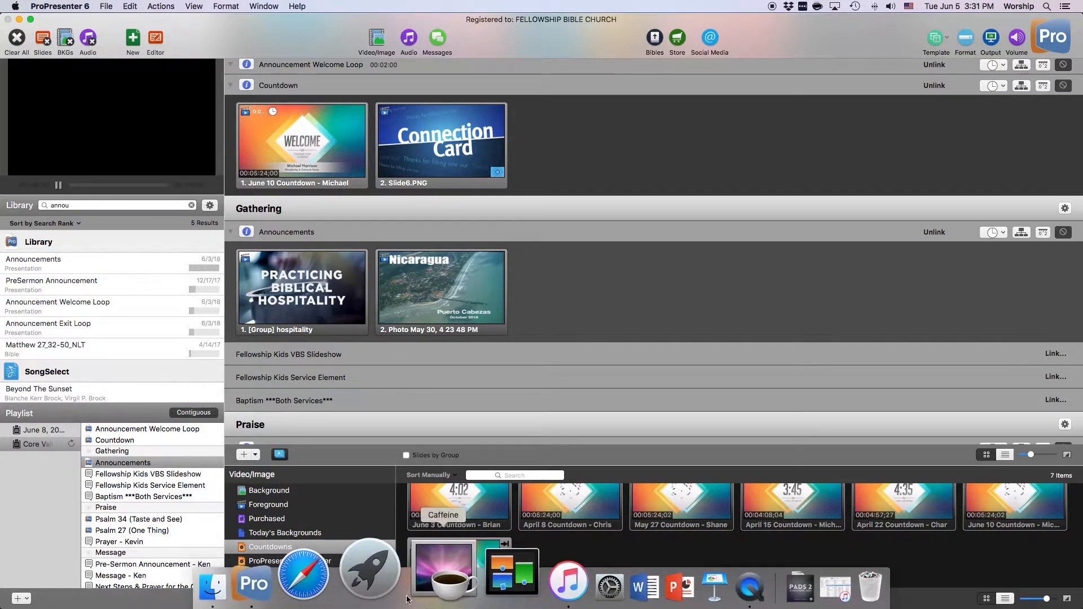
pyautogui.click(358, 581)
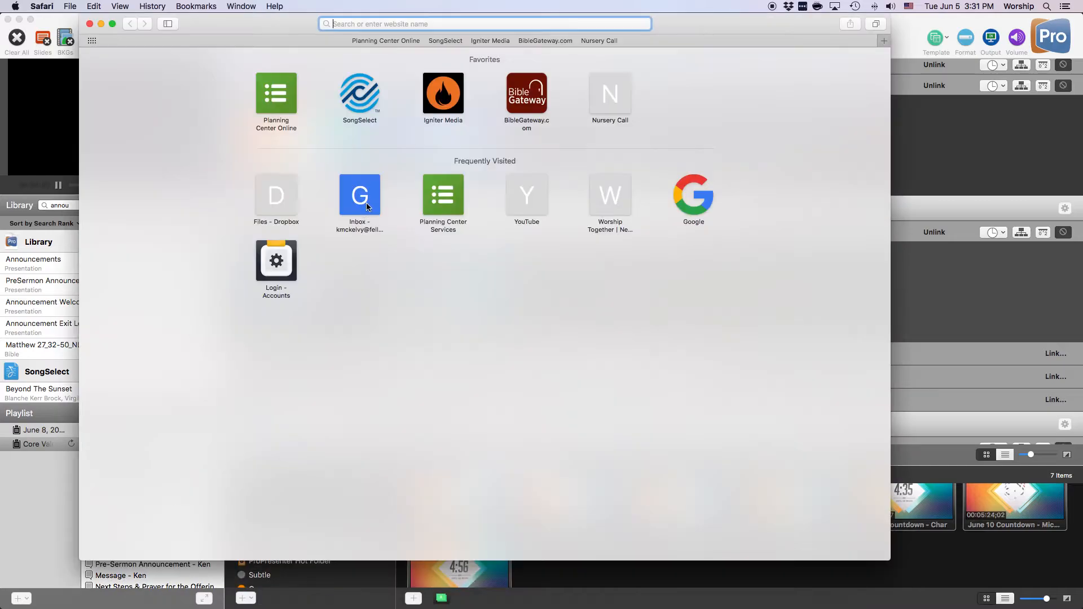
pyautogui.click(276, 93)
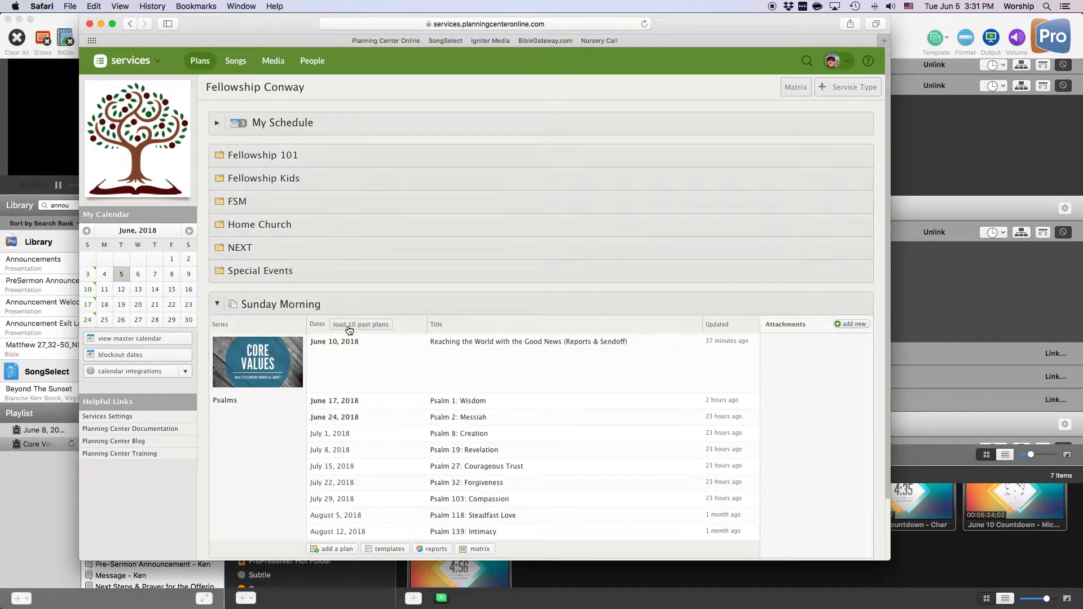
pyautogui.click(337, 347)
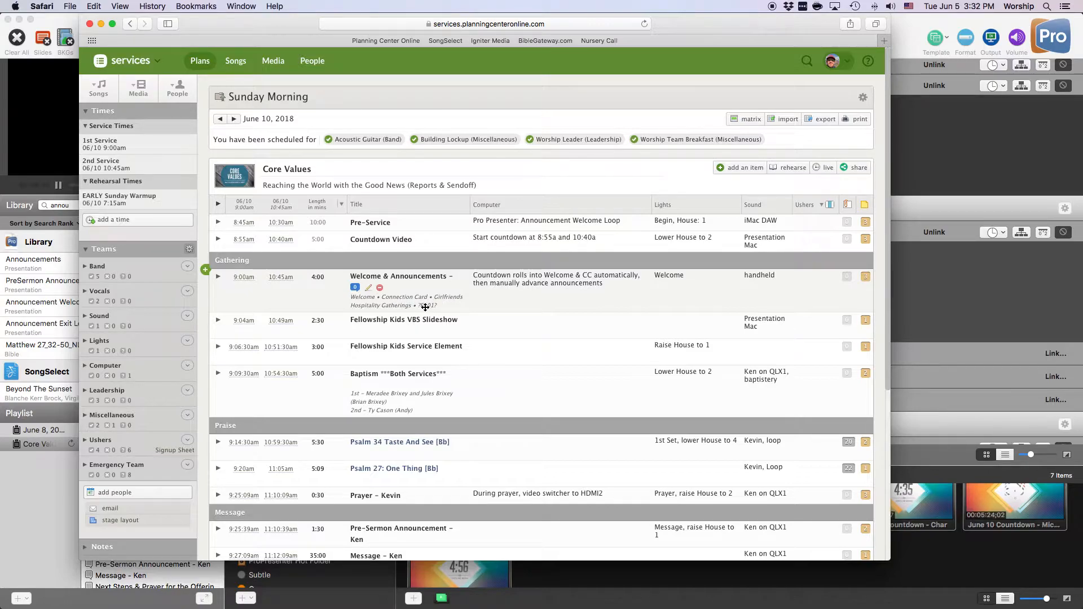
# - Switch back to ProPresenter and replace the second Announcements slide's image with F101 June 2018 from the ProPresenter Hot Folder
pyautogui.press('super+Tab')
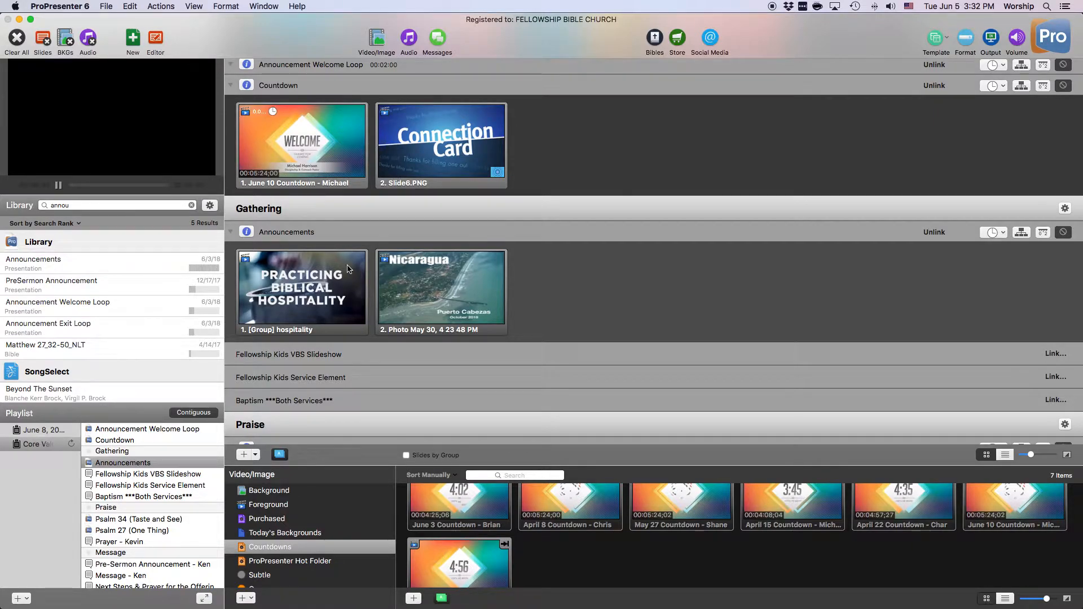
pyautogui.click(322, 561)
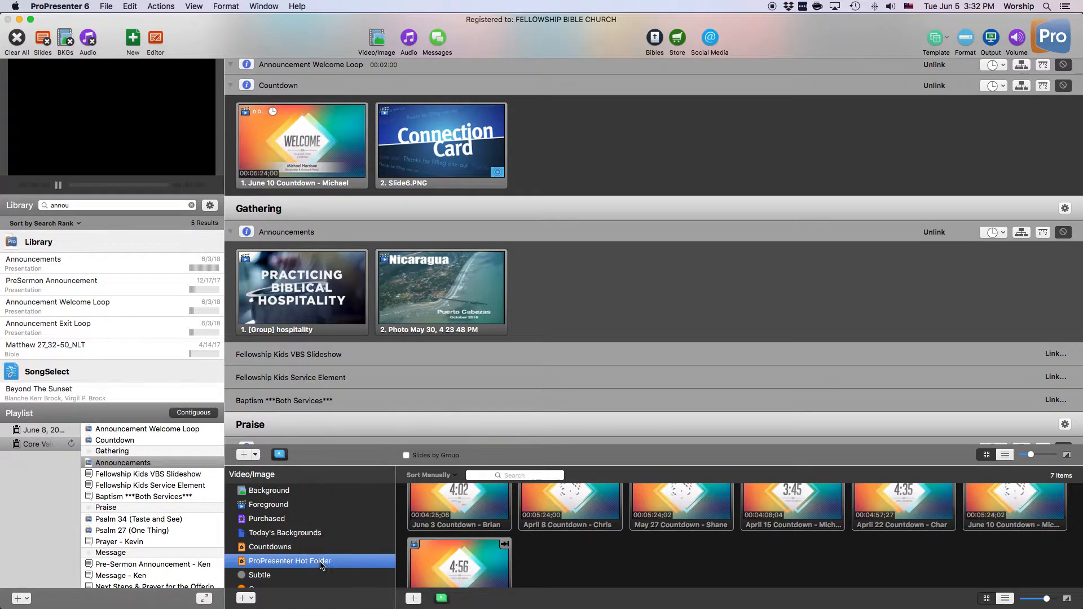
pyautogui.scroll(-2, 504, 539)
pyautogui.scroll(-1, 504, 539)
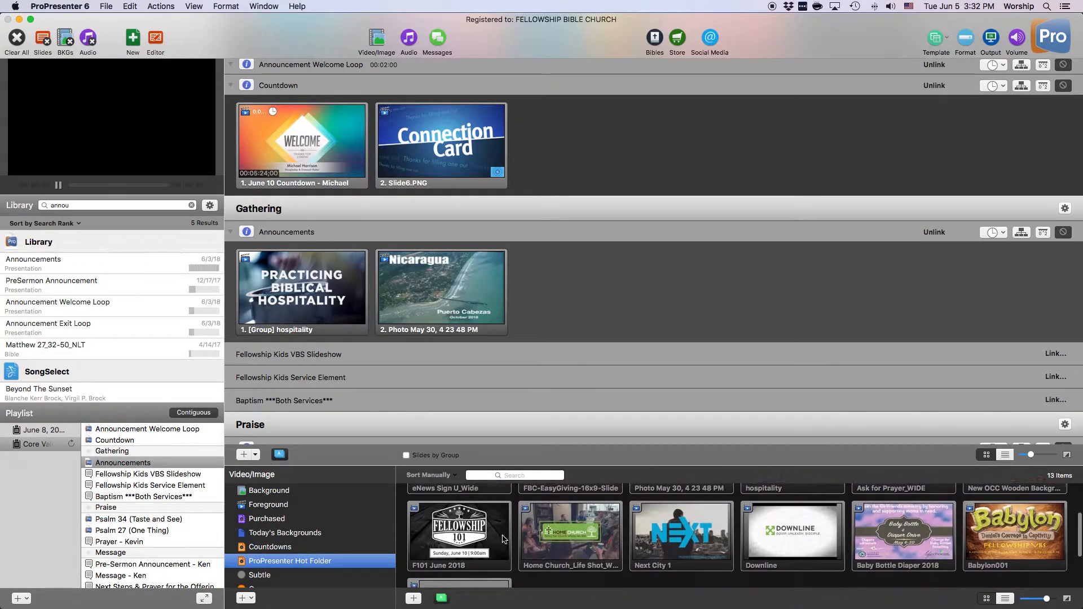
pyautogui.moveTo(452, 547); pyautogui.dragTo(435, 303)
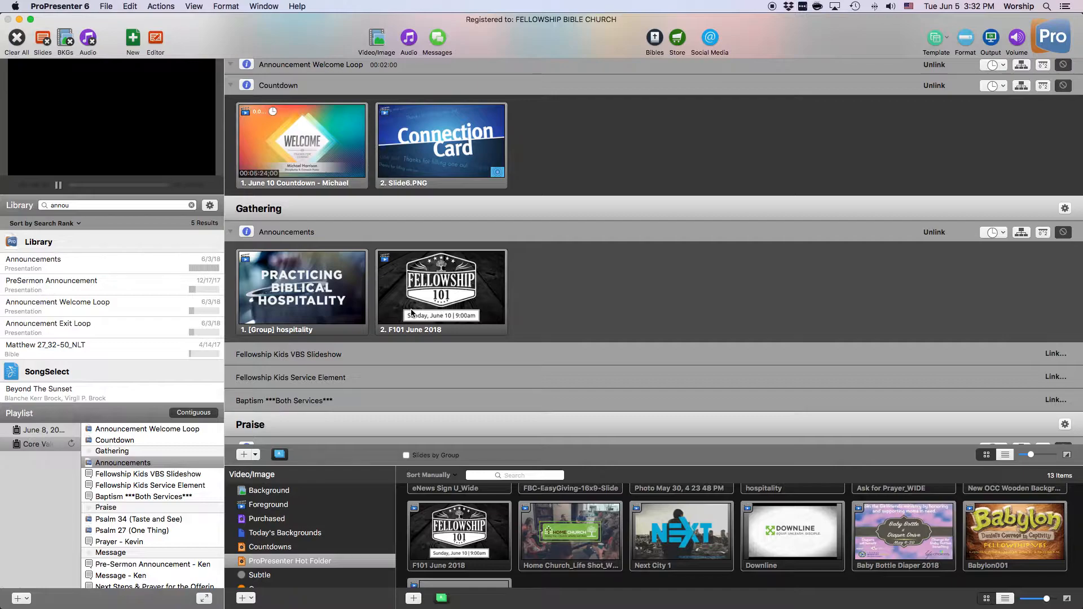
pyautogui.scroll(-3, 492, 285)
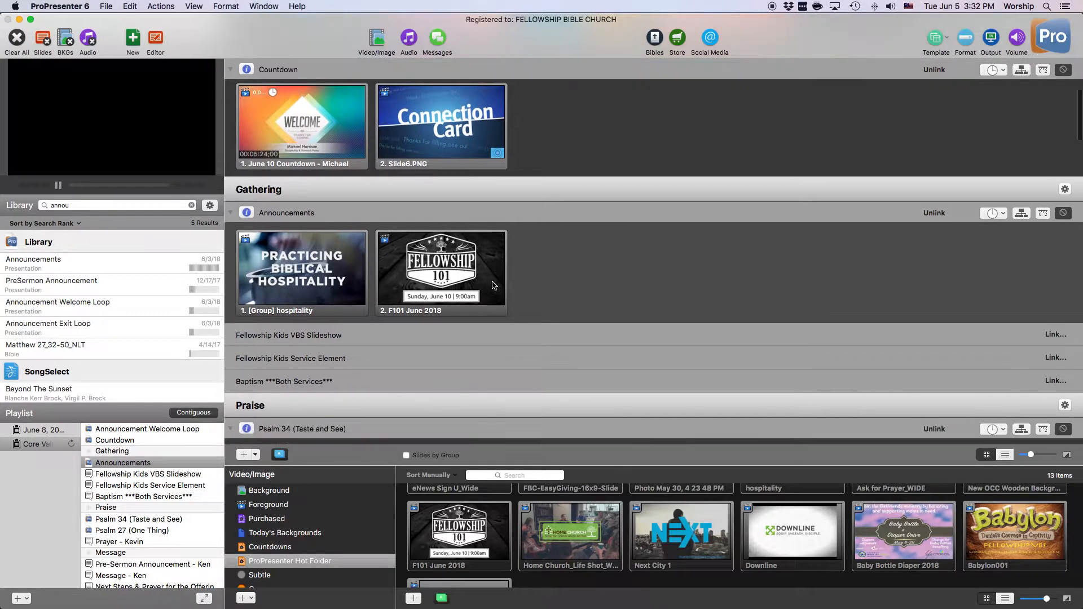
pyautogui.scroll(-1, 493, 286)
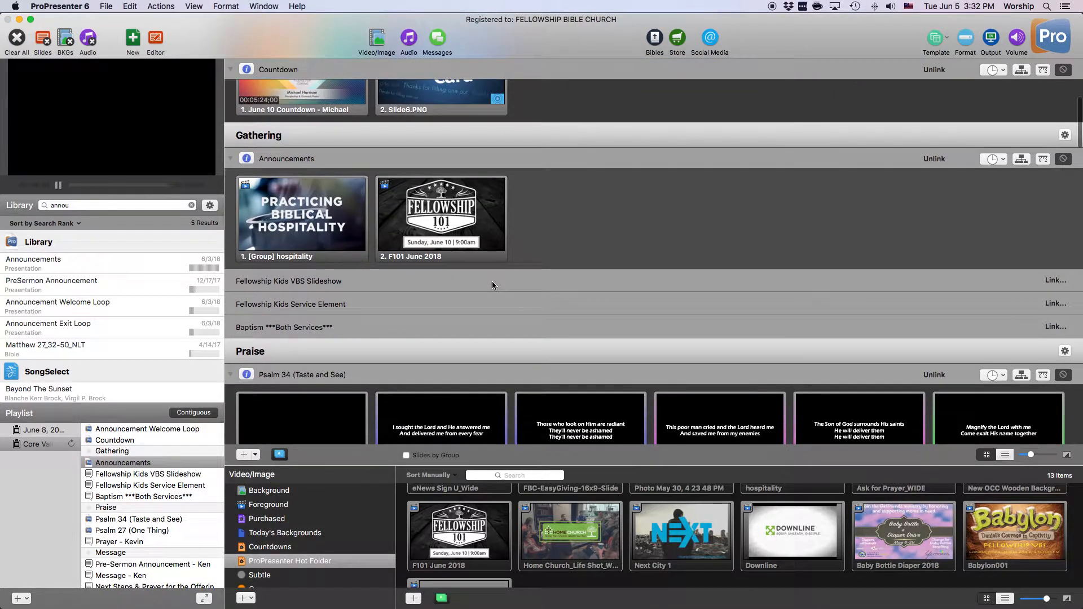
# - Search the library for "bapt" and look through the Baptism presentations for the Baptism ***Both Services*** item
pyautogui.scroll(-2, 496, 284)
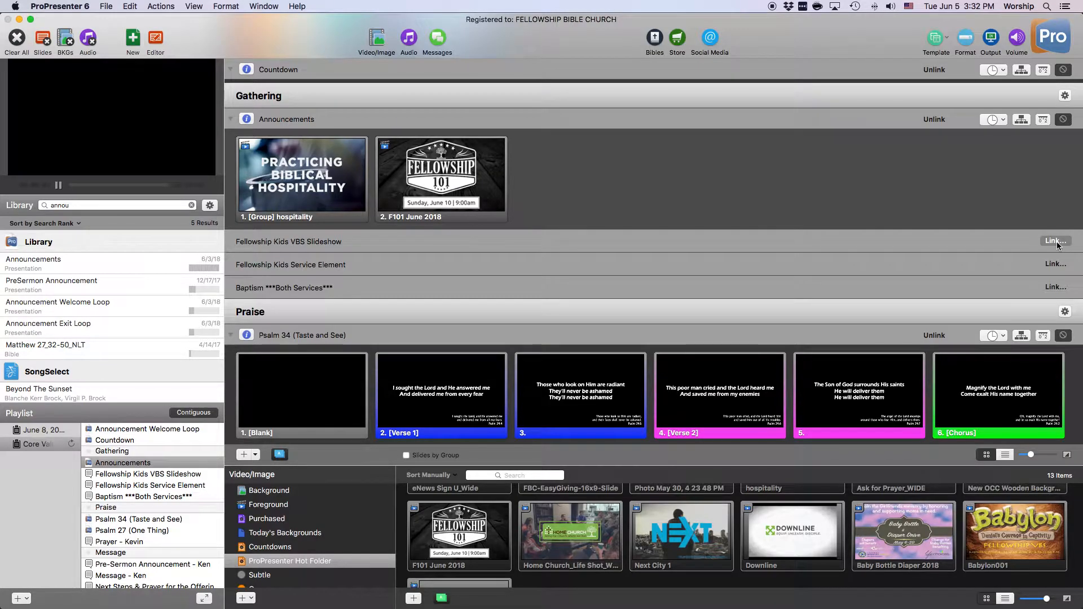
pyautogui.click(1054, 287)
pyautogui.doubleClick(53, 205)
pyautogui.write('bapt')
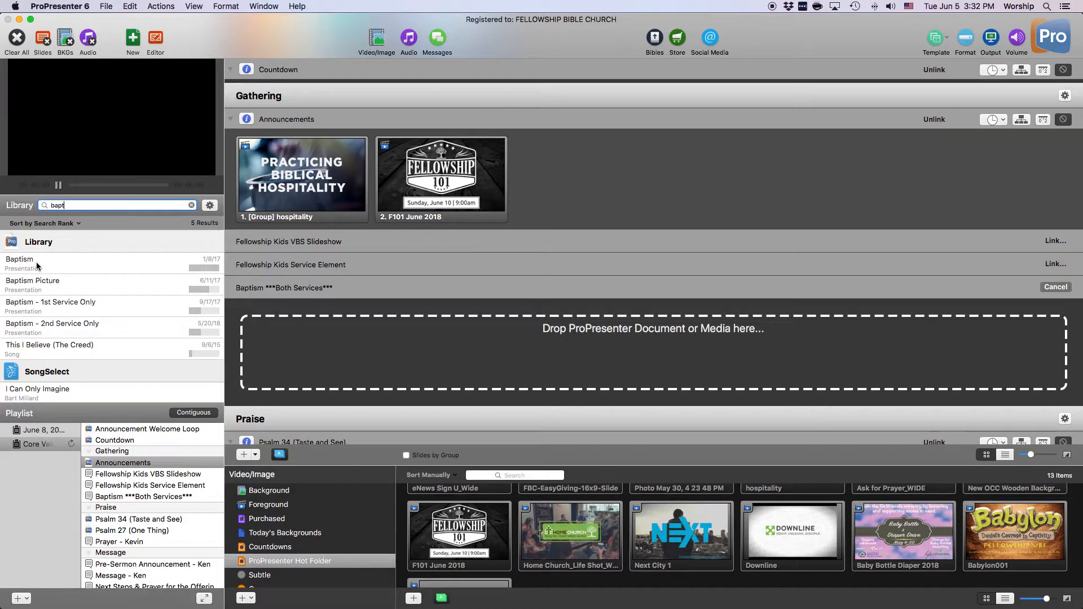
pyautogui.click(55, 307)
pyautogui.click(61, 328)
pyautogui.click(50, 263)
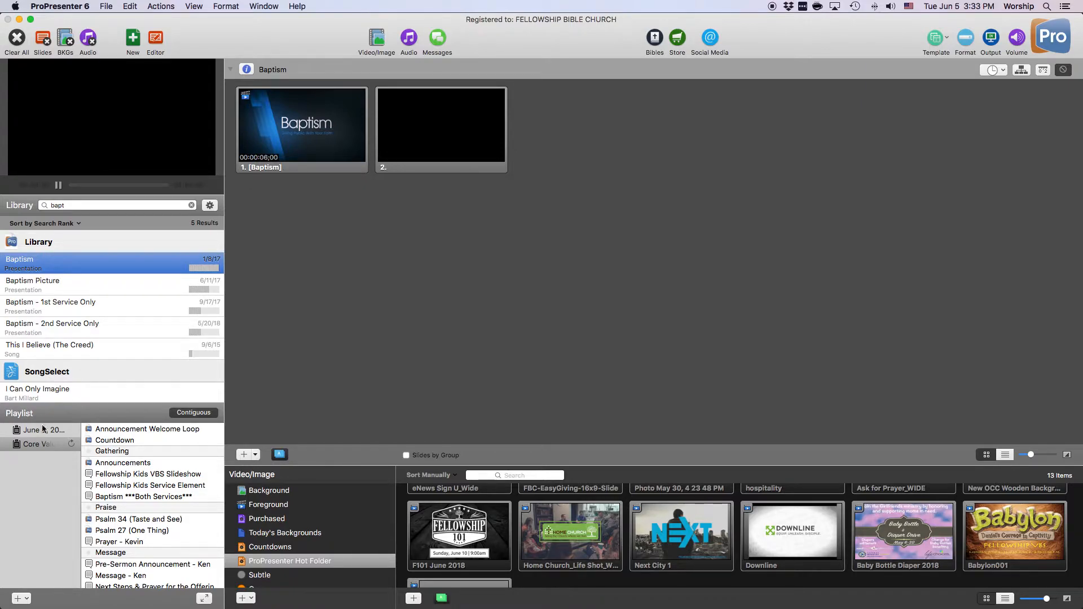
# - Check the baptism item's title in the Core Values playlist and rename the library's Baptism presentation as Baptism ***Both Services***
pyautogui.click(39, 444)
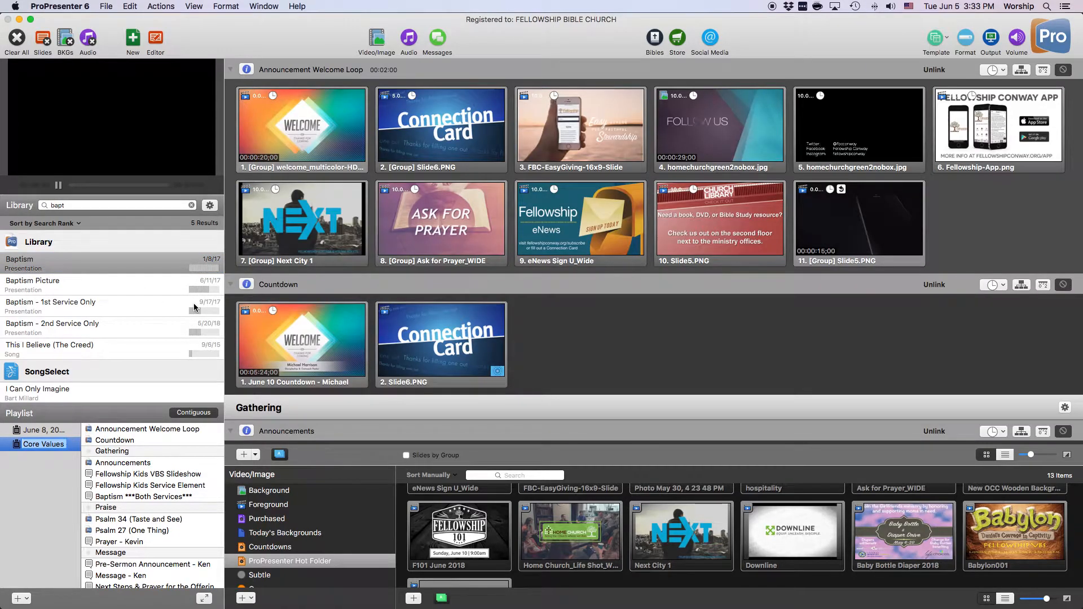
pyautogui.scroll(-5, 374, 296)
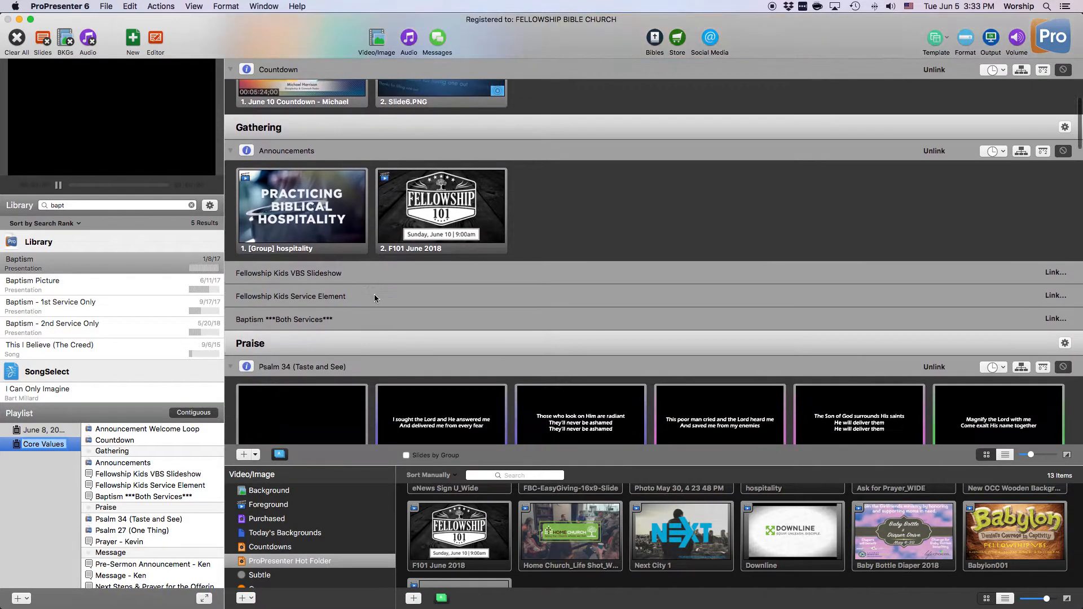
pyautogui.scroll(-1, 374, 298)
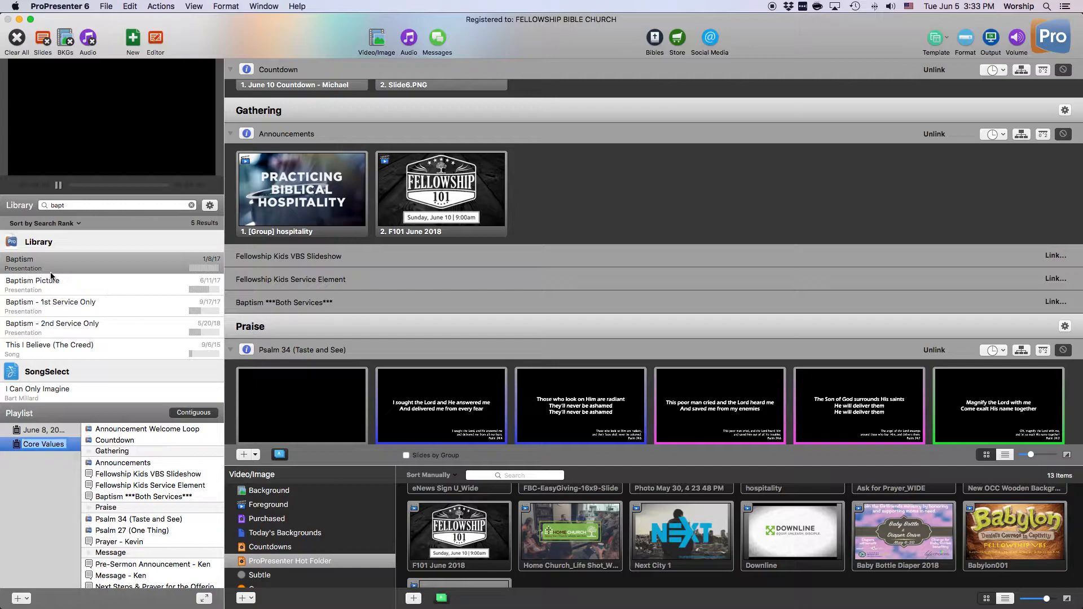
pyautogui.click(31, 263)
pyautogui.click(31, 263)
pyautogui.click(41, 260)
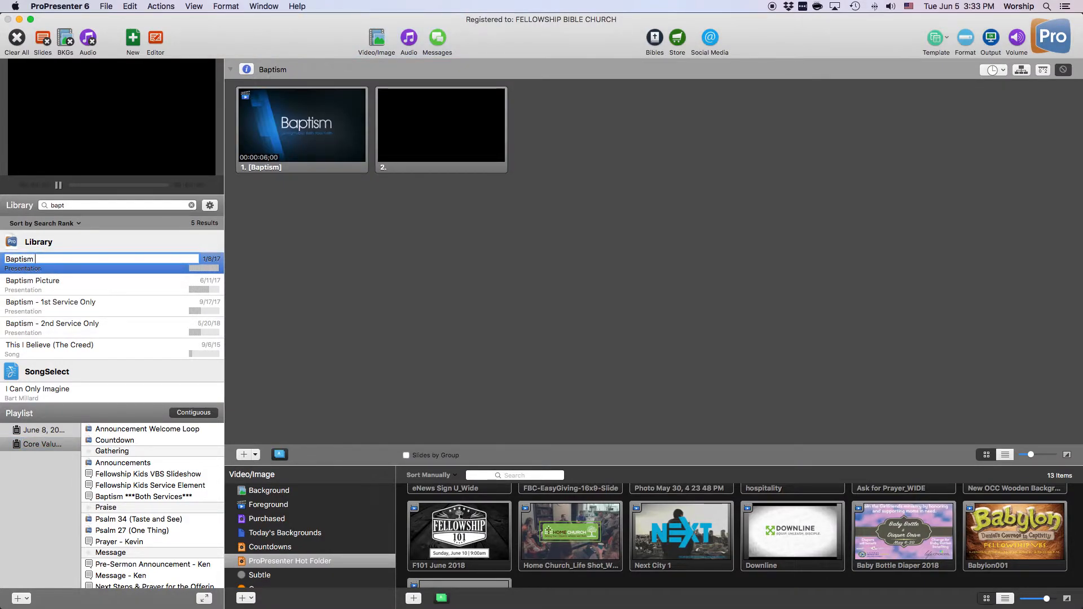
pyautogui.write('***Both Services***')
# - Delete the presentation's blank second slide and replace the Baptism slide's media with baptism-title-1-still-16x9 from the Foreground media
pyautogui.rightClick(432, 130)
pyautogui.click(449, 337)
pyautogui.click(278, 510)
pyautogui.click(515, 476)
pyautogui.write('bap')
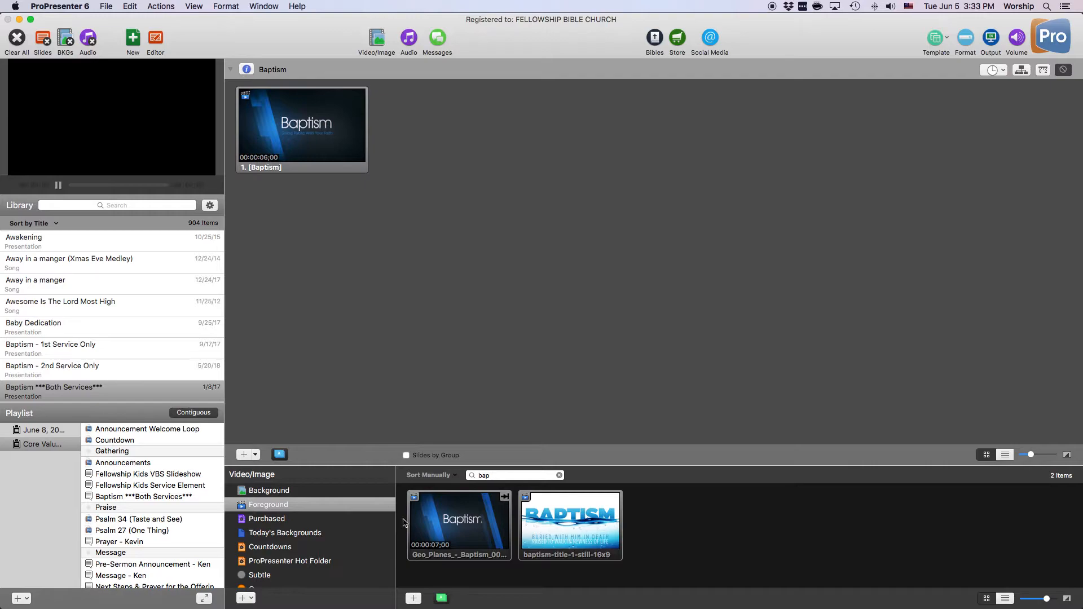
pyautogui.moveTo(547, 533); pyautogui.dragTo(280, 125)
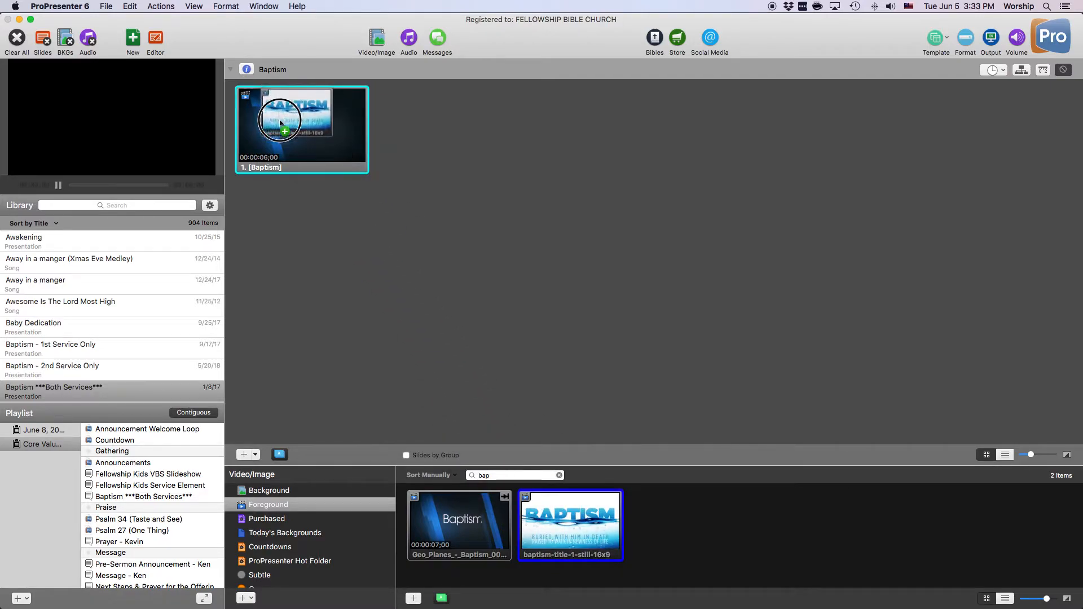
pyautogui.click(559, 475)
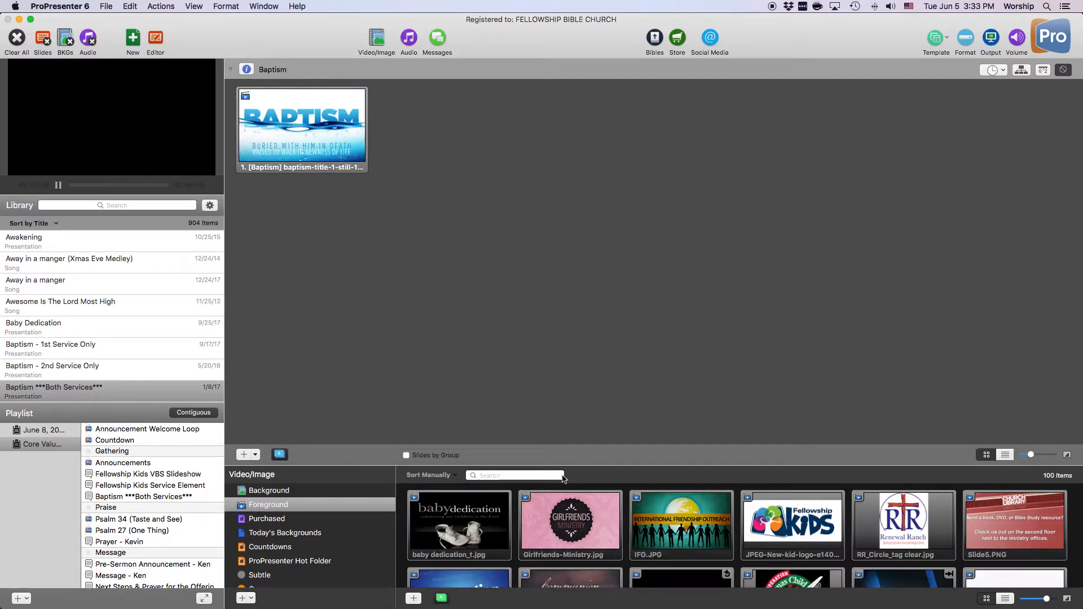
# - Link the Baptism ***Both Services*** presentation to the matching playlist item under Gathering
pyautogui.click(112, 463)
pyautogui.click(39, 445)
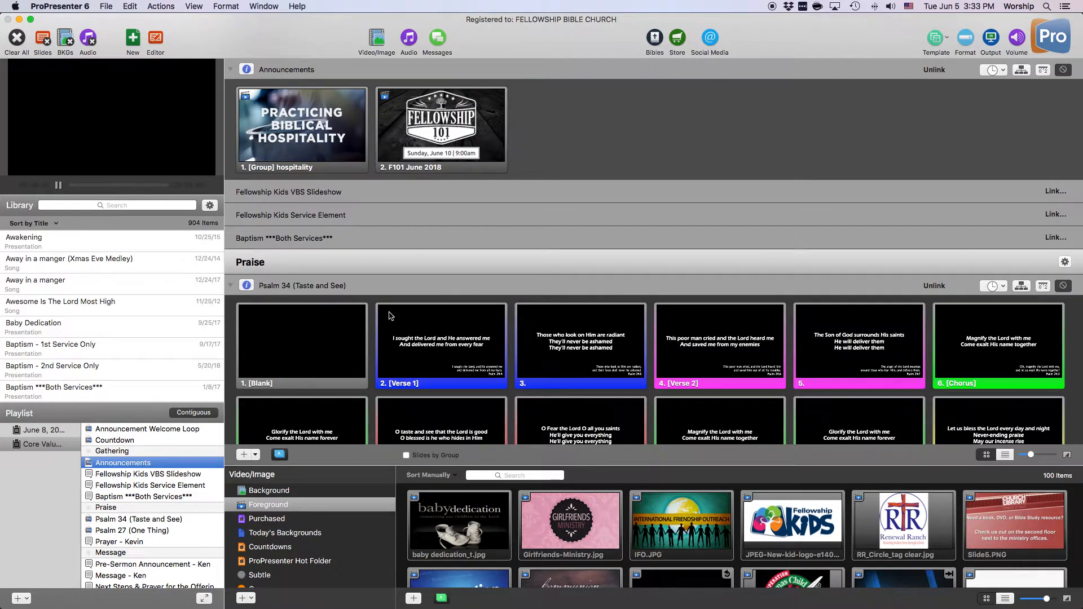
pyautogui.click(1058, 238)
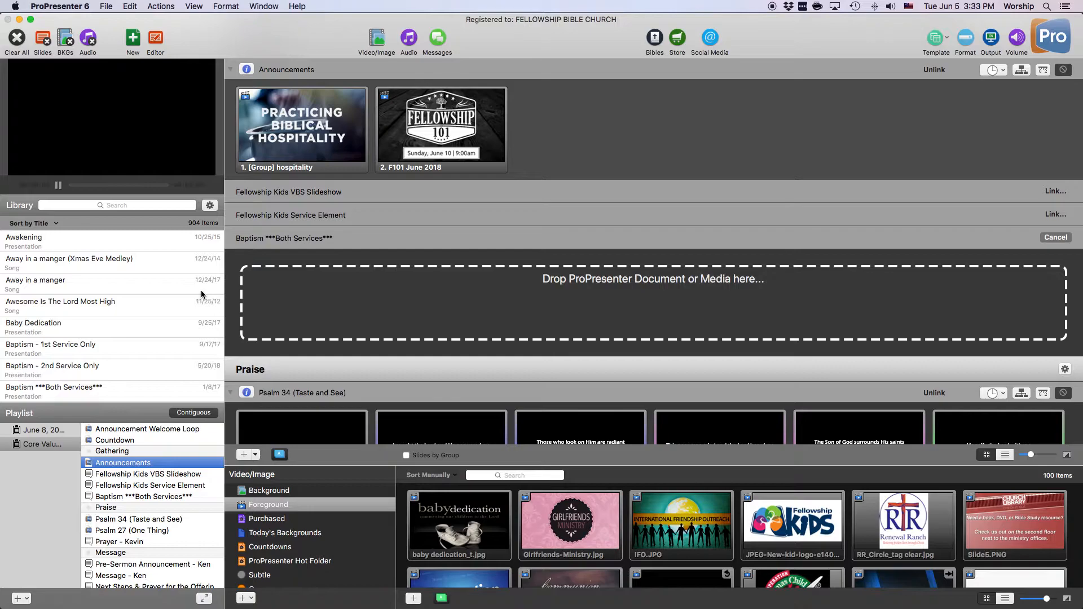
pyautogui.moveTo(55, 388); pyautogui.dragTo(322, 302)
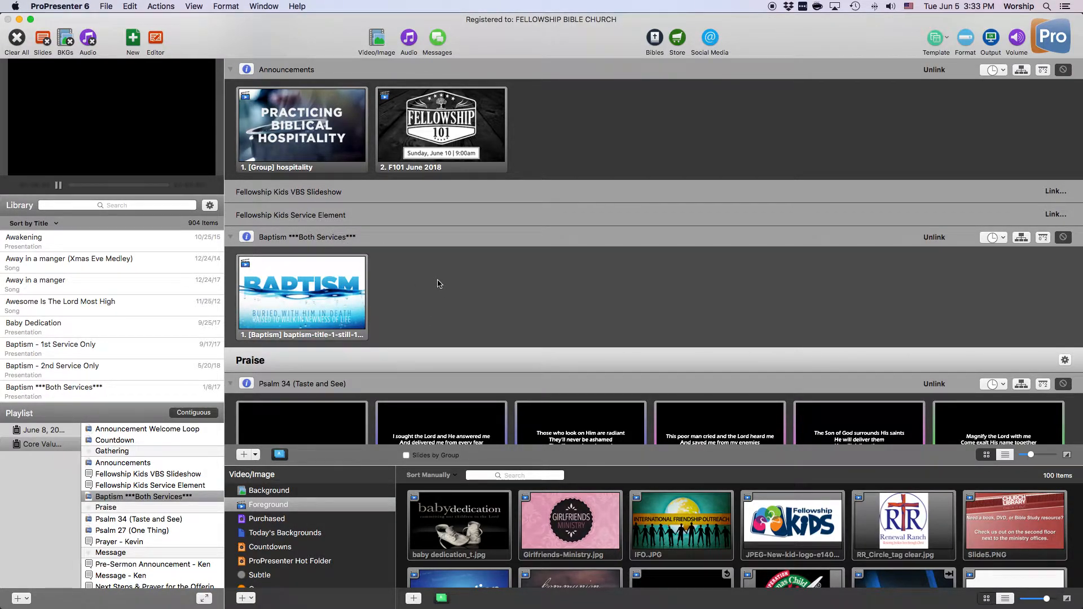
# - Apply the Psalms Live arrangement to Psalm 34 (Taste and See) under Praise
pyautogui.scroll(-10, 439, 283)
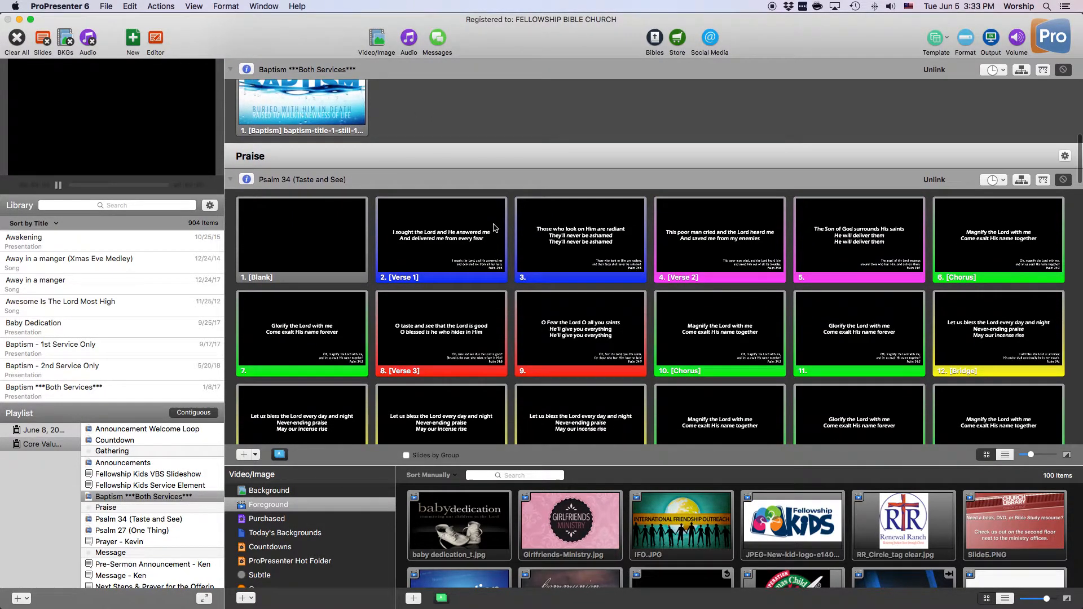
pyautogui.scroll(-2, 494, 227)
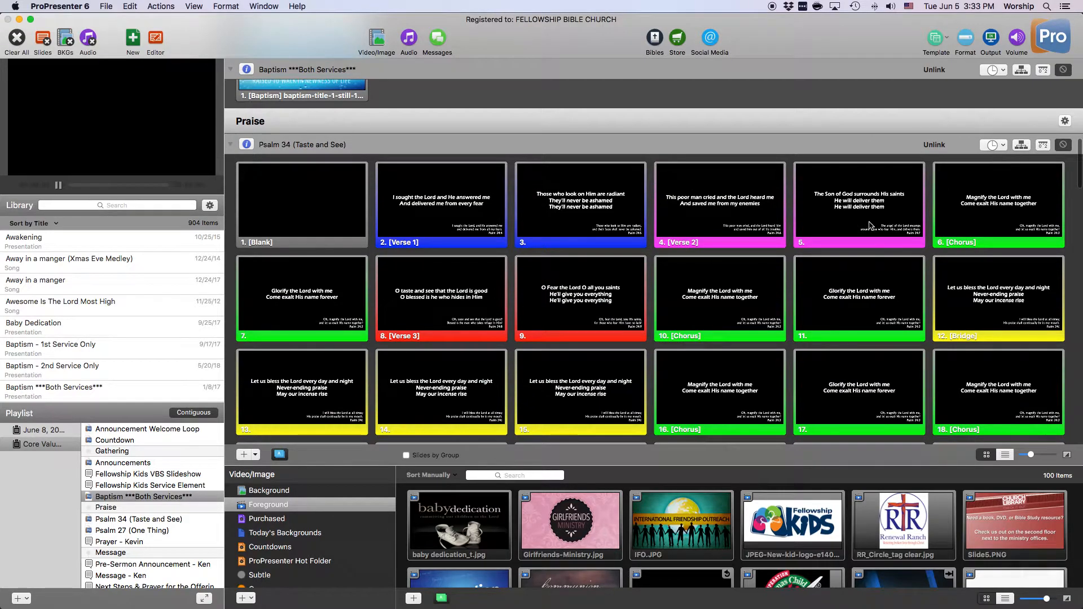
pyautogui.scroll(-8, 870, 226)
pyautogui.scroll(12, 869, 225)
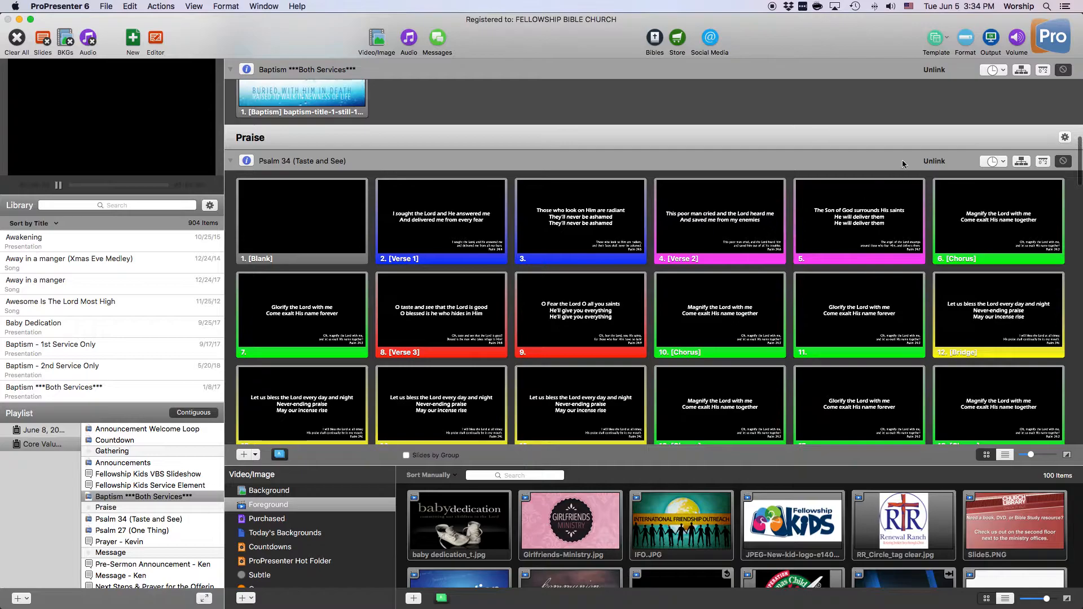
pyautogui.click(1021, 161)
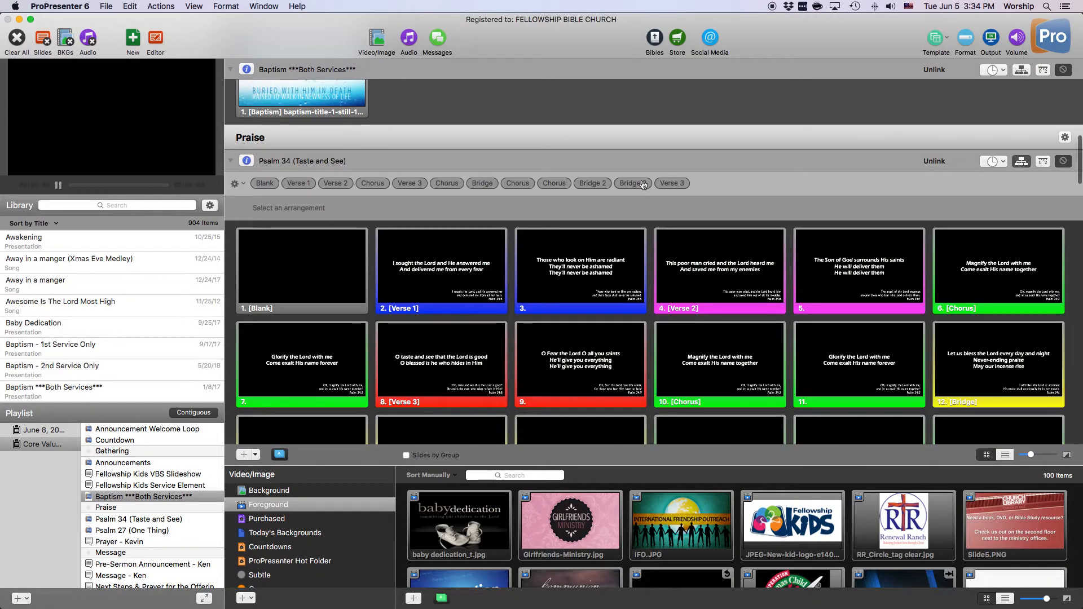
pyautogui.click(237, 184)
pyautogui.click(267, 232)
pyautogui.scroll(-3, 562, 288)
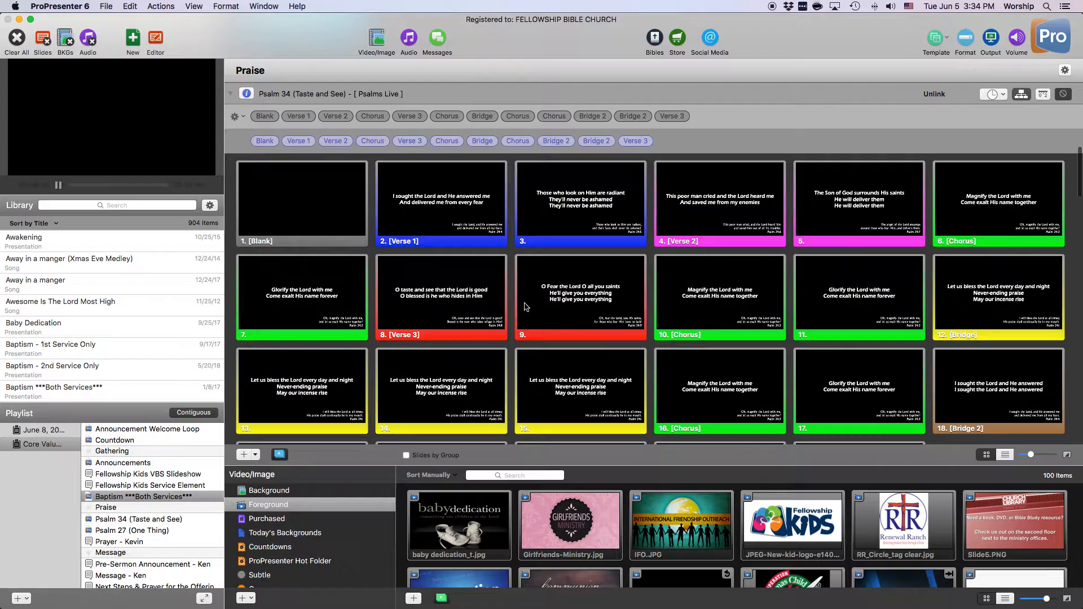
# - Insert another Chorus before the first Bridge 2 in Psalm 34's Psalms Live arrangement, then hide the arrangement editor
pyautogui.scroll(-3, 836, 298)
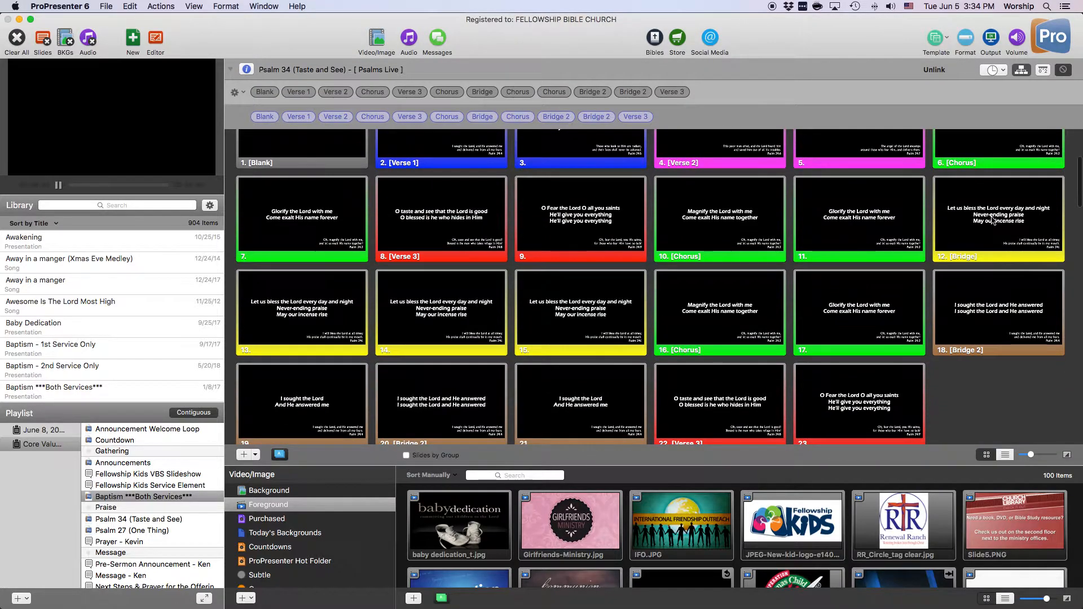
pyautogui.scroll(-3, 648, 327)
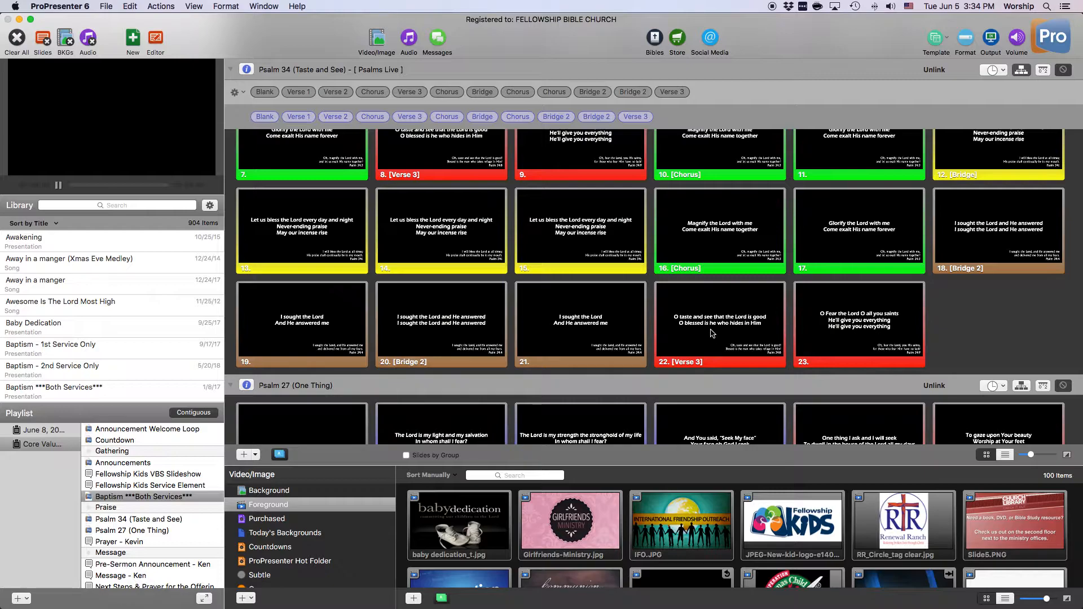
pyautogui.scroll(4, 719, 307)
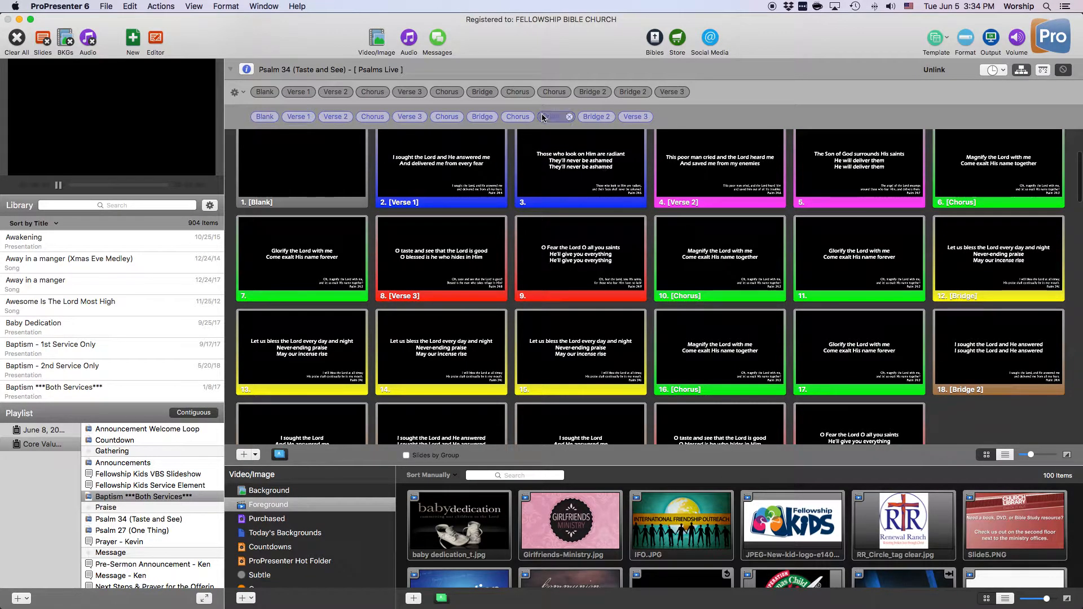
pyautogui.moveTo(546, 90); pyautogui.dragTo(539, 116)
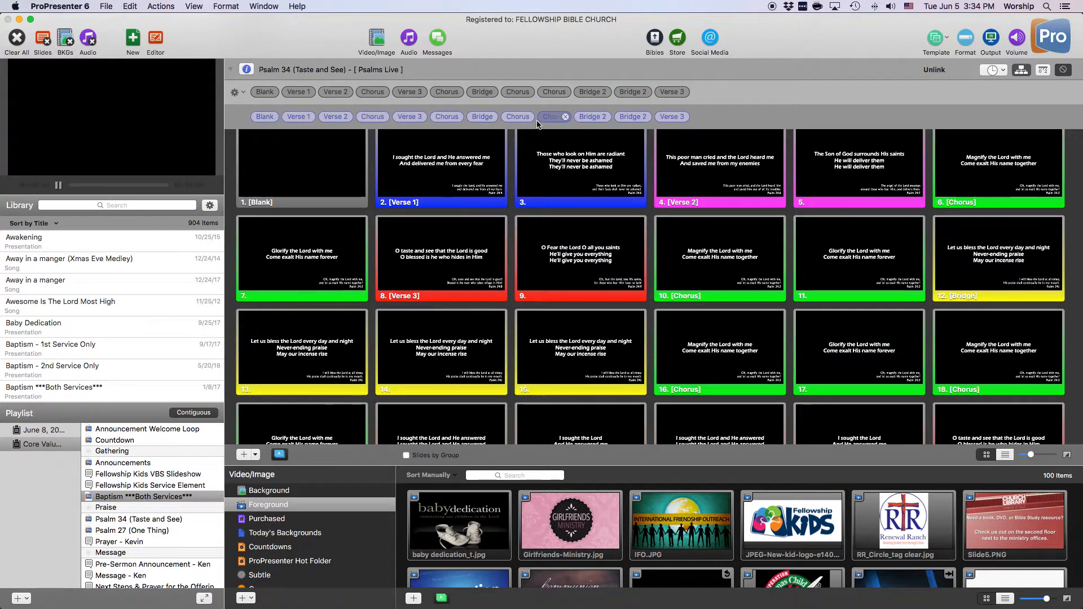
pyautogui.scroll(-3, 663, 264)
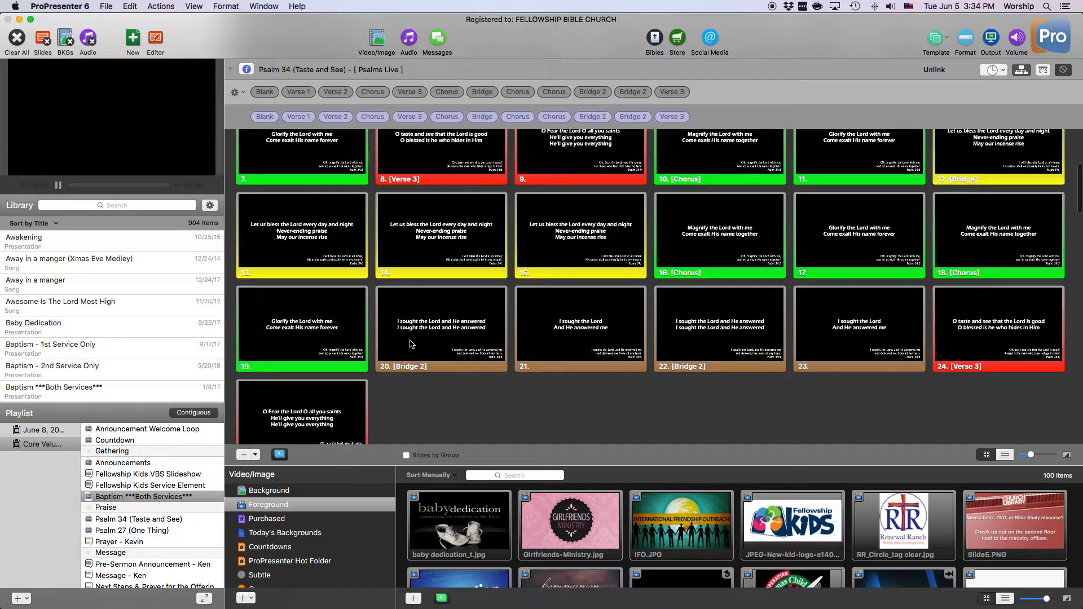
pyautogui.scroll(1, 567, 293)
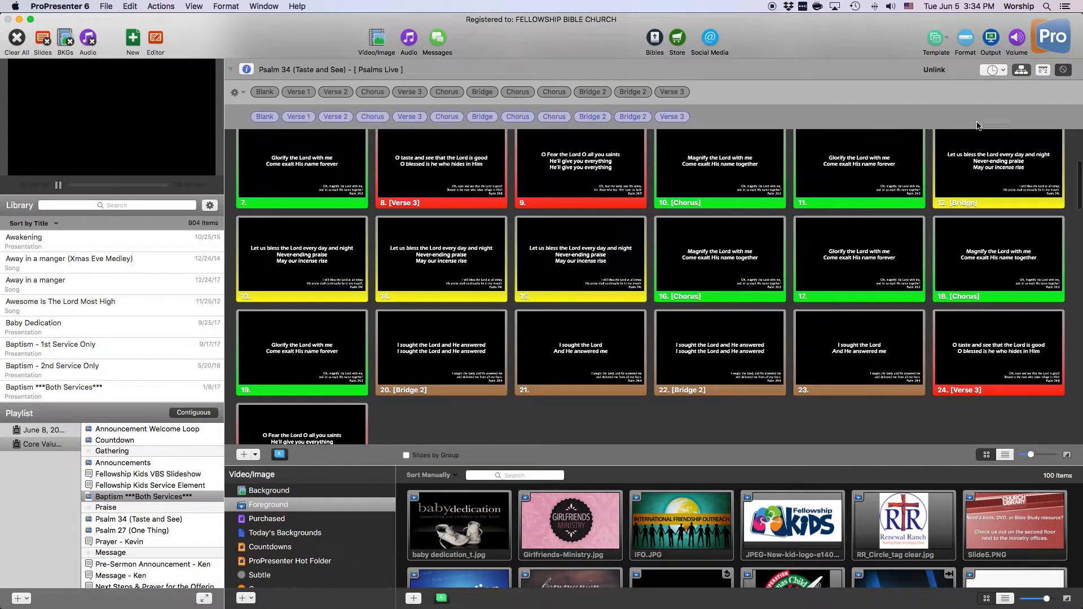
pyautogui.click(1019, 73)
# - Check the available arrangements and the slides of Psalm 27 (One Thing)
pyautogui.scroll(-7, 480, 240)
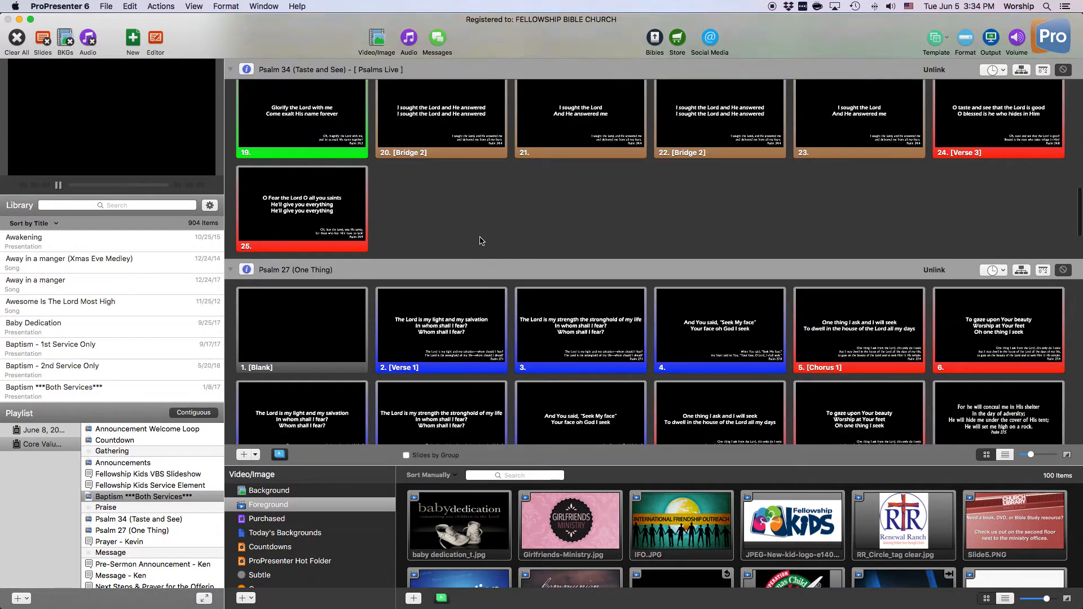
pyautogui.click(1022, 169)
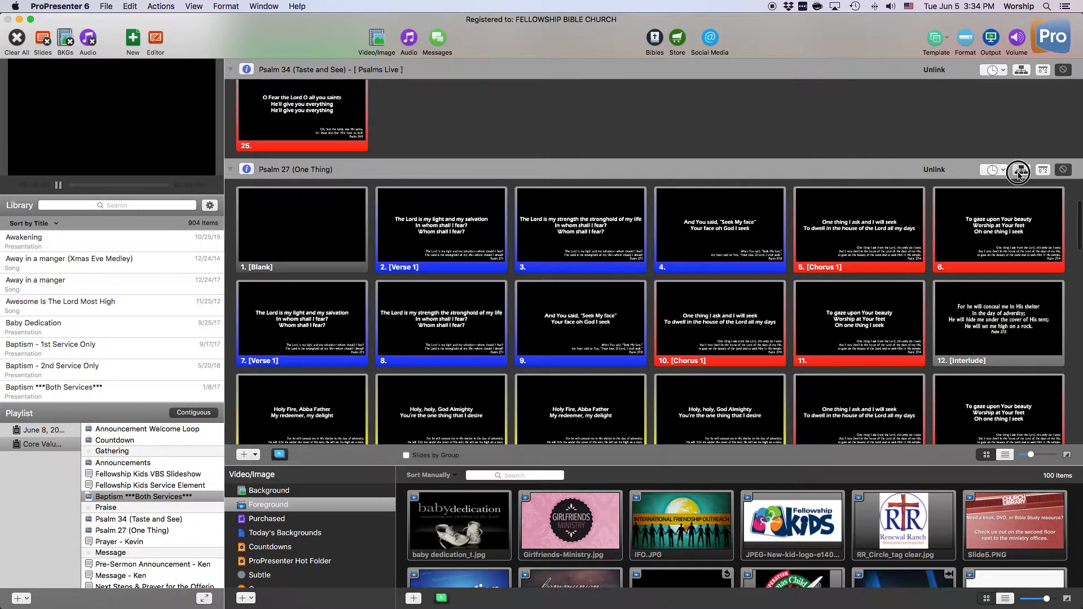
pyautogui.click(237, 192)
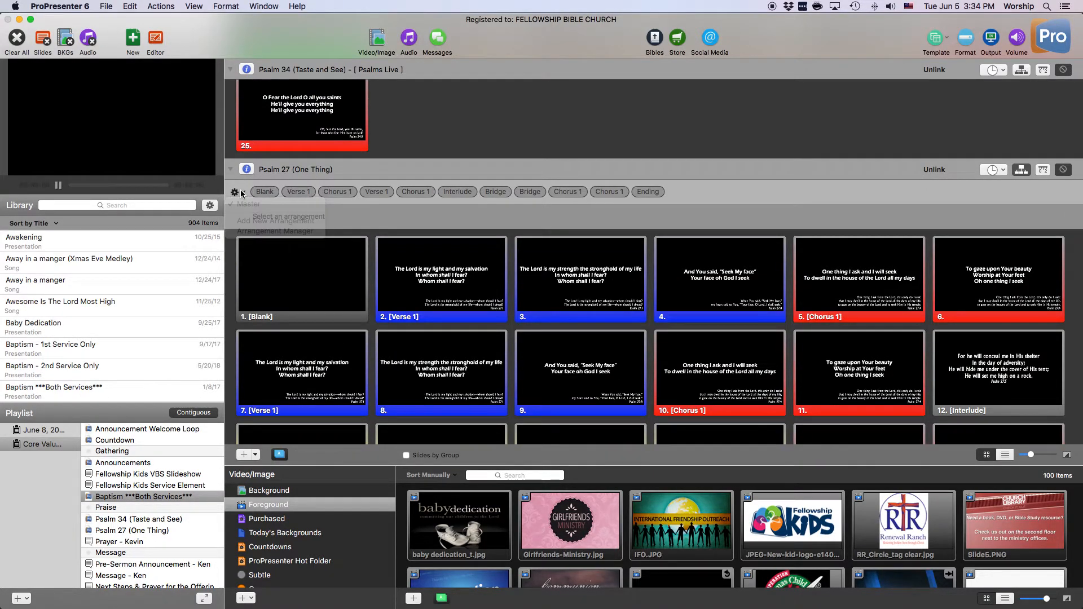
pyautogui.click(1022, 171)
pyautogui.scroll(-6, 332, 297)
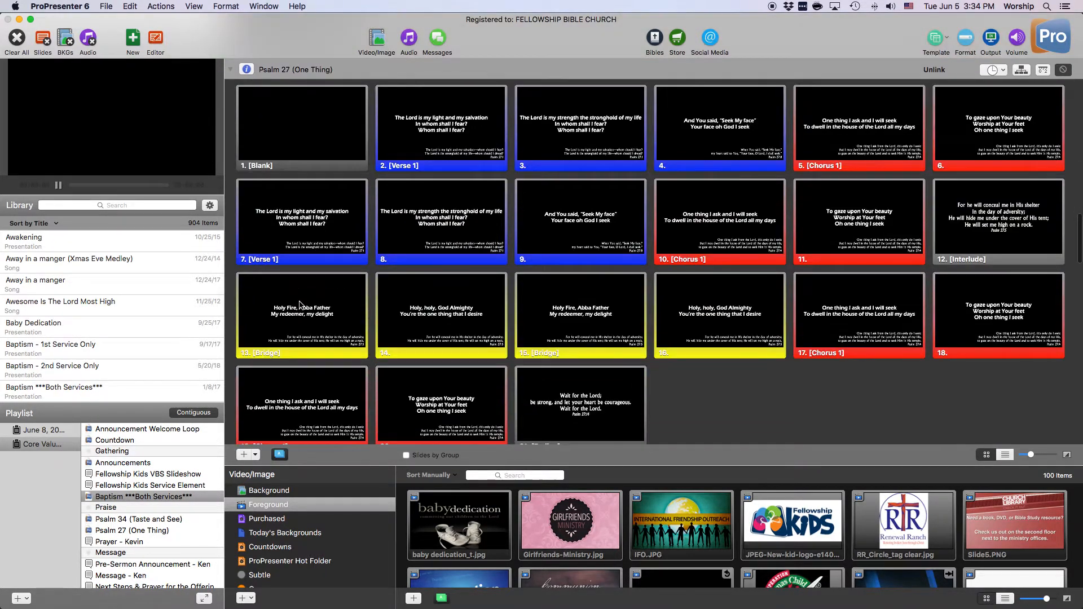
# - Search the library for "blank", link the Blank presentation to the Prayer item under Praise, and clear the search
pyautogui.scroll(-2, 335, 299)
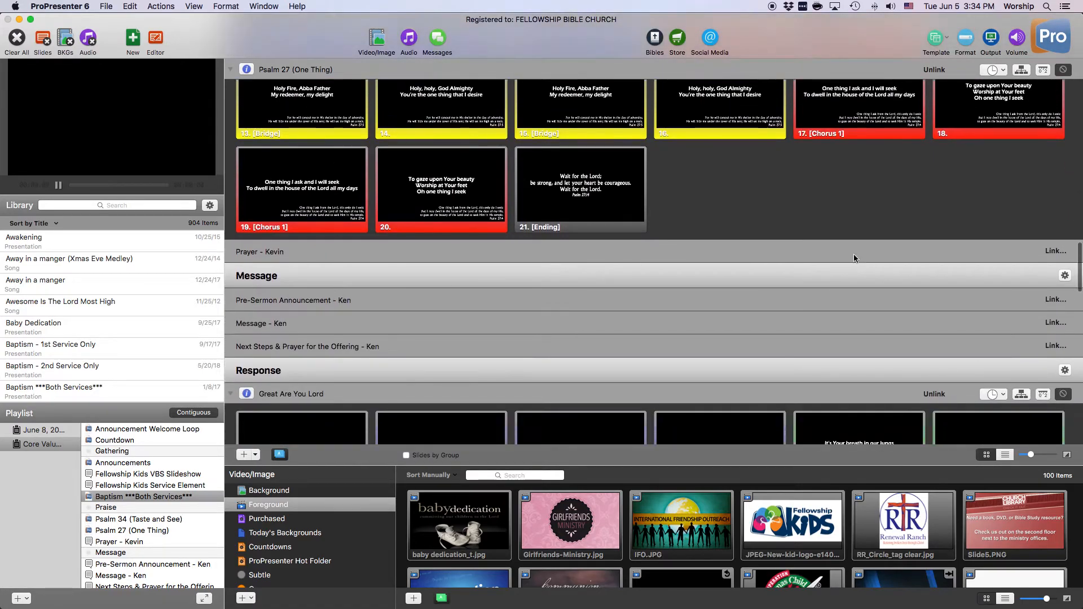
pyautogui.click(1047, 251)
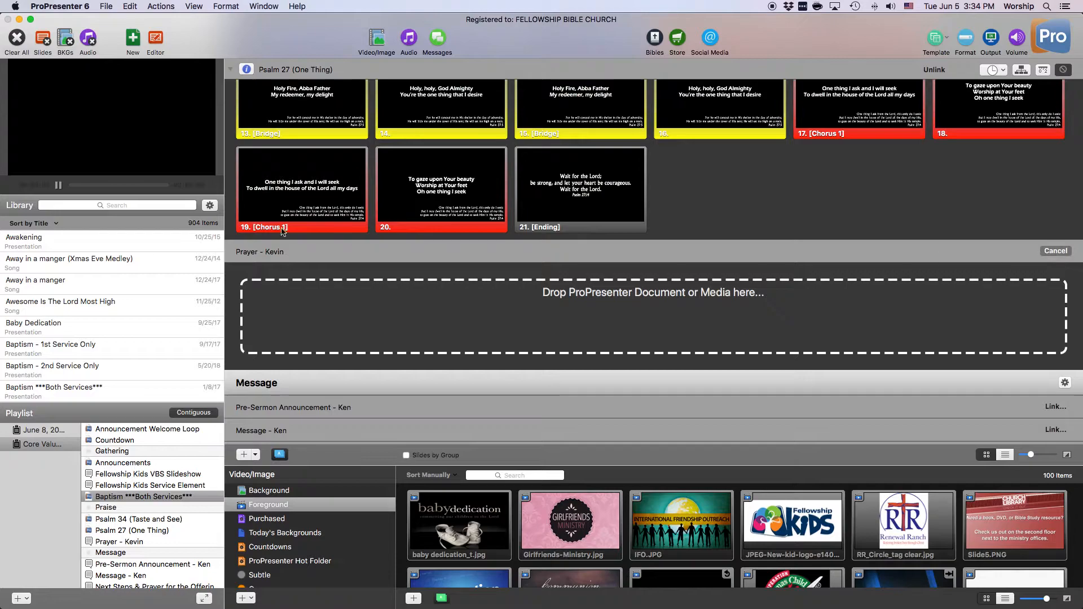
pyautogui.click(109, 205)
pyautogui.write('blank')
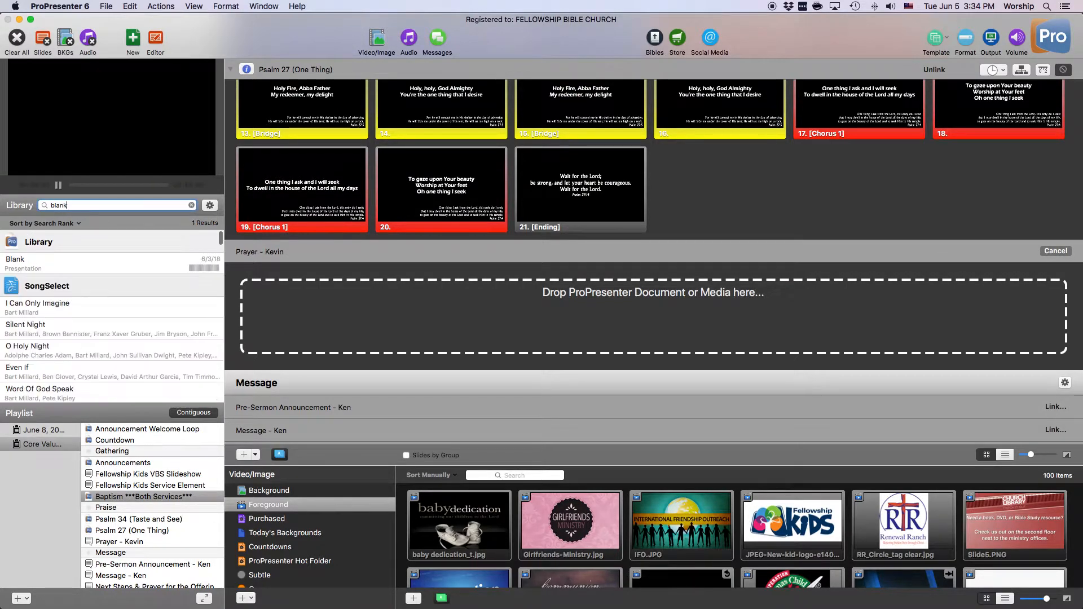
pyautogui.moveTo(48, 263); pyautogui.dragTo(363, 323)
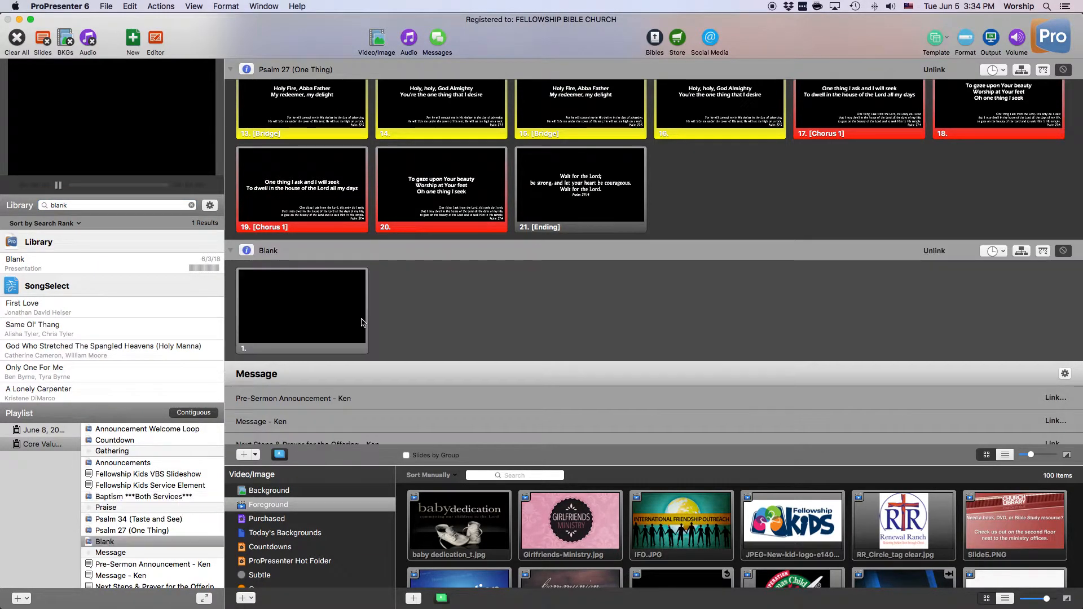
pyautogui.click(192, 205)
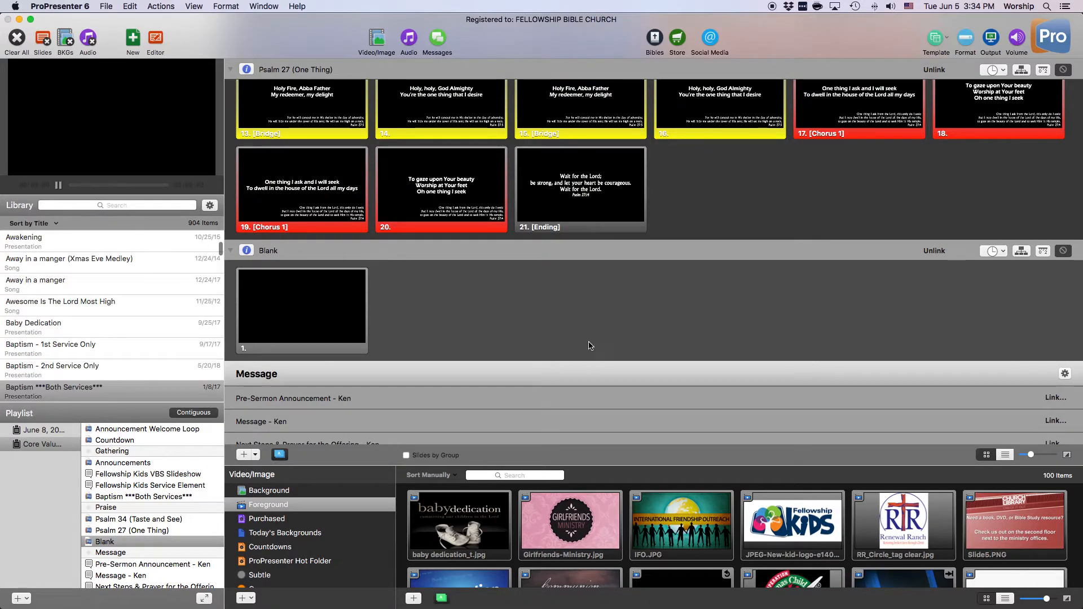
# - Remove the "Clear Bkg" cue from the last Bridge slide of Great Are You Lord under Response
pyautogui.scroll(-5, 588, 341)
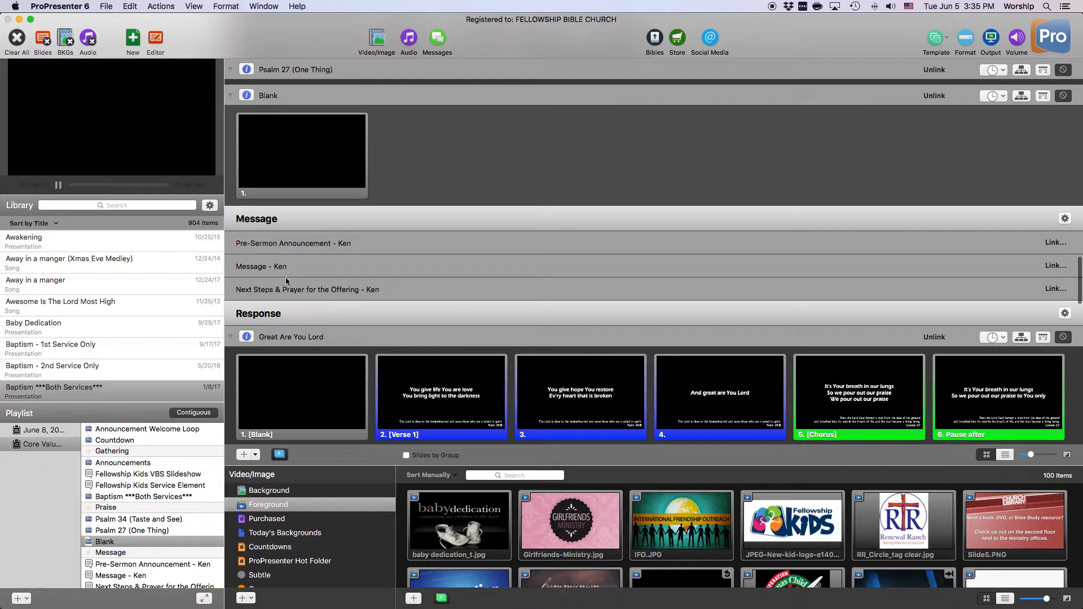
pyautogui.scroll(-5, 316, 282)
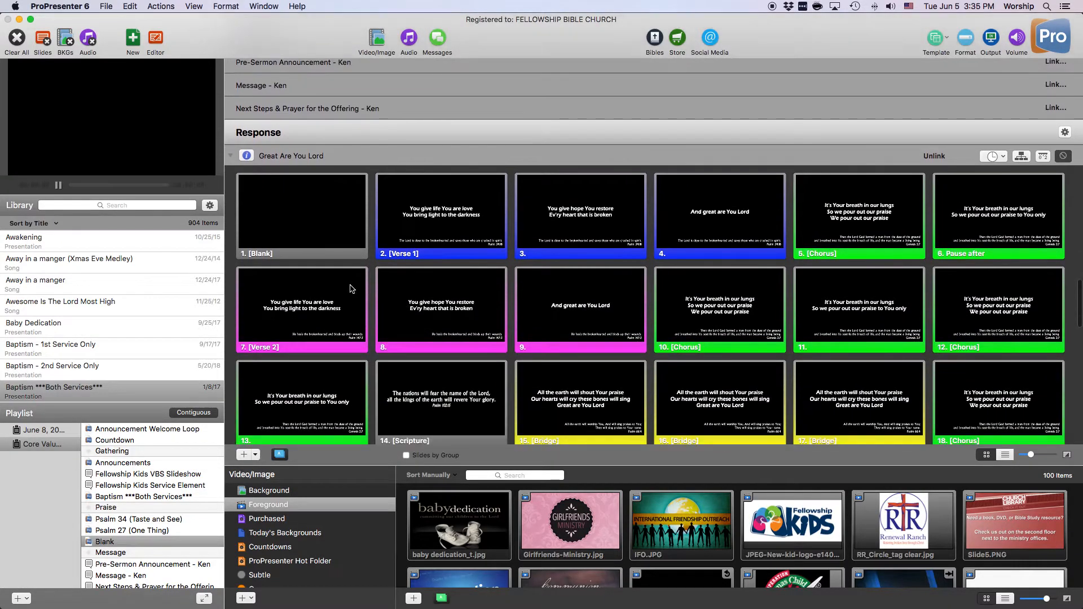
pyautogui.scroll(-6, 350, 289)
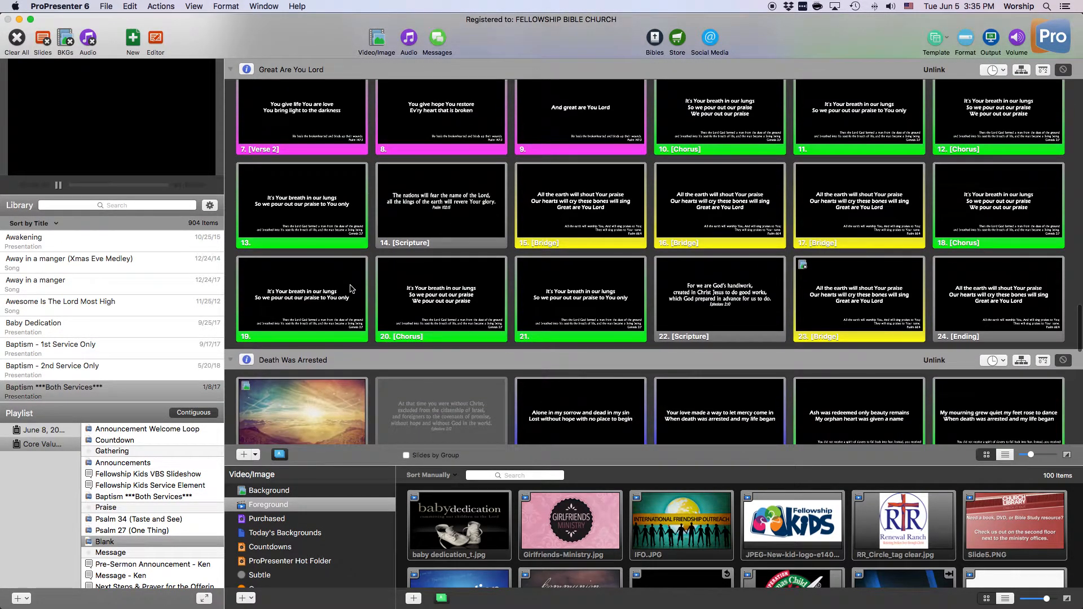
pyautogui.rightClick(851, 294)
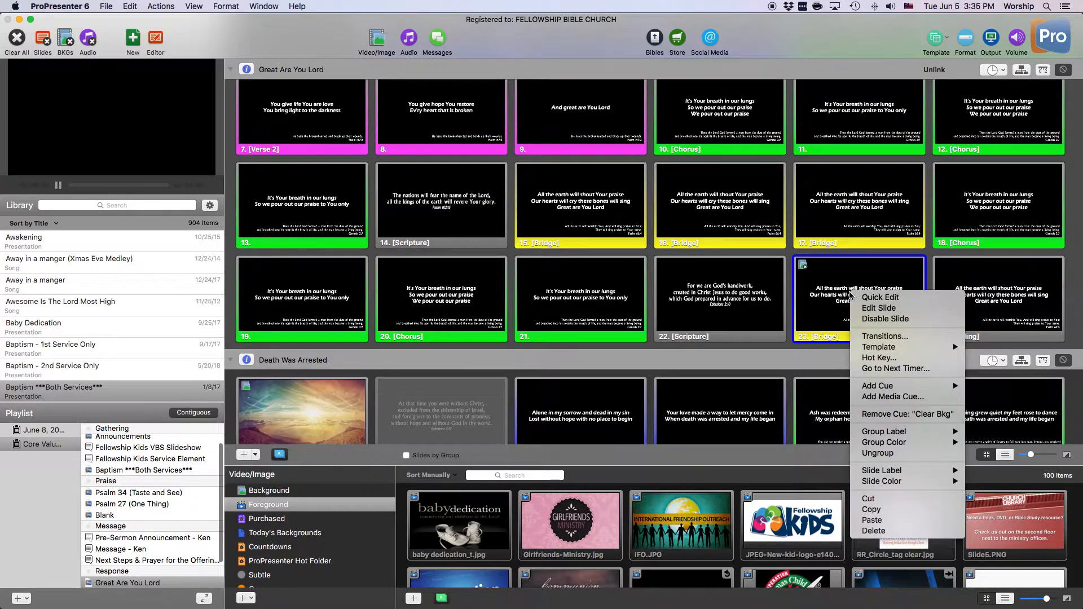
pyautogui.click(907, 417)
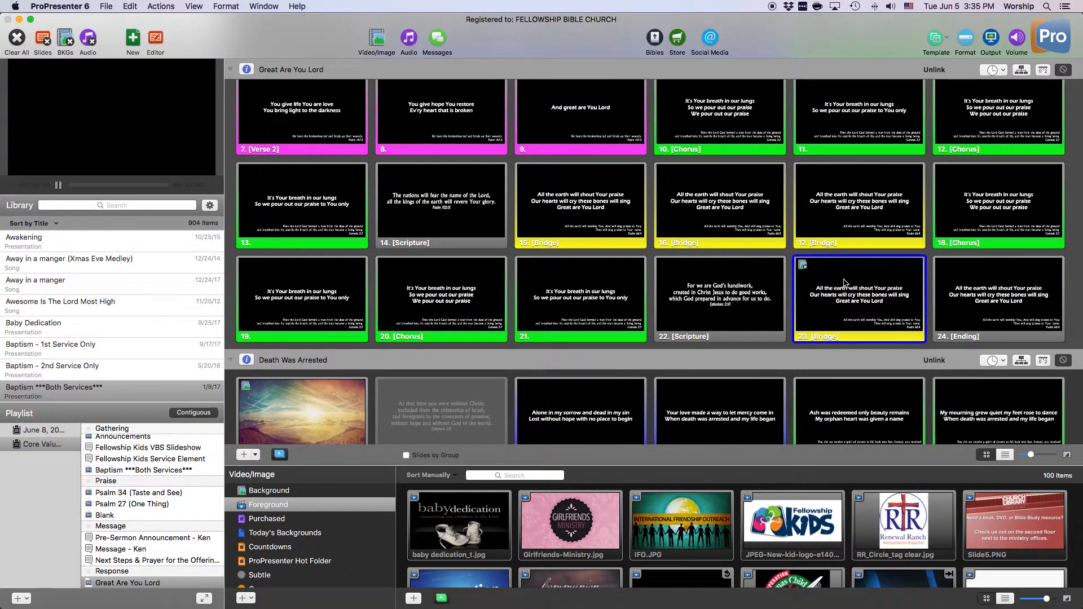
# - Apply the All Sons & Daughters Live arrangement to Great Are You Lord
pyautogui.scroll(8, 794, 290)
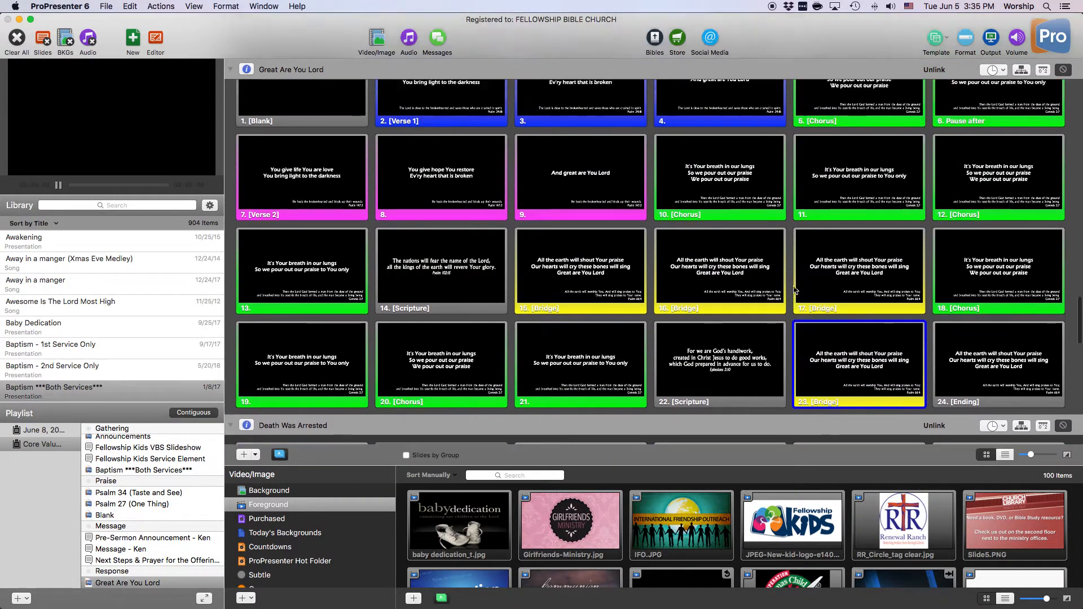
pyautogui.scroll(1, 794, 290)
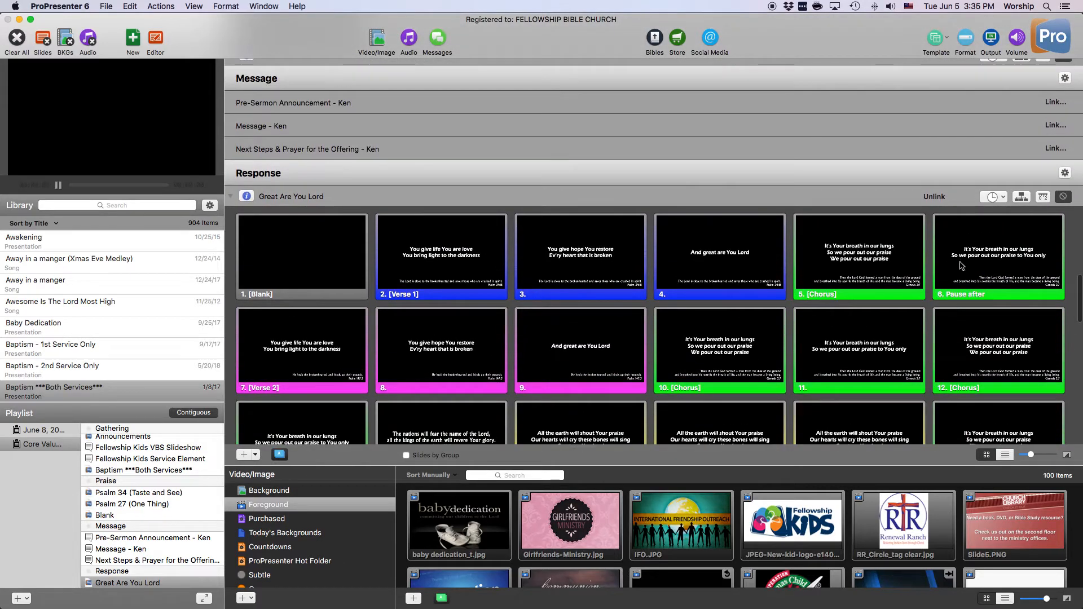
pyautogui.click(1021, 198)
pyautogui.click(242, 188)
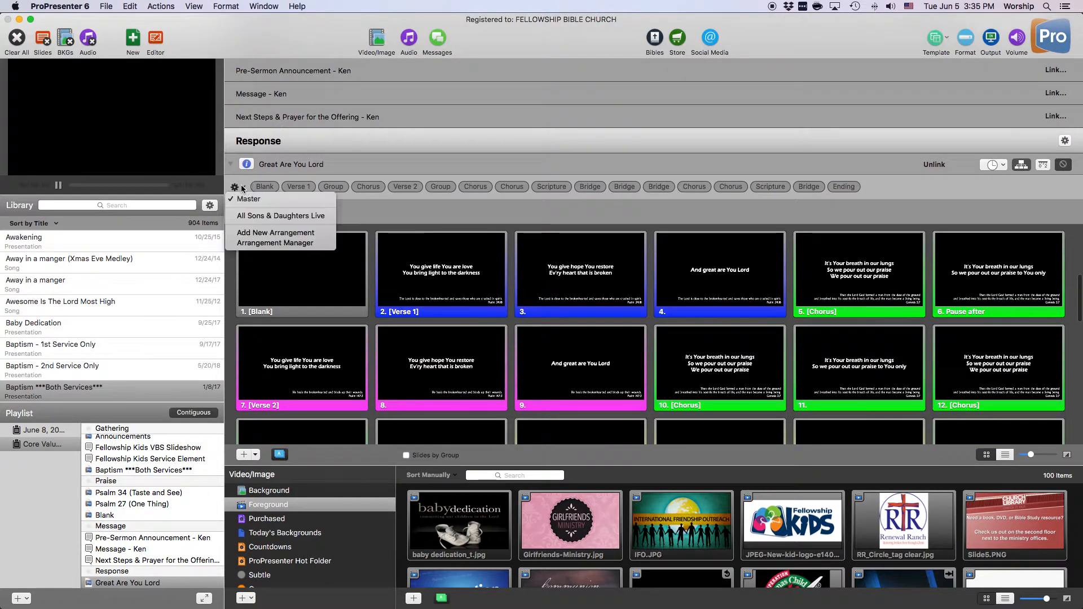
pyautogui.click(255, 220)
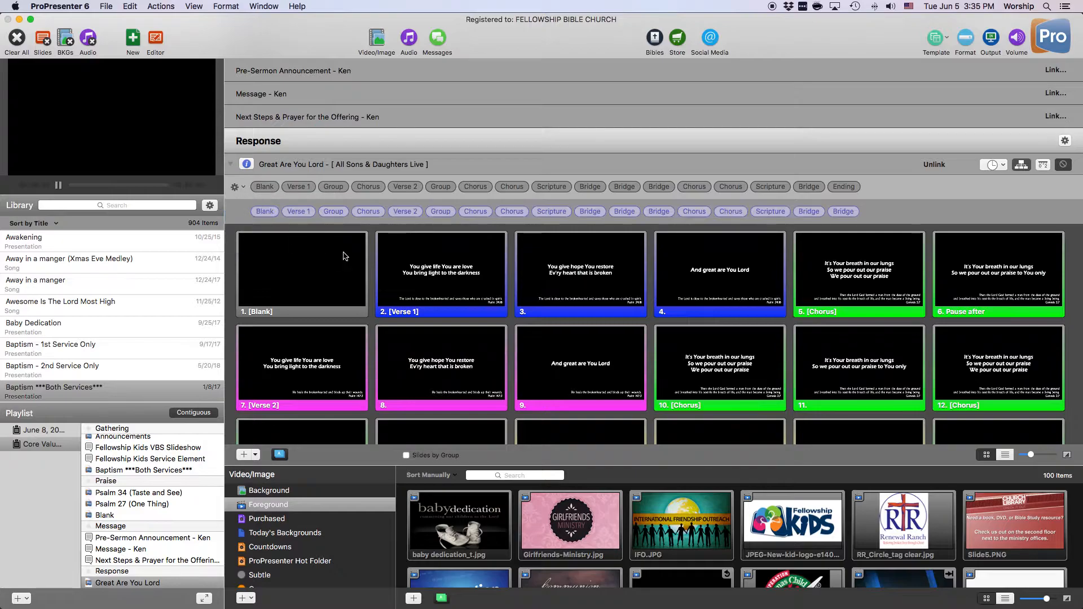
# - Remove the two final Bridge groups from the All Sons & Daughters Live arrangement of Great Are You Lord
pyautogui.scroll(-4, 632, 342)
pyautogui.scroll(-3, 639, 343)
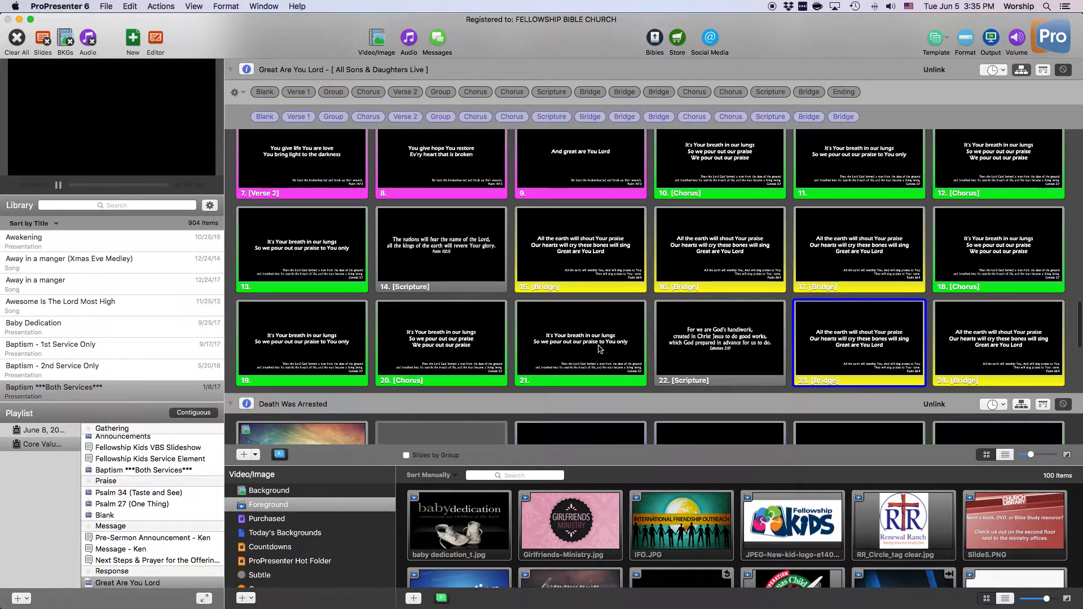
pyautogui.scroll(1, 600, 349)
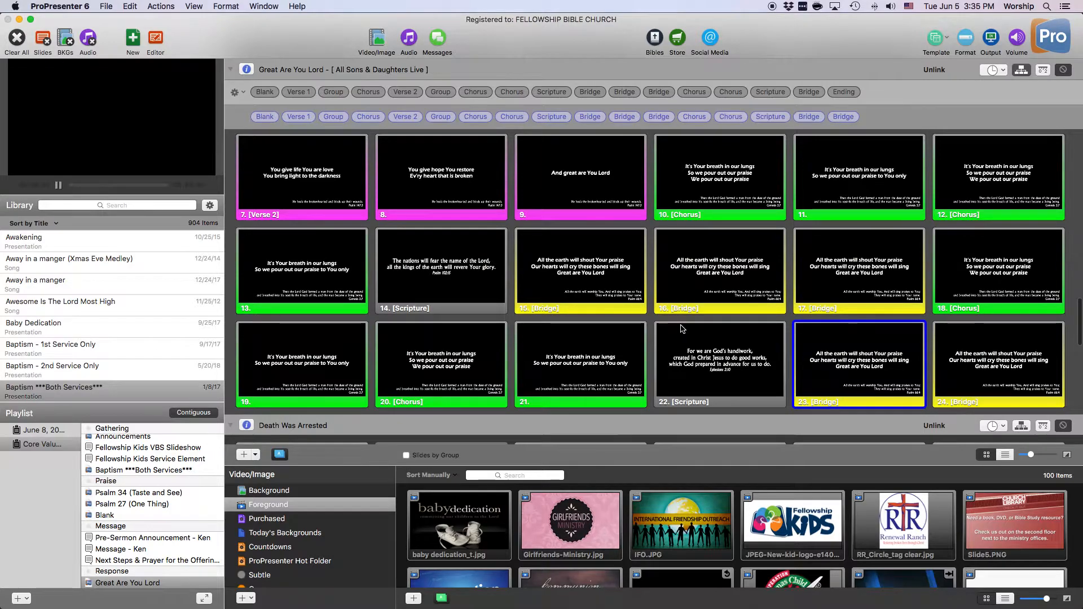
pyautogui.scroll(1, 682, 330)
pyautogui.scroll(5, 682, 329)
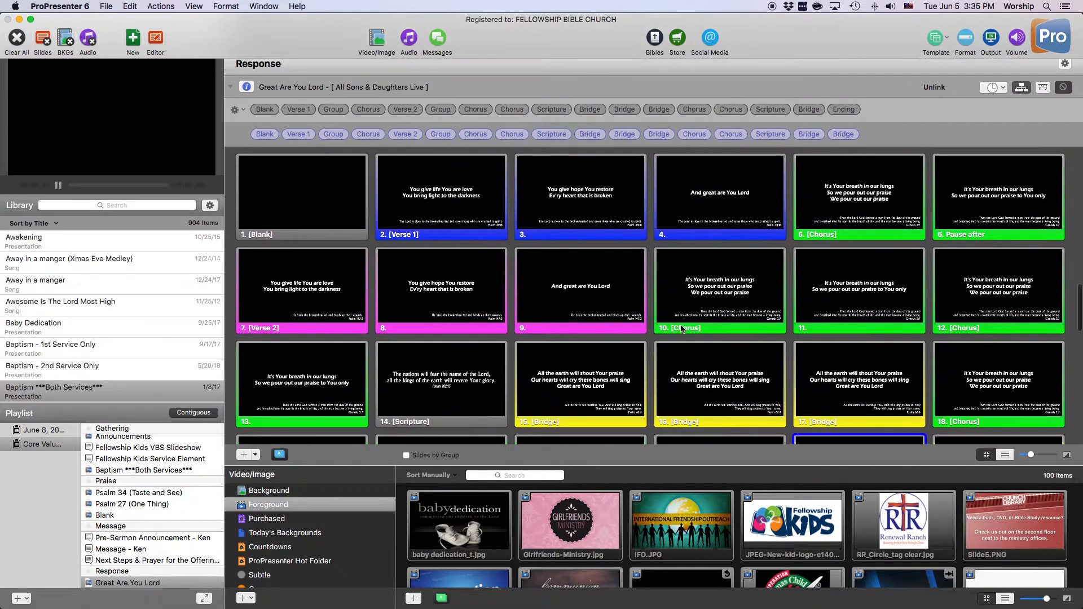
pyautogui.click(819, 151)
pyautogui.click(820, 150)
# - Remove the closing Scripture group from Great Are You Lord's arrangement so the song ends on the Chorus
pyautogui.scroll(-10, 768, 274)
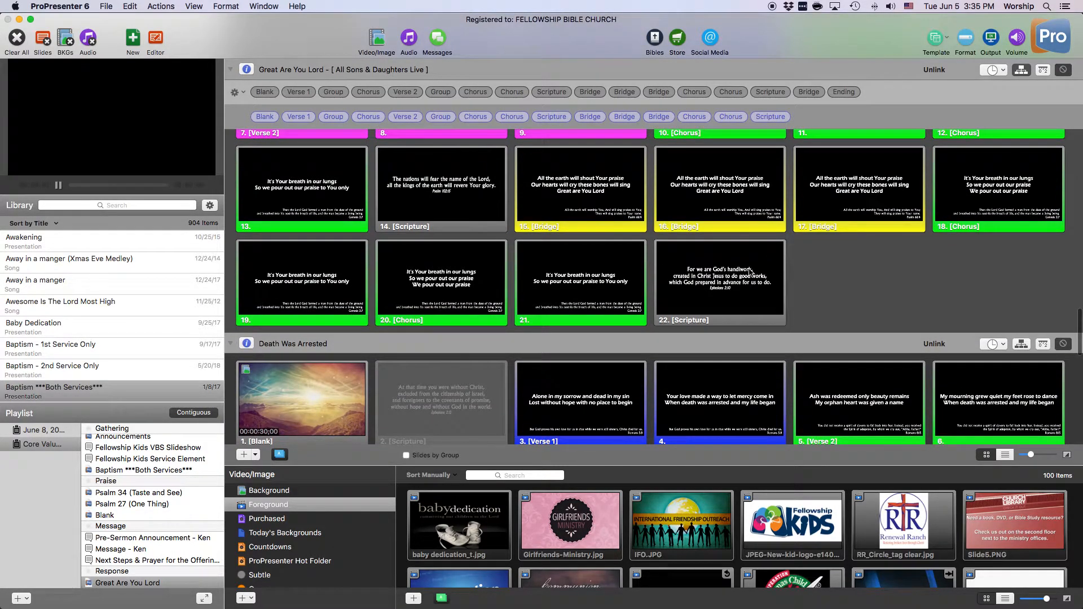
pyautogui.scroll(2, 646, 280)
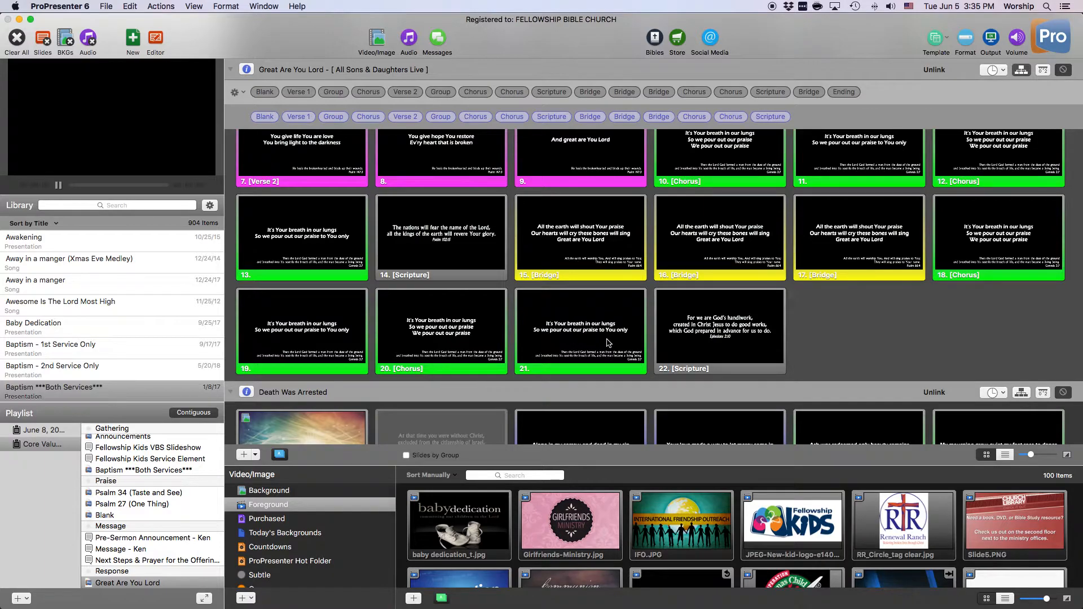
pyautogui.scroll(1, 713, 341)
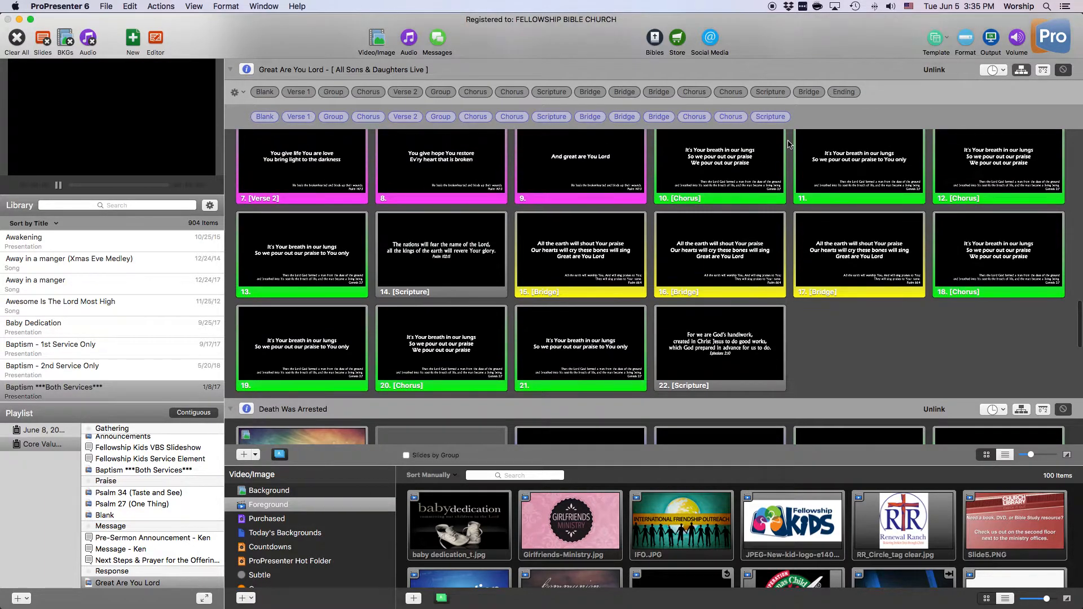
pyautogui.click(786, 117)
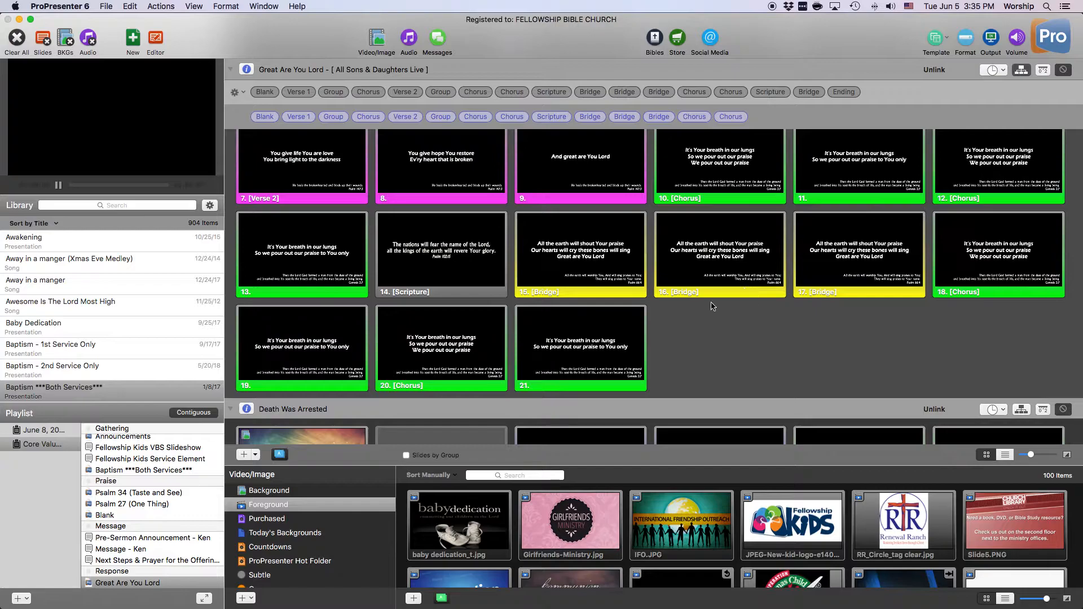
# - Remove the Above_The_Hills_00037496_HD_MOV.mov cue from the Blank slide of Death Was Arrested
pyautogui.scroll(-5, 376, 327)
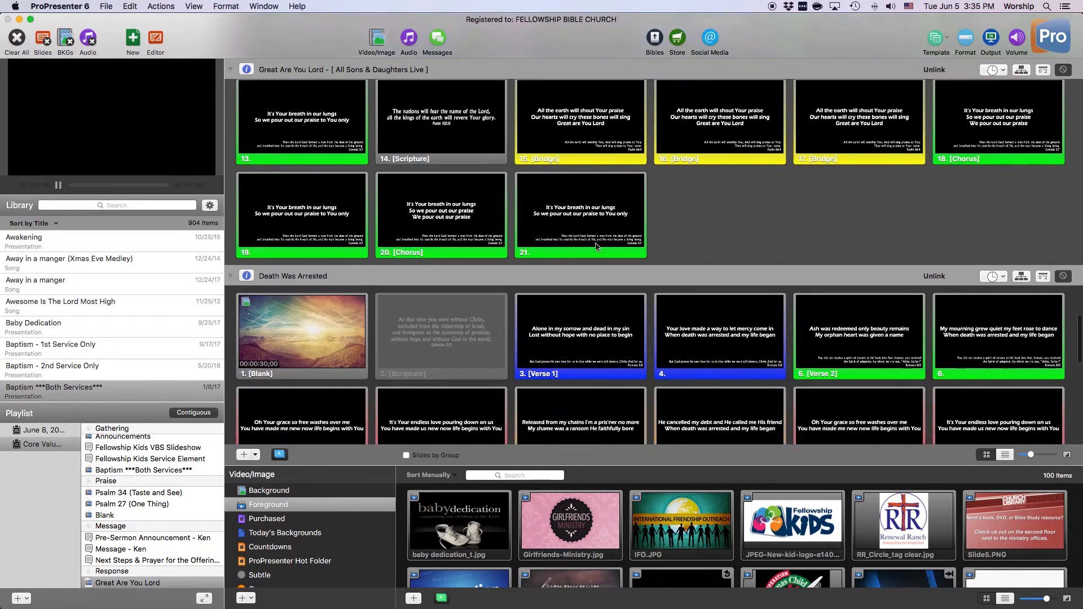
pyautogui.rightClick(313, 302)
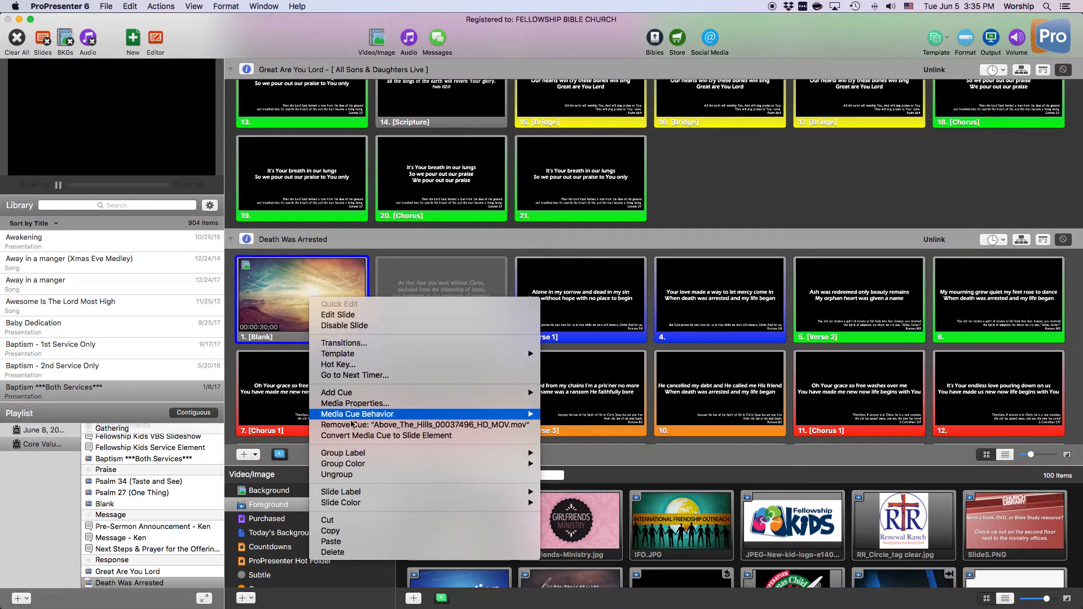
pyautogui.press('Escape')
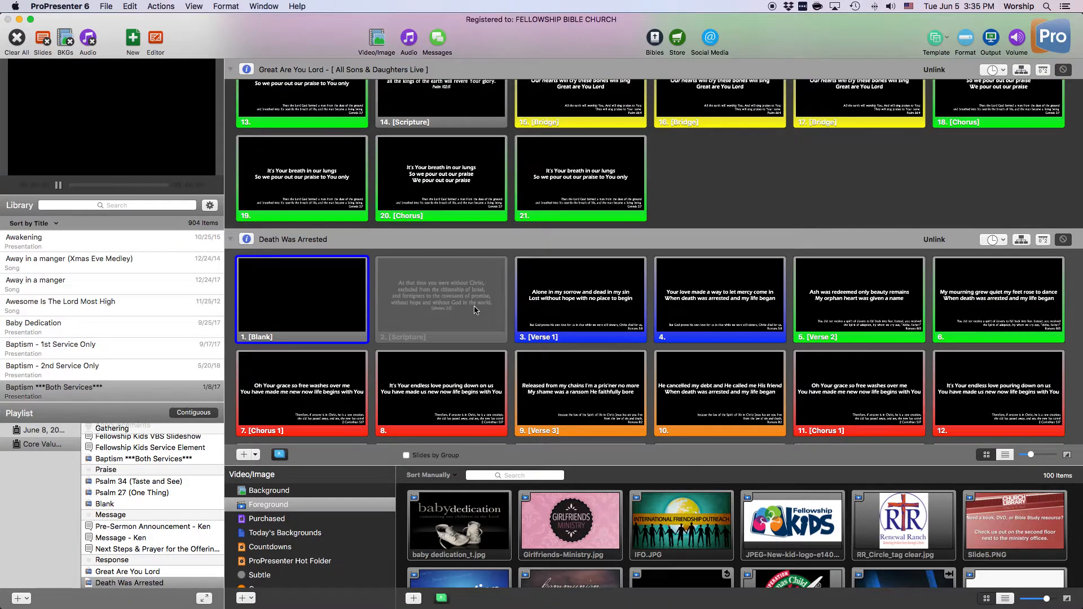
# - Search the library for "benedi", link the Benediction presentation to the Benediction item, and delete its Babylon slide
pyautogui.scroll(-10, 503, 310)
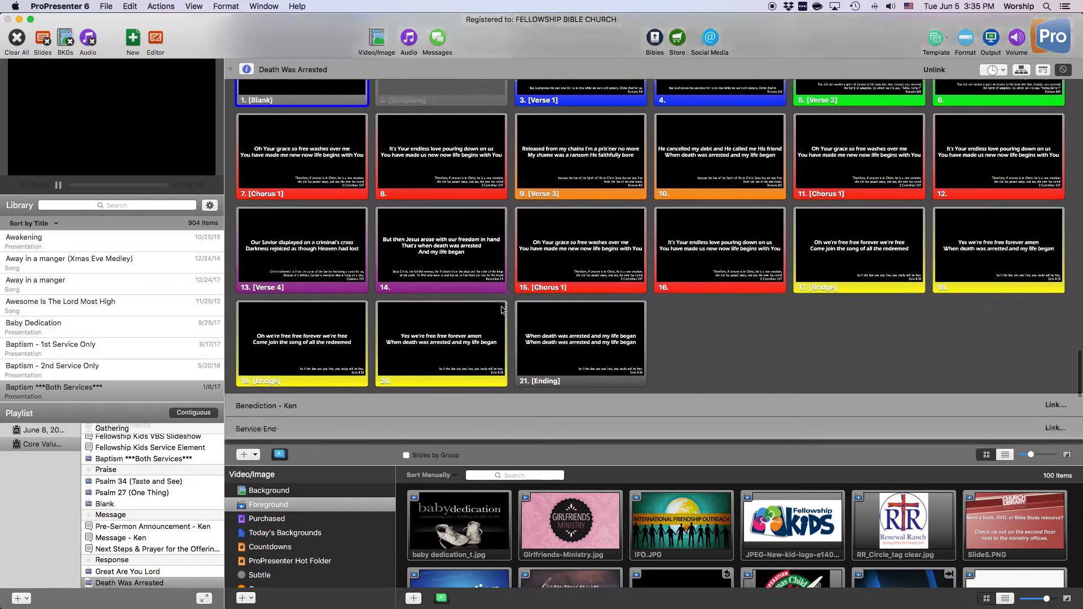
pyautogui.scroll(-2, 501, 310)
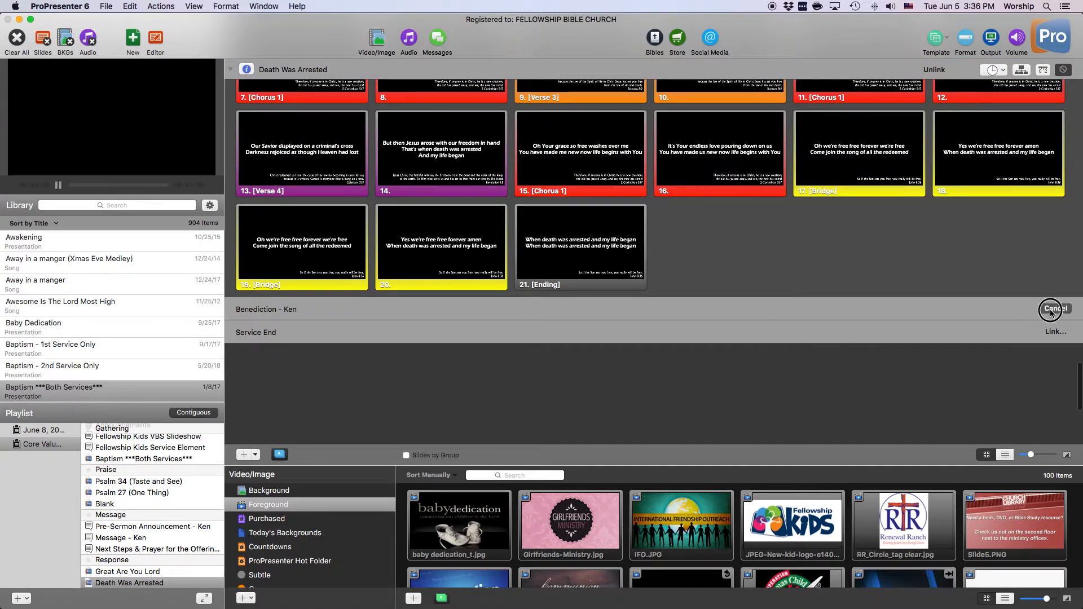
pyautogui.click(1054, 308)
pyautogui.click(130, 207)
pyautogui.write('benedi')
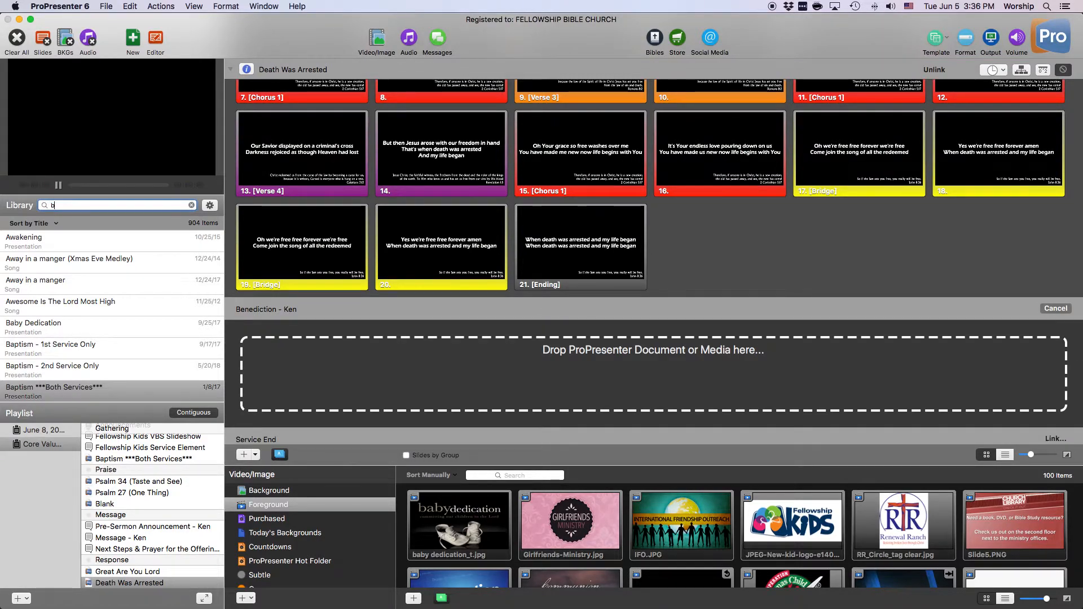
pyautogui.moveTo(56, 266); pyautogui.dragTo(335, 367)
pyautogui.rightClick(429, 354)
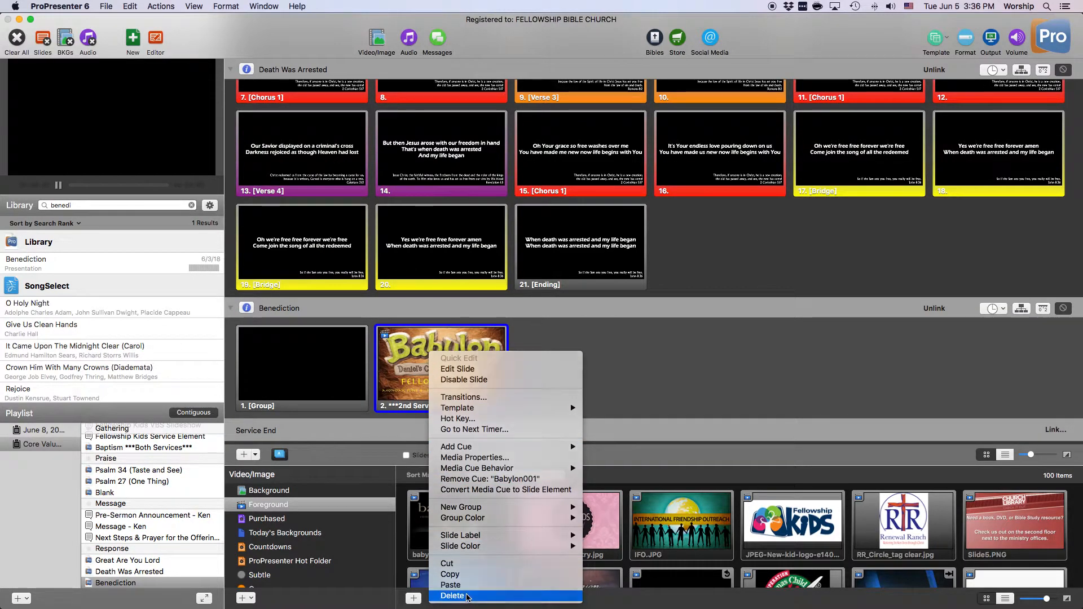
pyautogui.click(466, 596)
# - Check the Planning Center plan in Safari, return to ProPresenter, and link Announcement Exit Loop, found by searching "annou", to the Service End item
pyautogui.press('super+Tab')
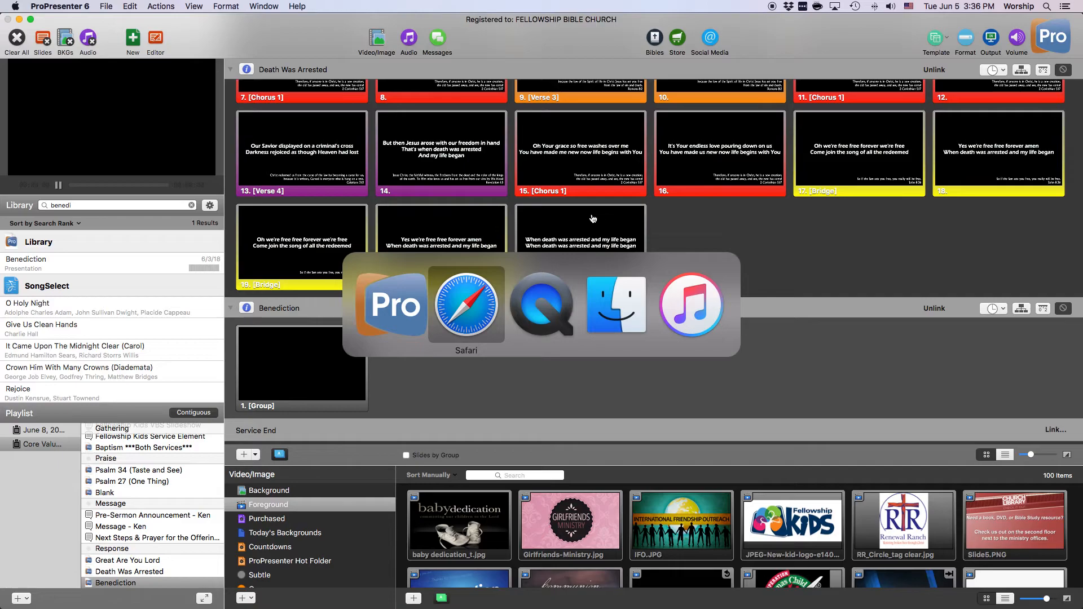
pyautogui.scroll(-8, 484, 259)
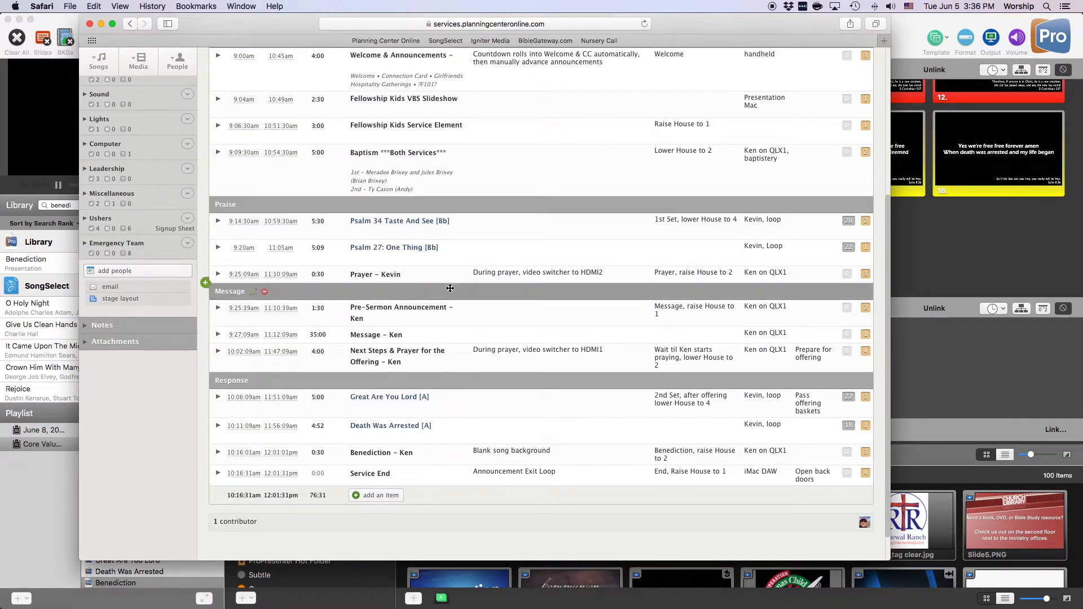
pyautogui.scroll(3, 451, 286)
pyautogui.scroll(3, 451, 286)
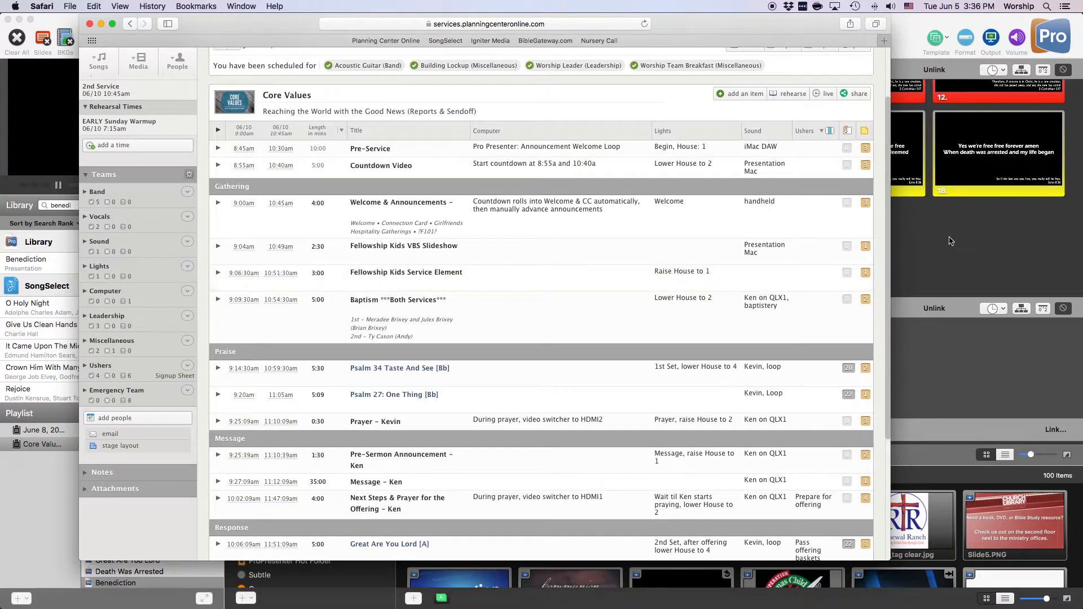
pyautogui.press('super+Tab')
pyautogui.scroll(-5, 391, 295)
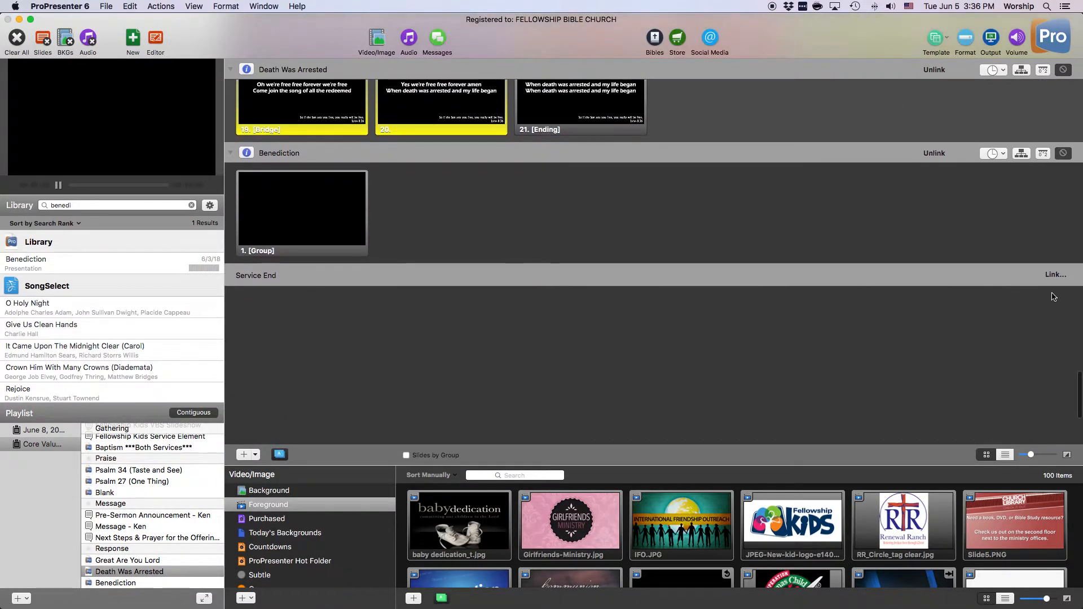
pyautogui.click(1055, 274)
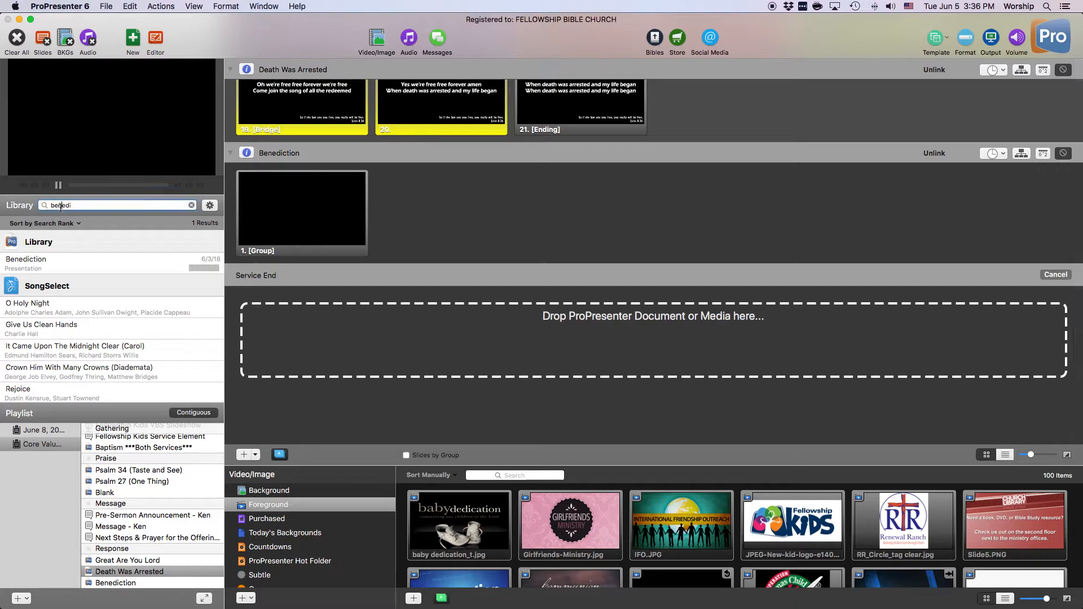
pyautogui.write('annou')
pyautogui.moveTo(58, 324); pyautogui.dragTo(402, 362)
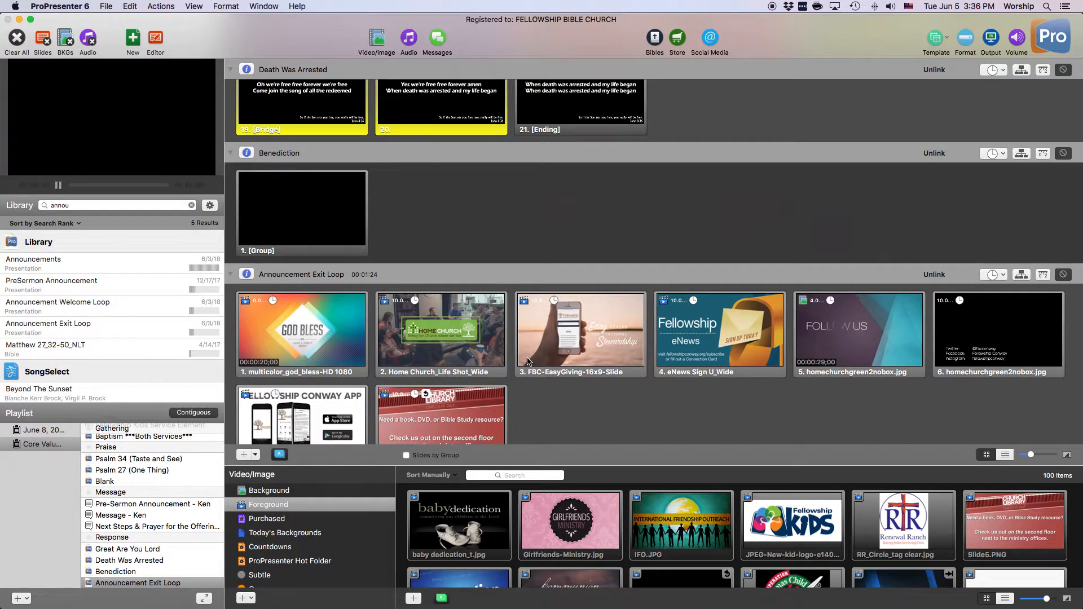
# - Review the linked items from the Announcement Welcome Loop through Psalm 34, and clear the library search
pyautogui.scroll(15, 502, 316)
pyautogui.scroll(20, 502, 336)
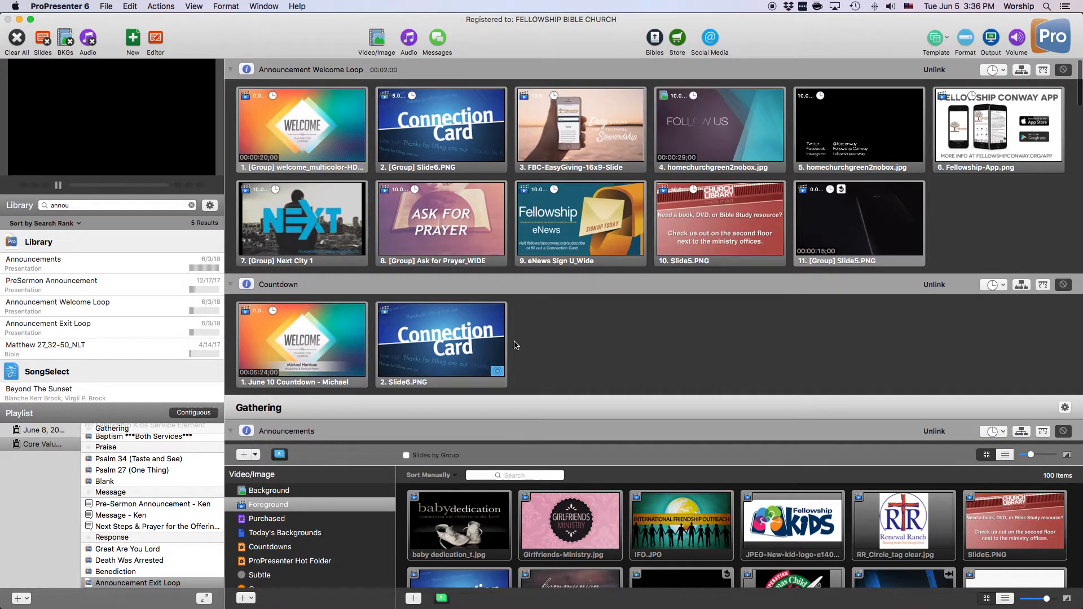
pyautogui.scroll(-15, 519, 346)
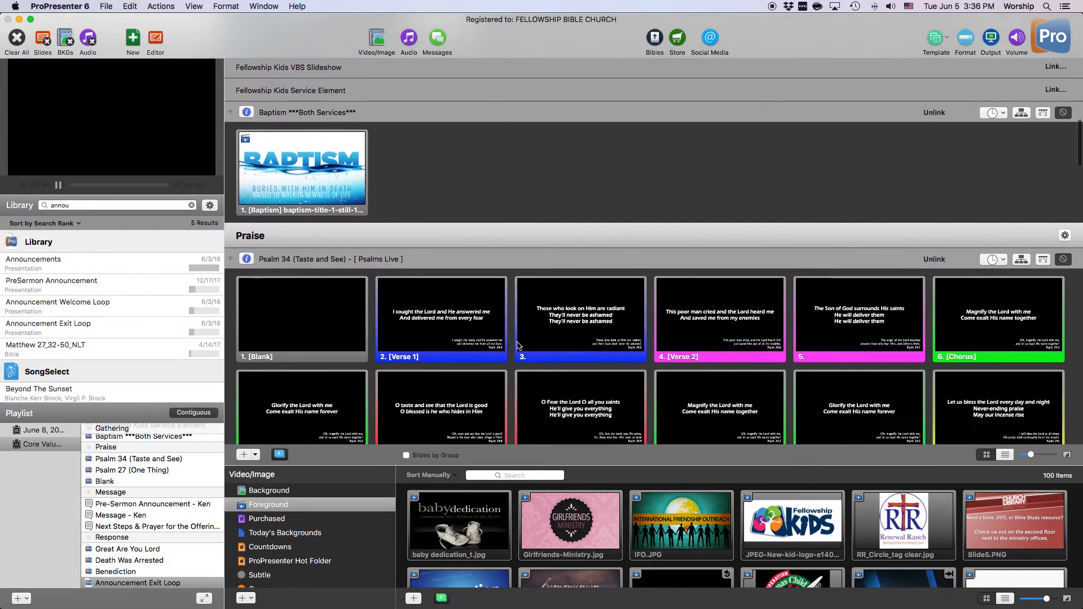
pyautogui.scroll(-2, 507, 339)
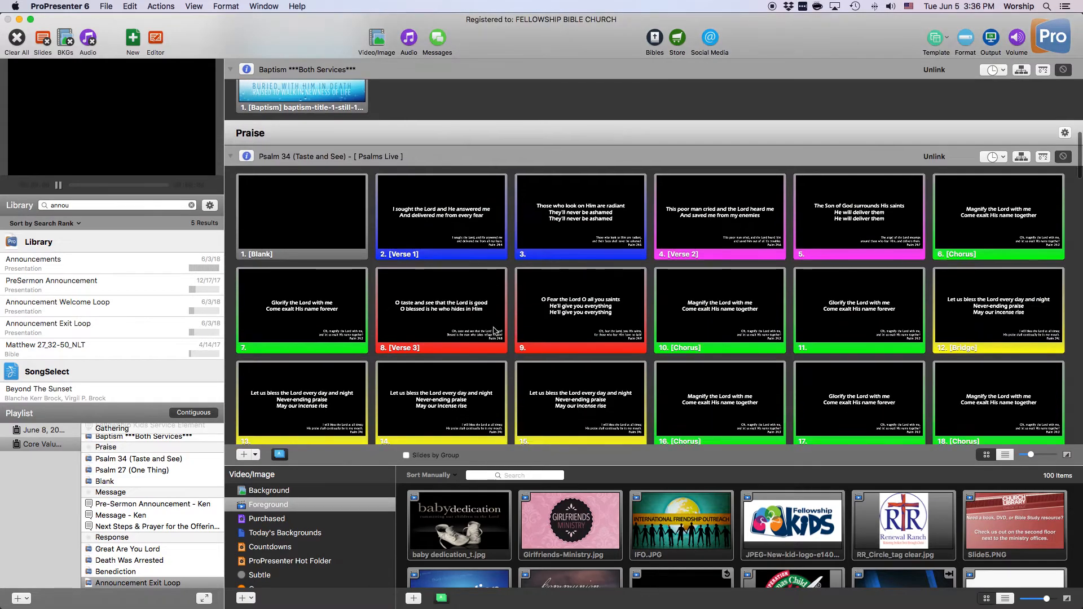
pyautogui.click(191, 205)
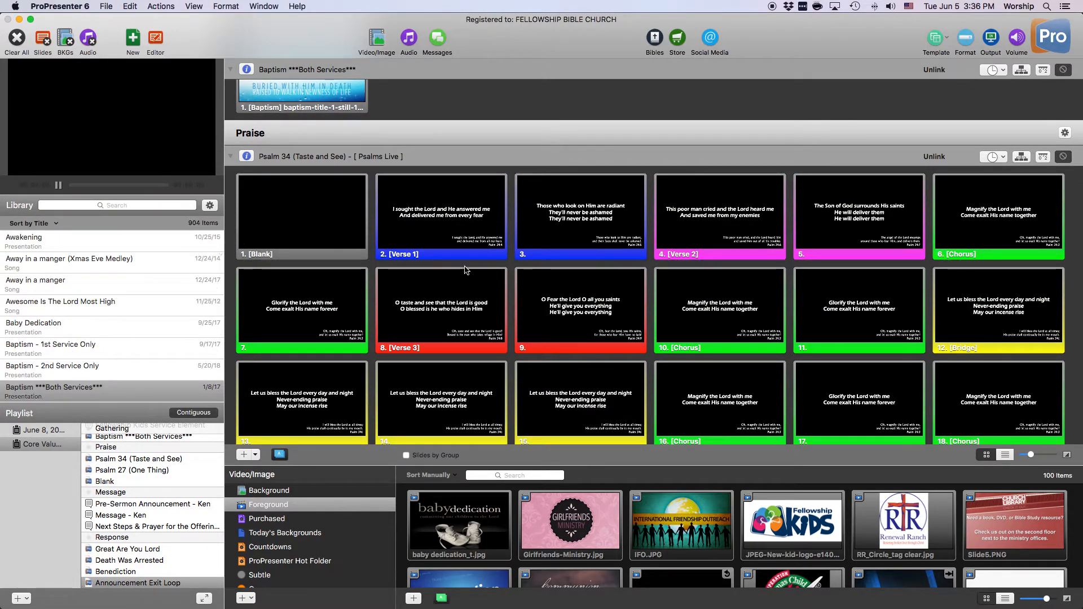
# - Switch to Safari, open the Igniter Media site in a new tab, and go to its Backgrounds category
pyautogui.press('super+Tab')
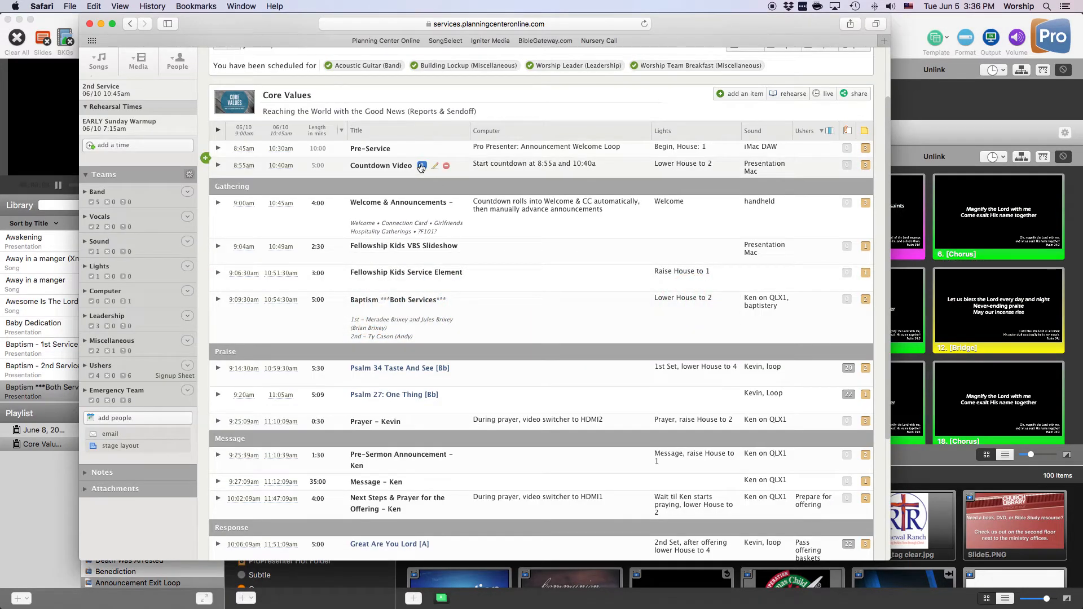
pyautogui.press('super+t')
pyautogui.write('ign')
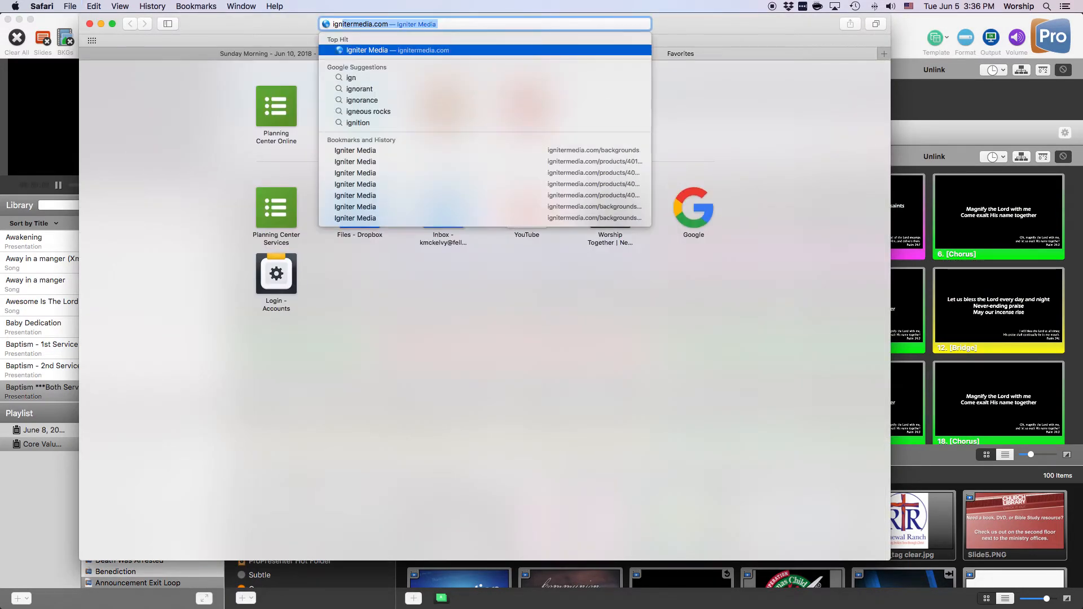
pyautogui.press('Return')
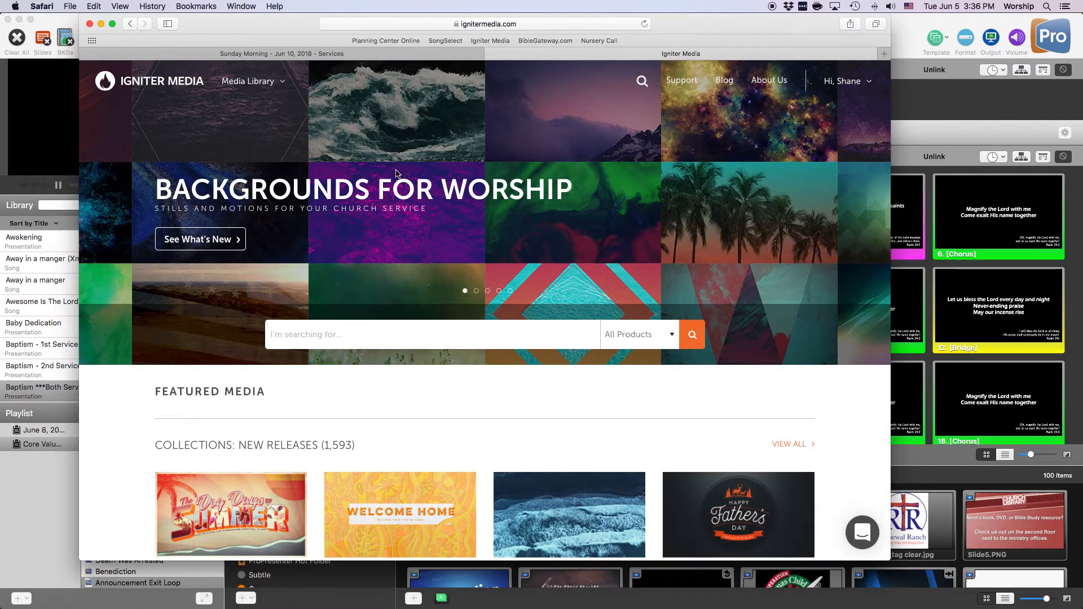
pyautogui.moveTo(246, 84)
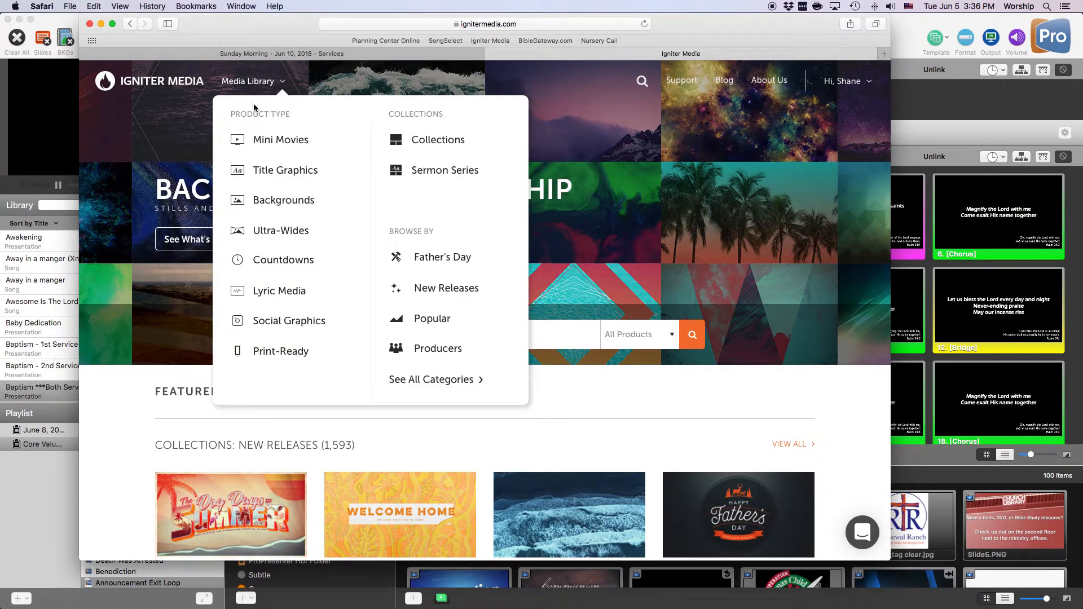
pyautogui.click(275, 209)
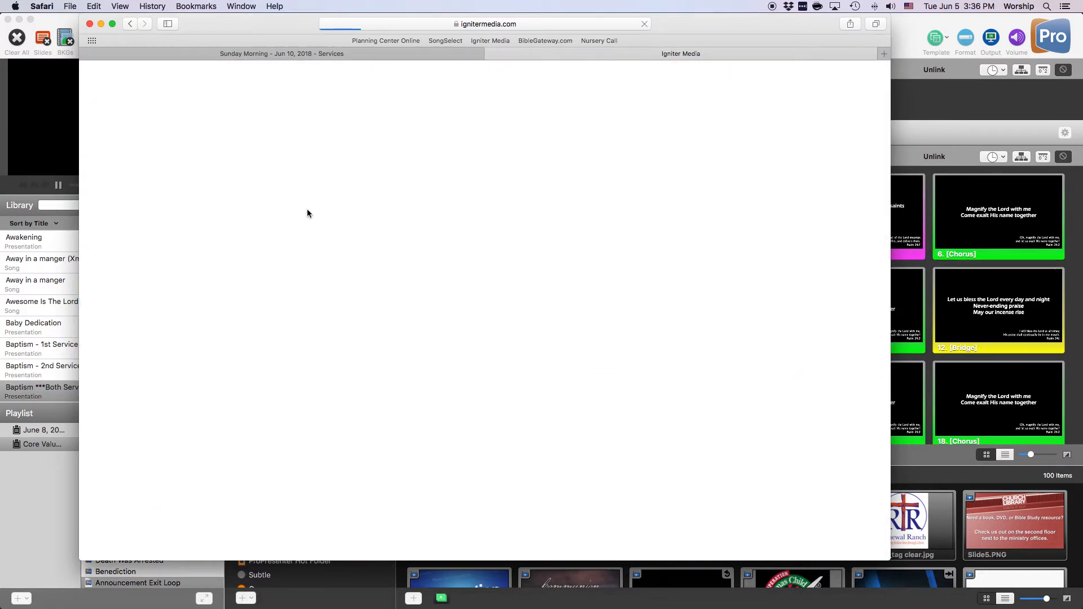
# - Look through the first two pages of newly released backgrounds for suitable worship media
pyautogui.scroll(-2, 394, 223)
pyautogui.scroll(-2, 393, 220)
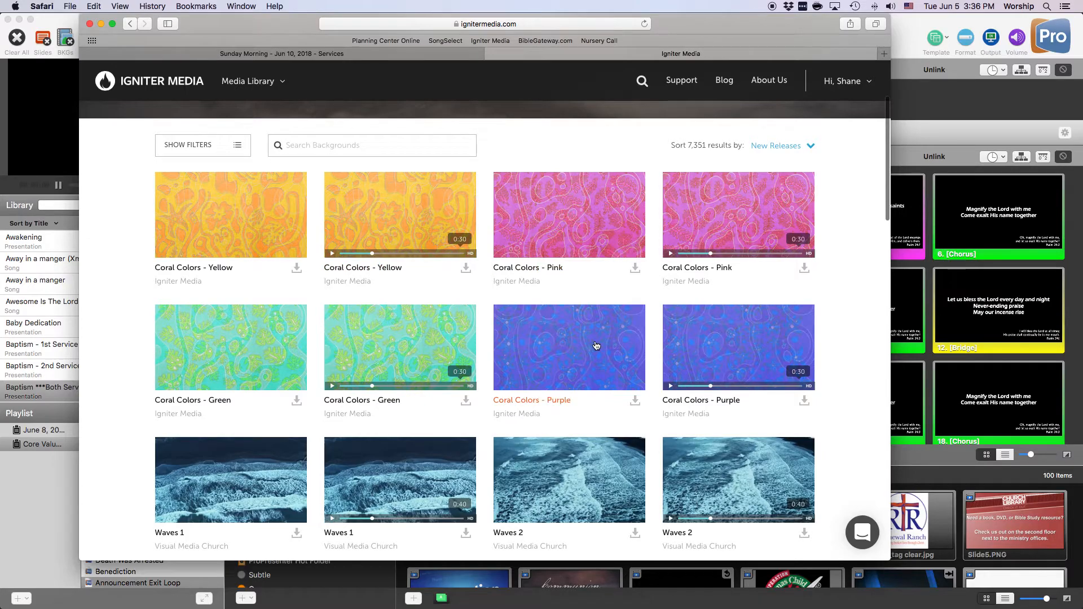
pyautogui.scroll(-3, 589, 339)
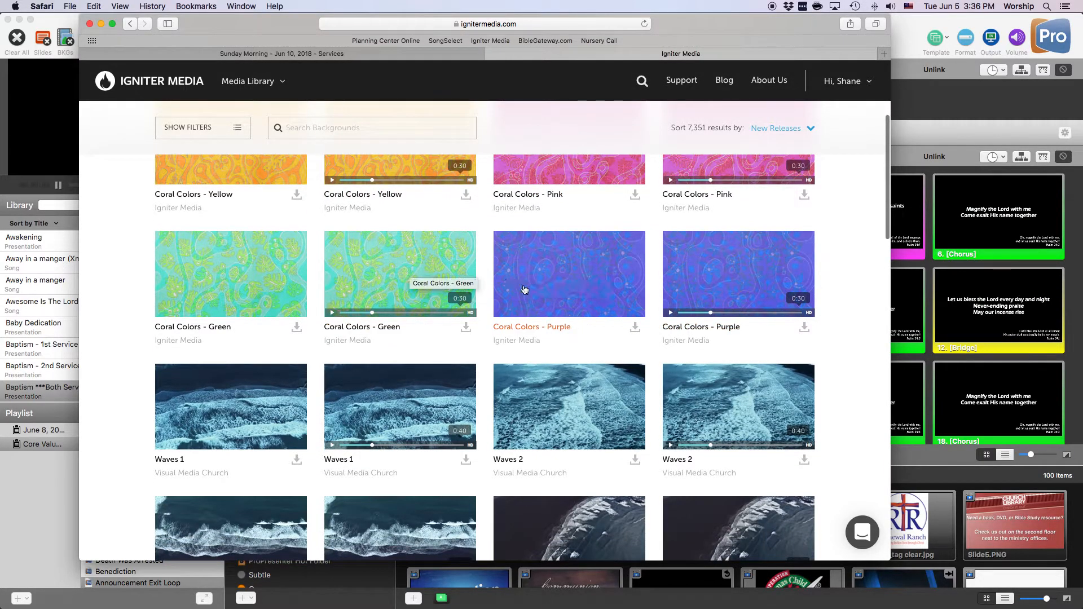
pyautogui.scroll(-2, 546, 292)
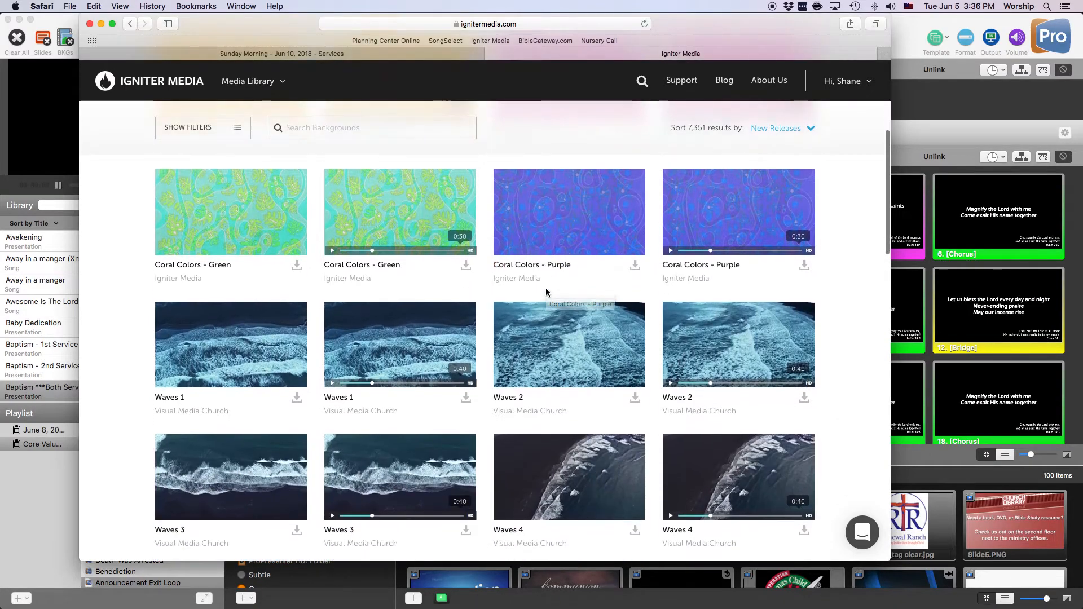
pyautogui.scroll(-5, 546, 292)
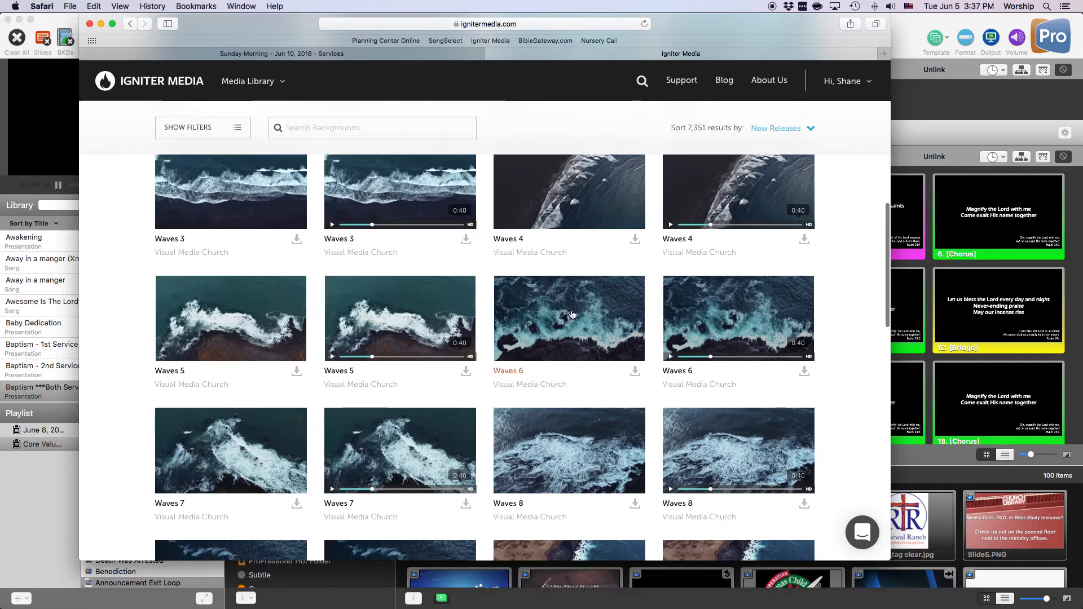
pyautogui.scroll(-2, 572, 314)
pyautogui.scroll(-6, 552, 314)
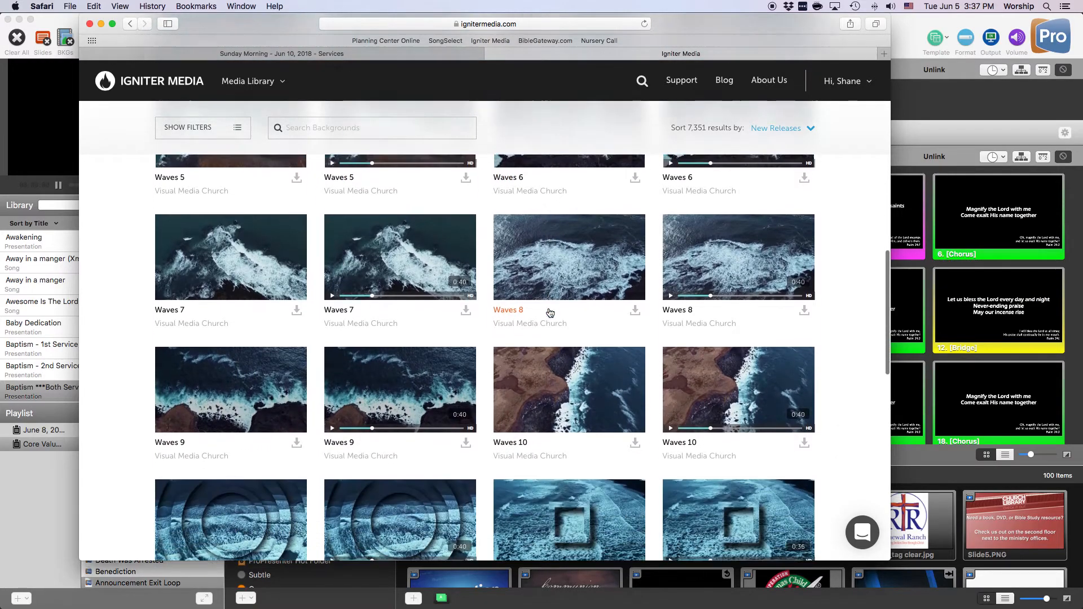
pyautogui.scroll(-5, 550, 313)
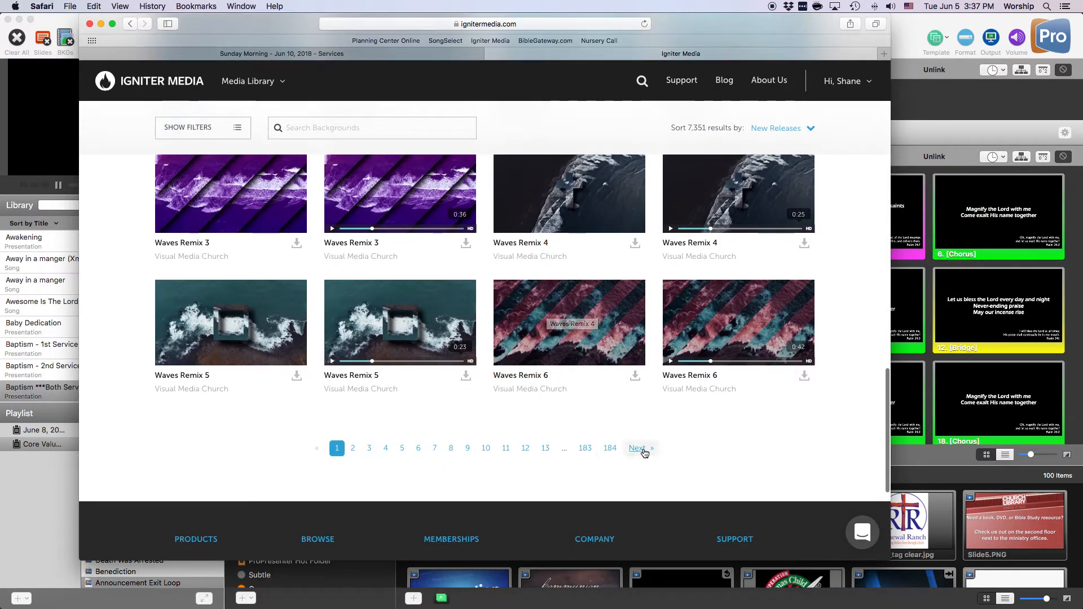
pyautogui.click(647, 451)
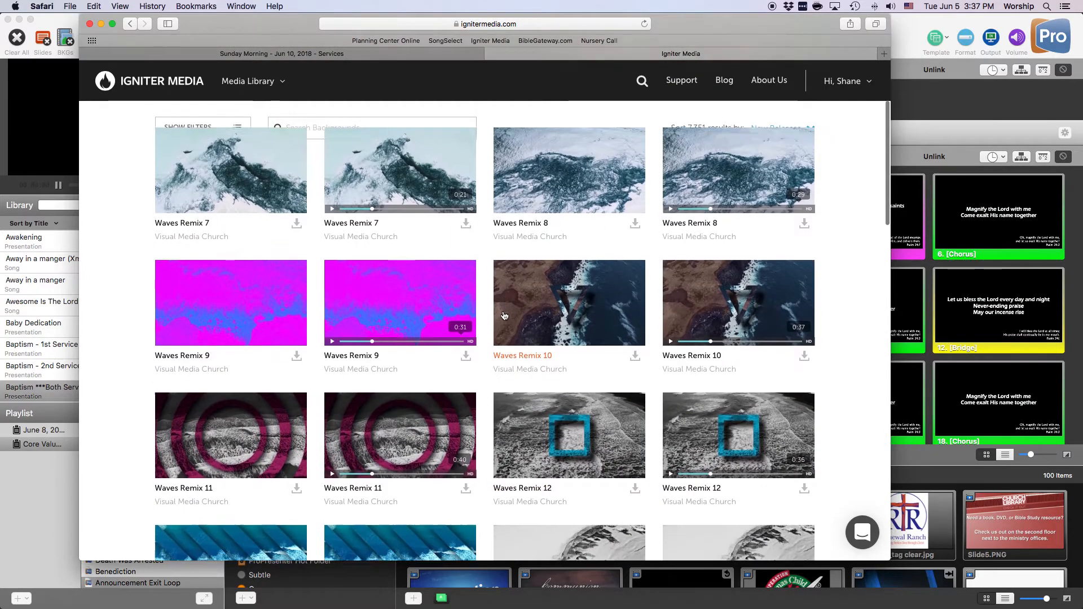
pyautogui.scroll(-2, 504, 316)
pyautogui.scroll(-10, 504, 316)
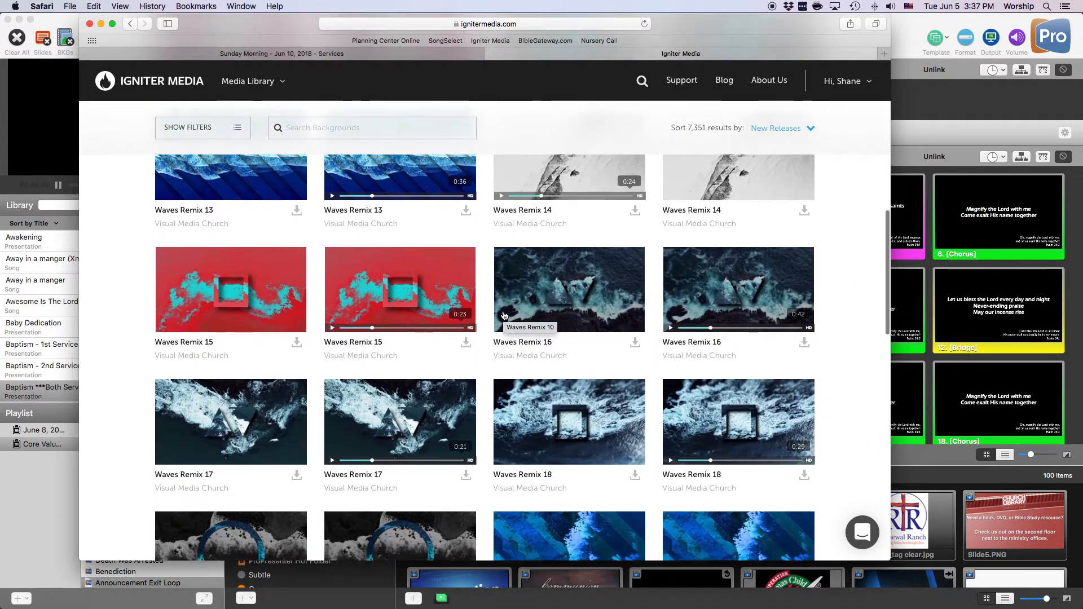
pyautogui.scroll(-1, 503, 316)
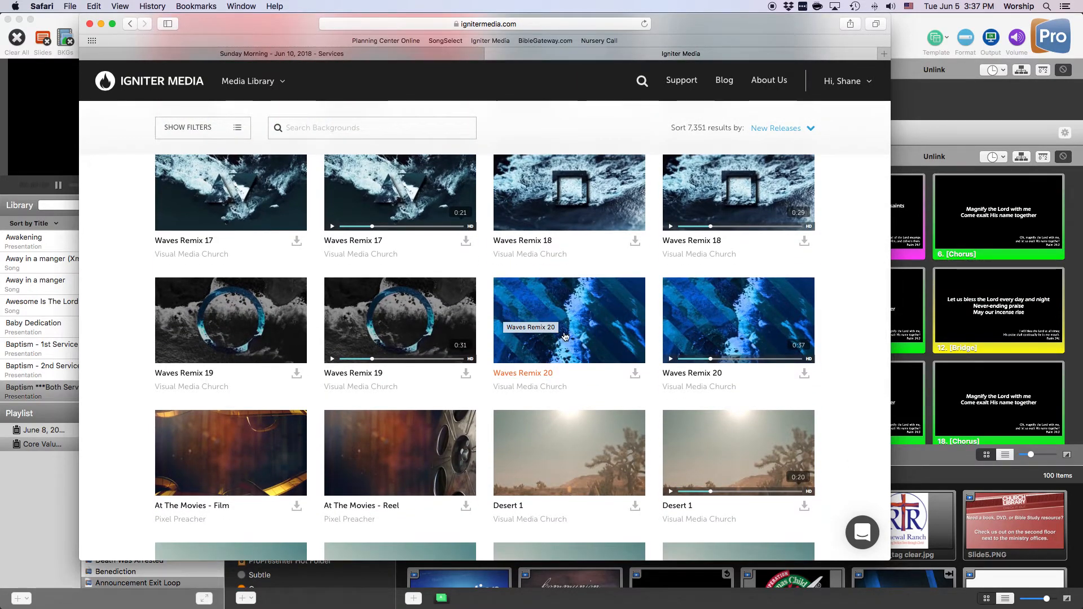
pyautogui.scroll(-8, 713, 393)
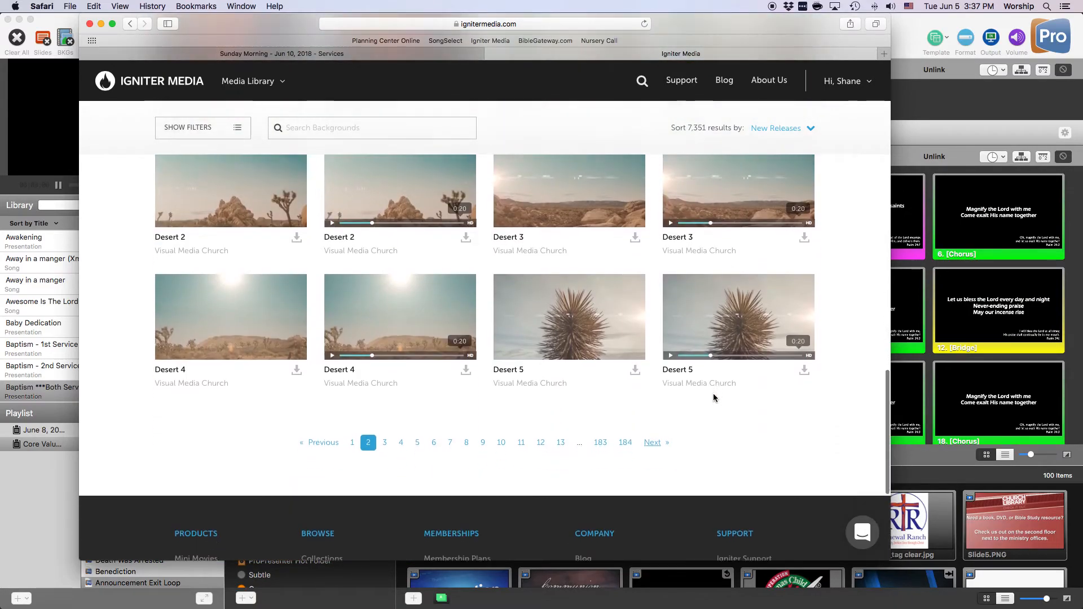
# - Browse pages 3 and 4 of the backgrounds, return to the page heading, and close the Igniter Media tab
pyautogui.click(652, 419)
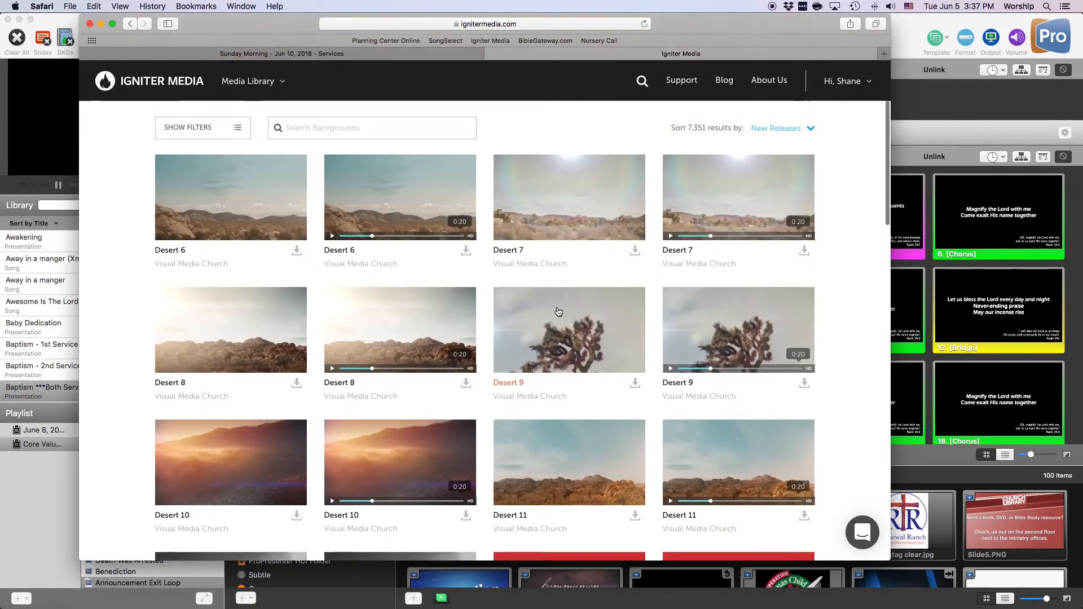
pyautogui.scroll(-3, 556, 309)
pyautogui.scroll(-7, 557, 309)
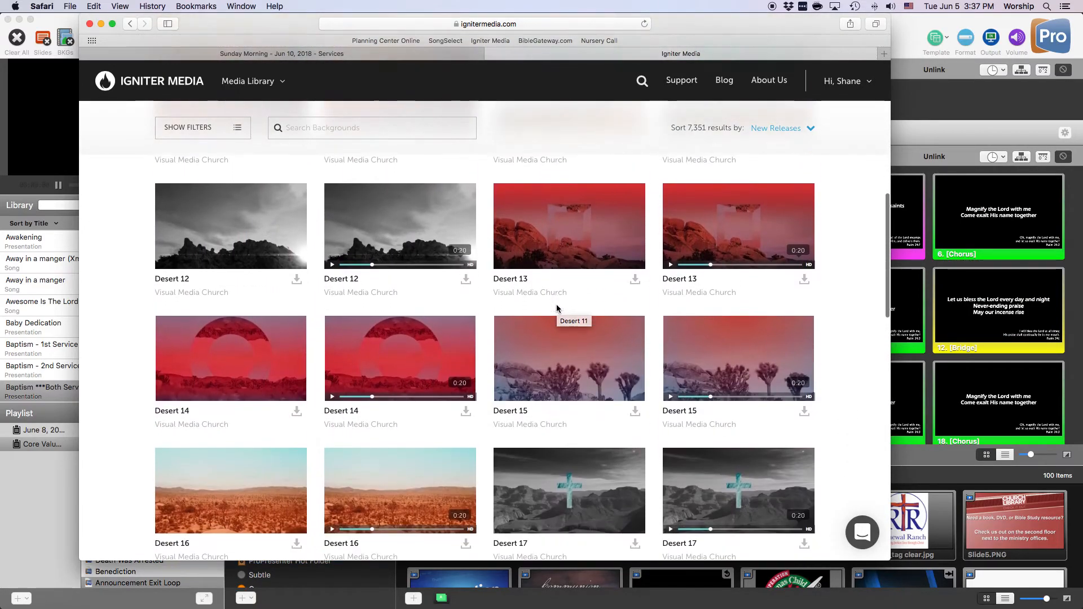
pyautogui.scroll(-8, 557, 309)
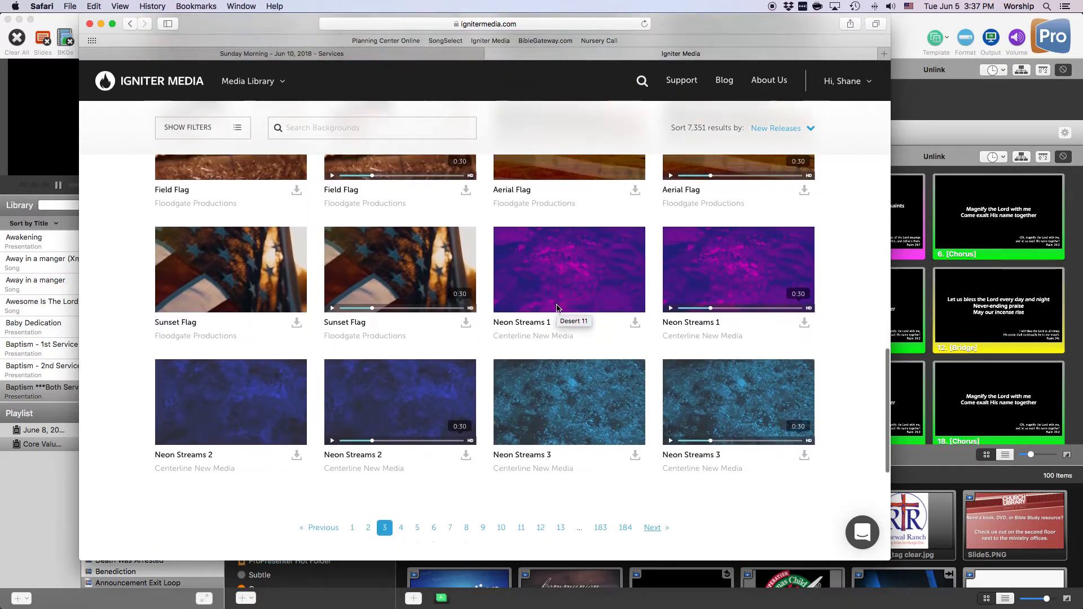
pyautogui.scroll(-4, 557, 308)
pyautogui.click(654, 333)
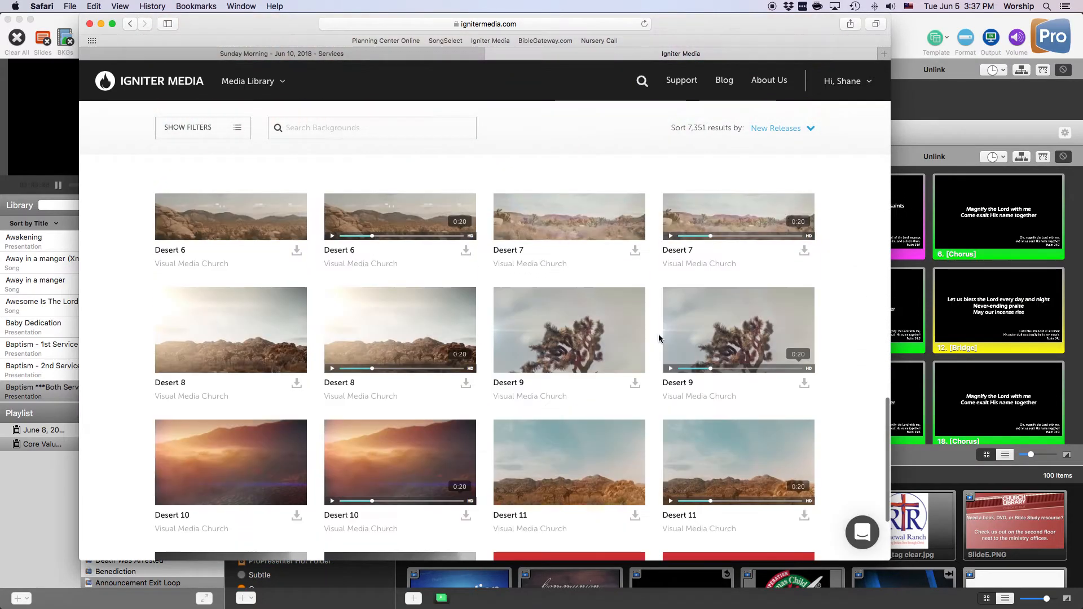
pyautogui.scroll(-7, 559, 343)
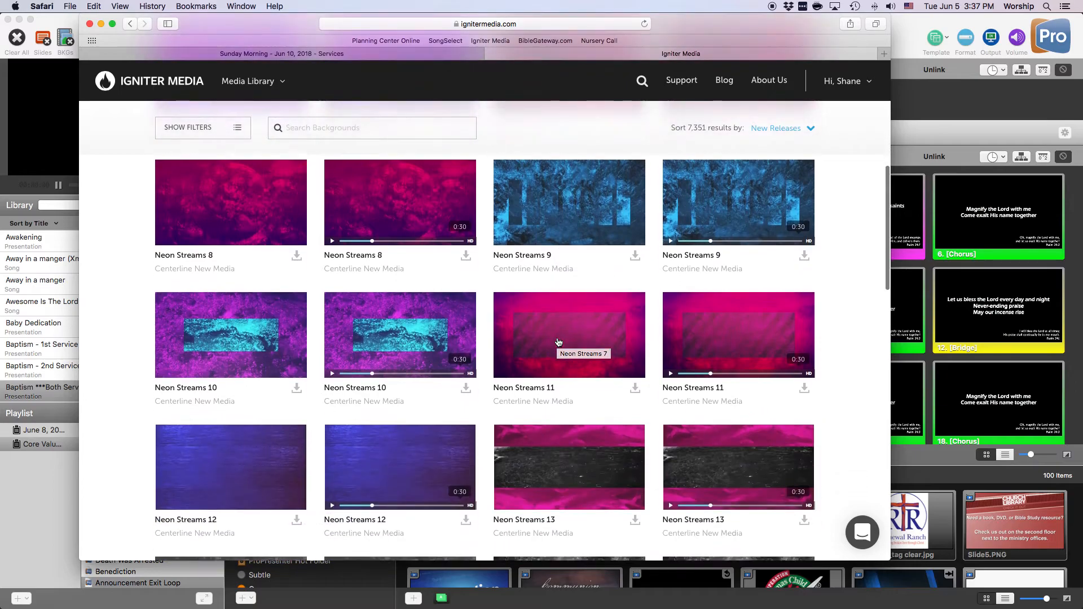
pyautogui.scroll(-7, 559, 342)
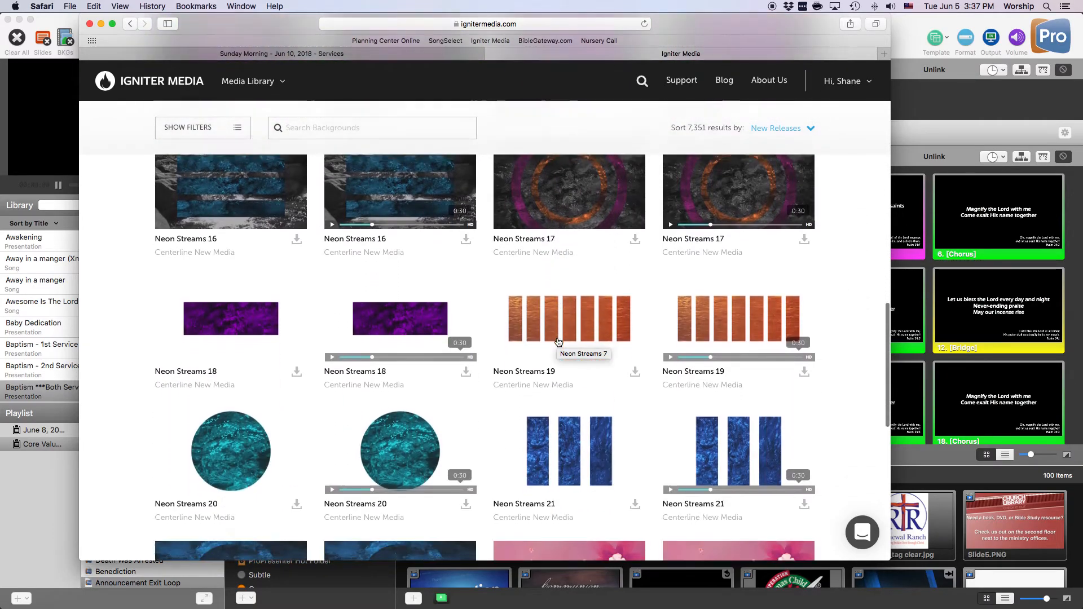
pyautogui.scroll(11, 558, 342)
pyautogui.scroll(6, 558, 341)
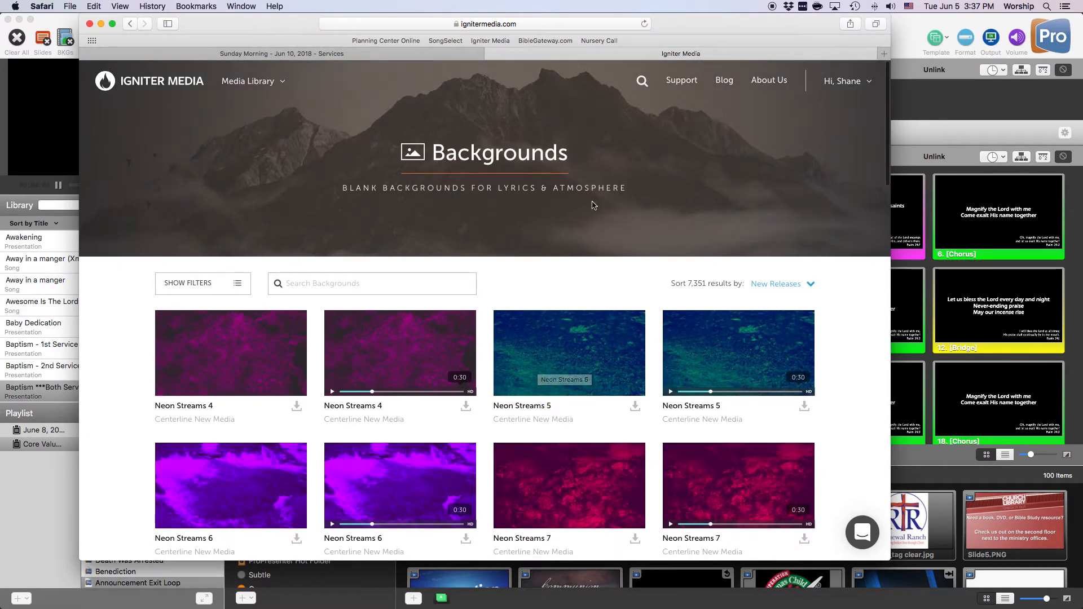
pyautogui.press('super+w')
# - Return to ProPresenter, filter the Background media by "geo", and add the purple geometric_strands video to the Blank slide of Psalm 34 (Taste and See)
pyautogui.click(915, 22)
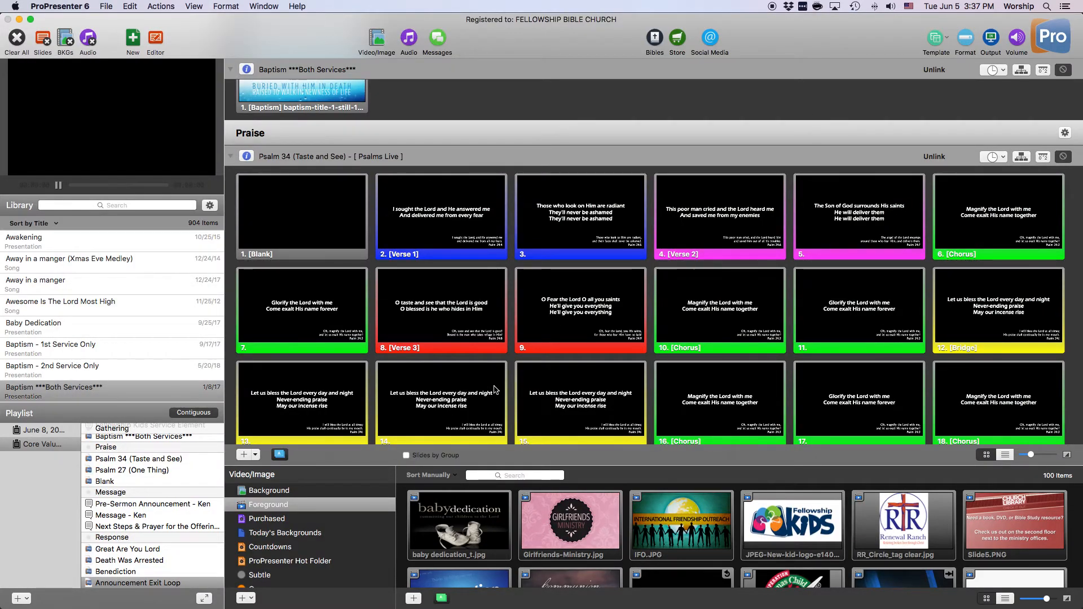
pyautogui.scroll(-2, 494, 390)
pyautogui.click(316, 491)
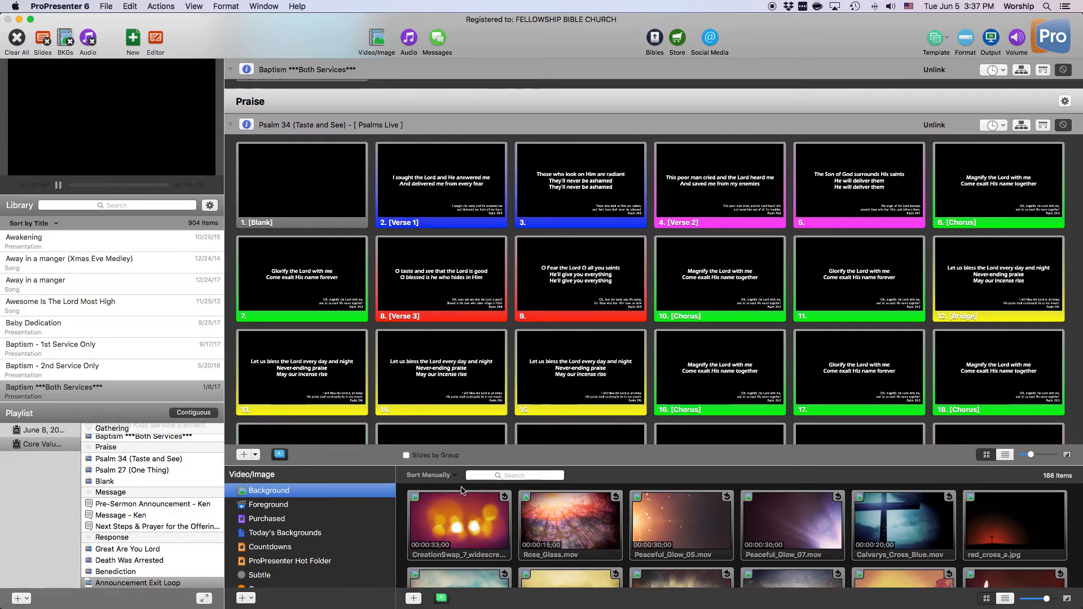
pyautogui.click(504, 475)
pyautogui.write('geo')
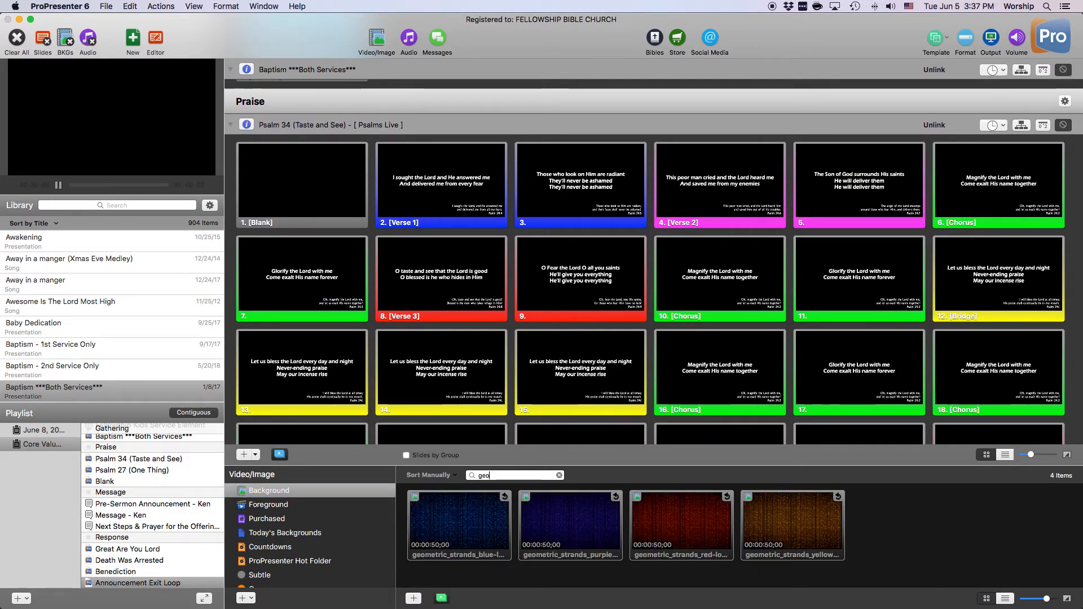
pyautogui.moveTo(573, 534); pyautogui.dragTo(304, 181)
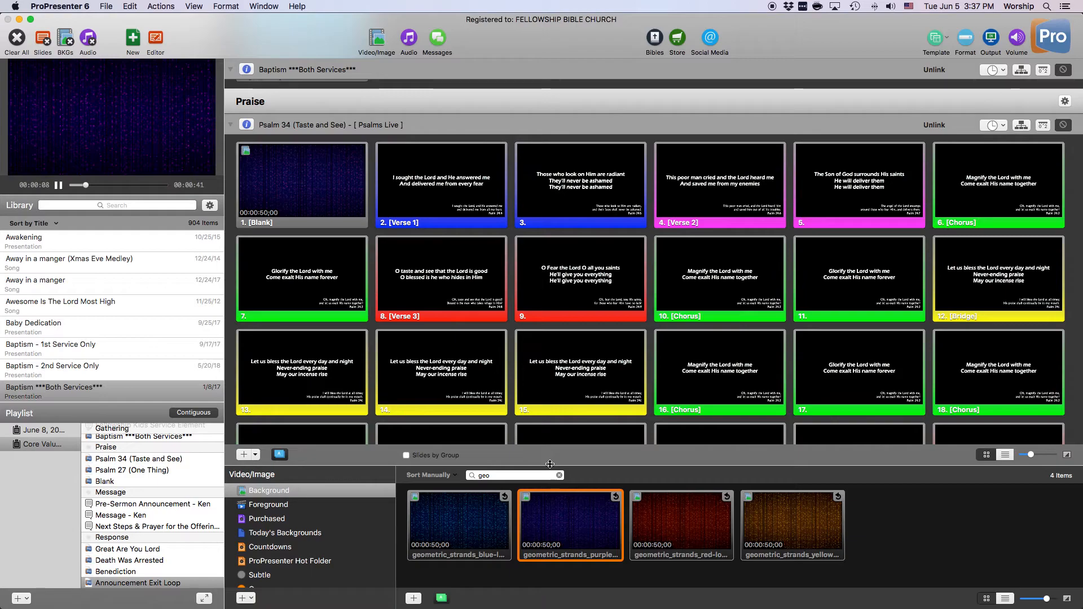
# - Add the blue geometric_strands video to the Blank slide of Great Are You Lord, and clear the media search
pyautogui.scroll(-10, 574, 401)
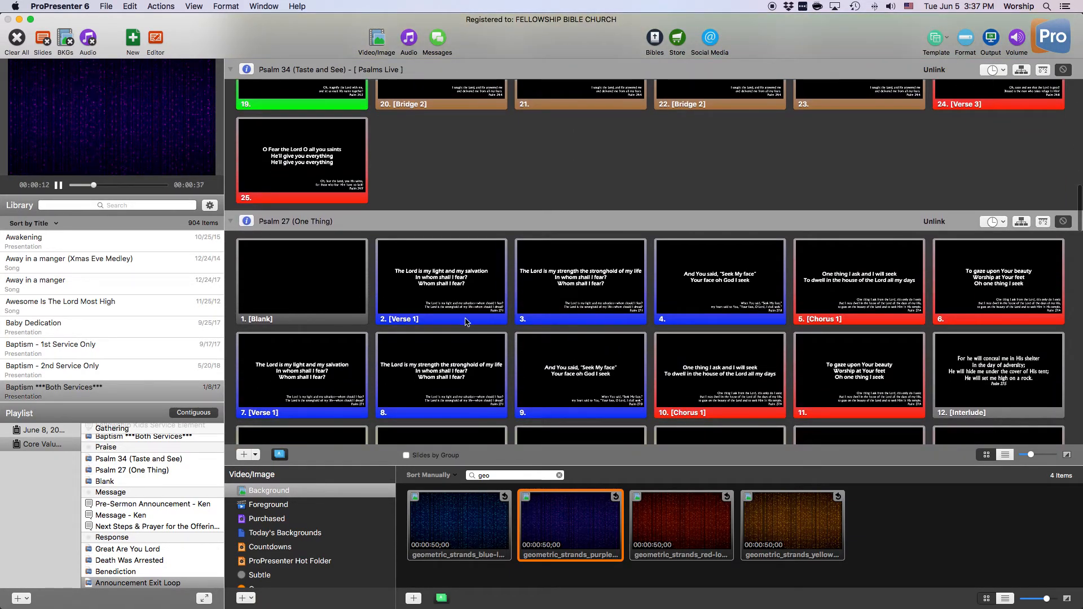
pyautogui.scroll(-15, 466, 322)
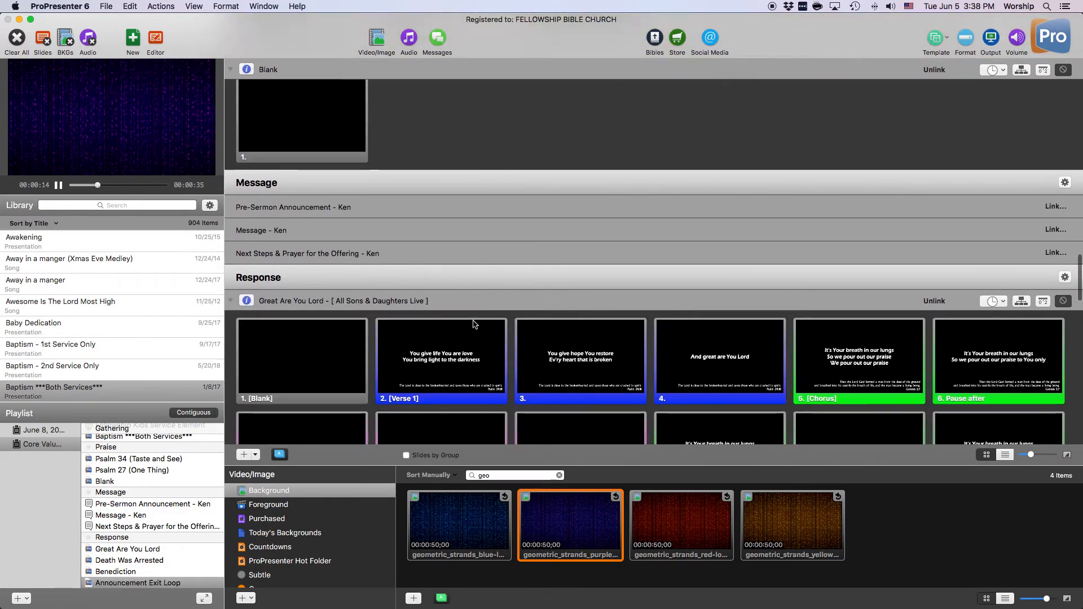
pyautogui.scroll(-6, 473, 324)
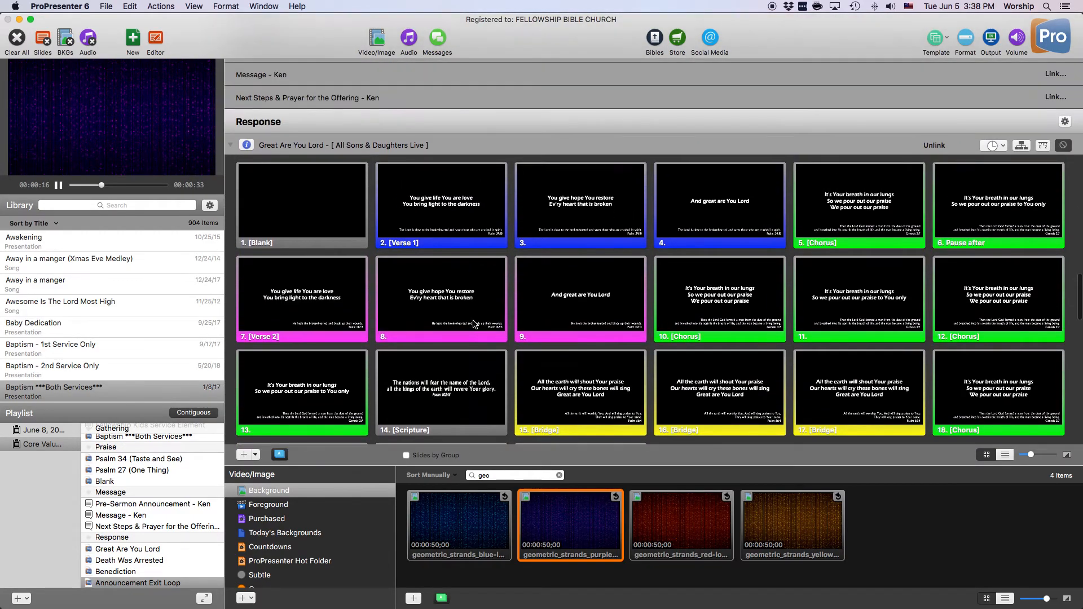
pyautogui.scroll(1, 474, 324)
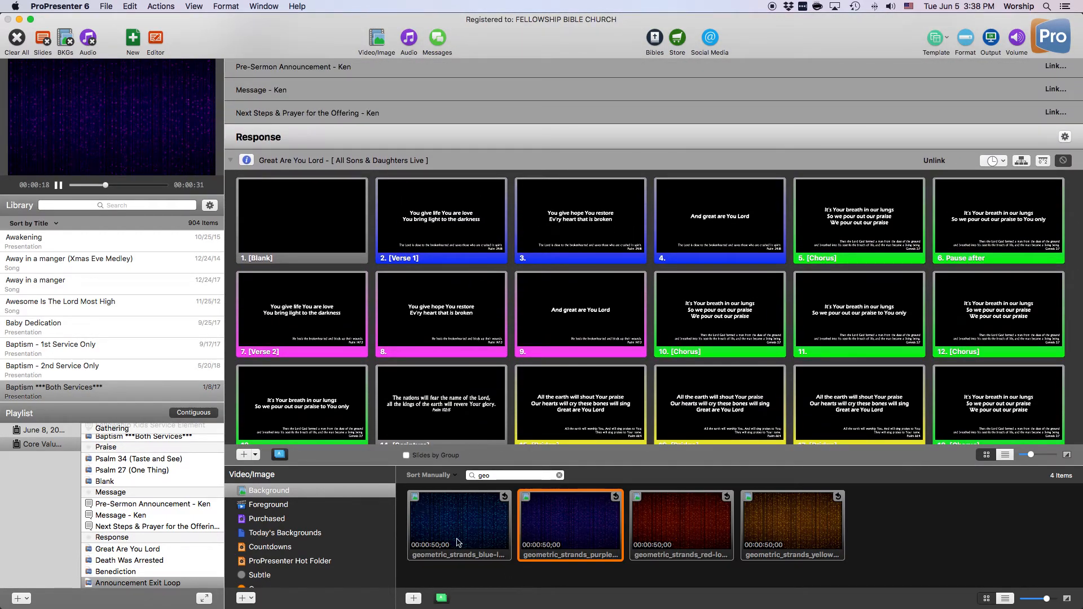
pyautogui.moveTo(457, 542); pyautogui.dragTo(309, 246)
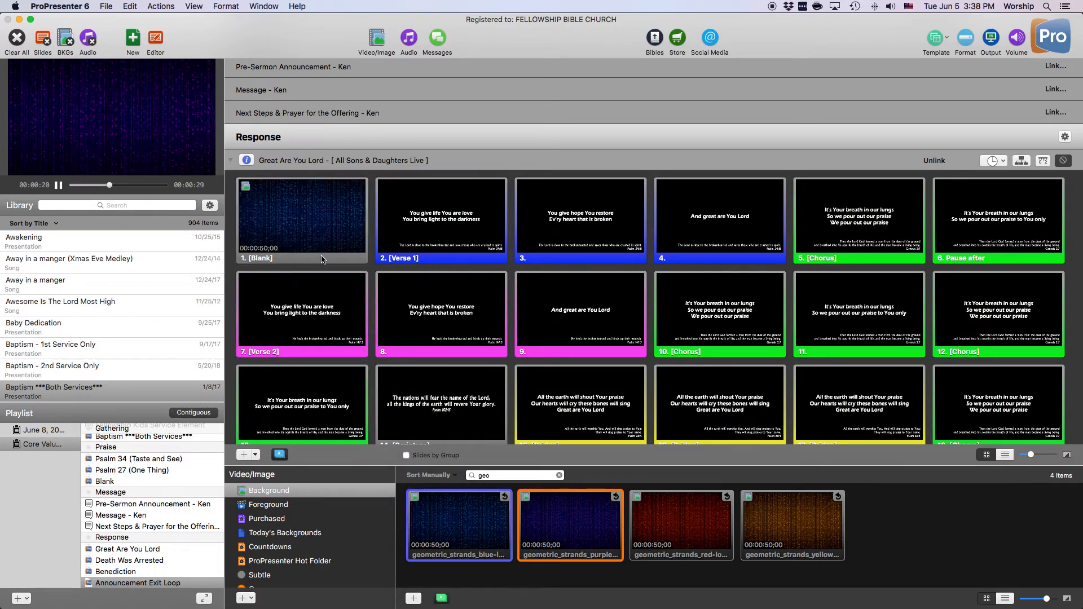
pyautogui.click(559, 476)
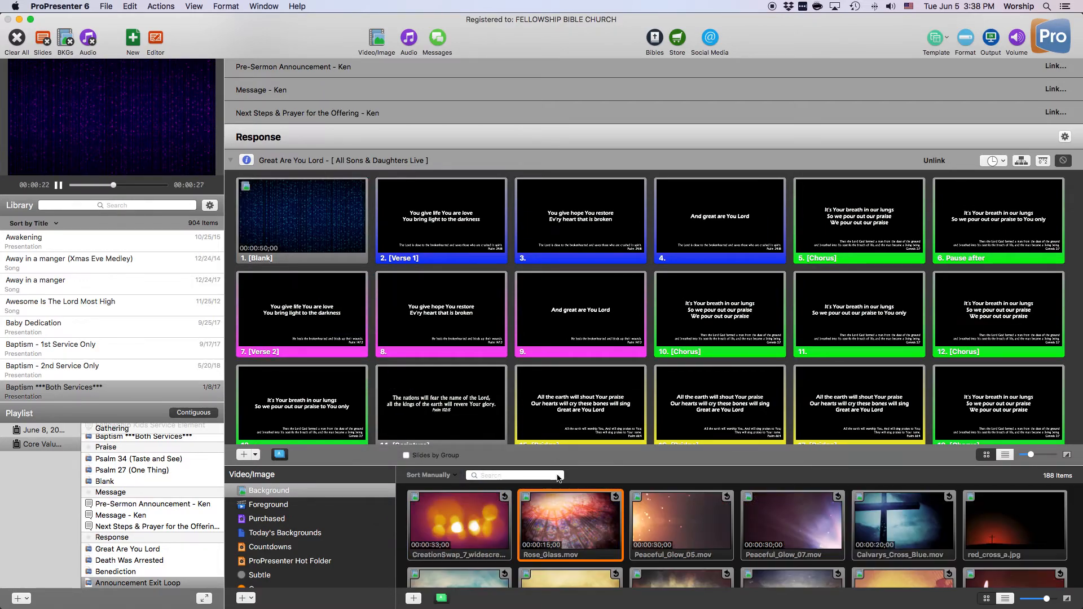
# - Review the end of the service playlist, from the Great Are You Lord slides through Death Was Arrested and Benediction to the Announcement Exit Loop
pyautogui.scroll(-10, 464, 357)
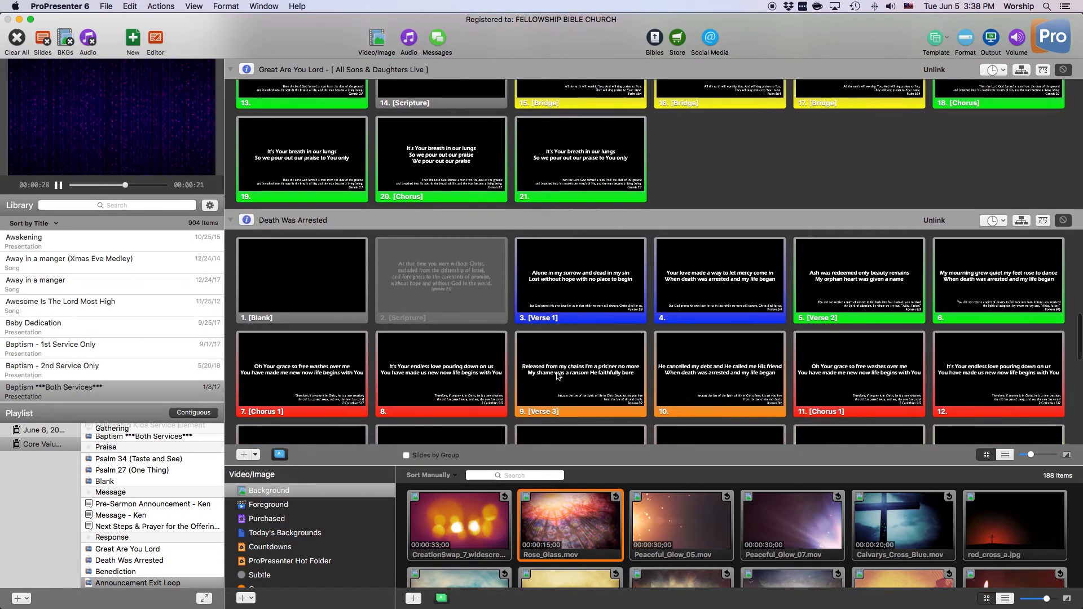
pyautogui.scroll(6, 559, 376)
pyautogui.scroll(2, 557, 376)
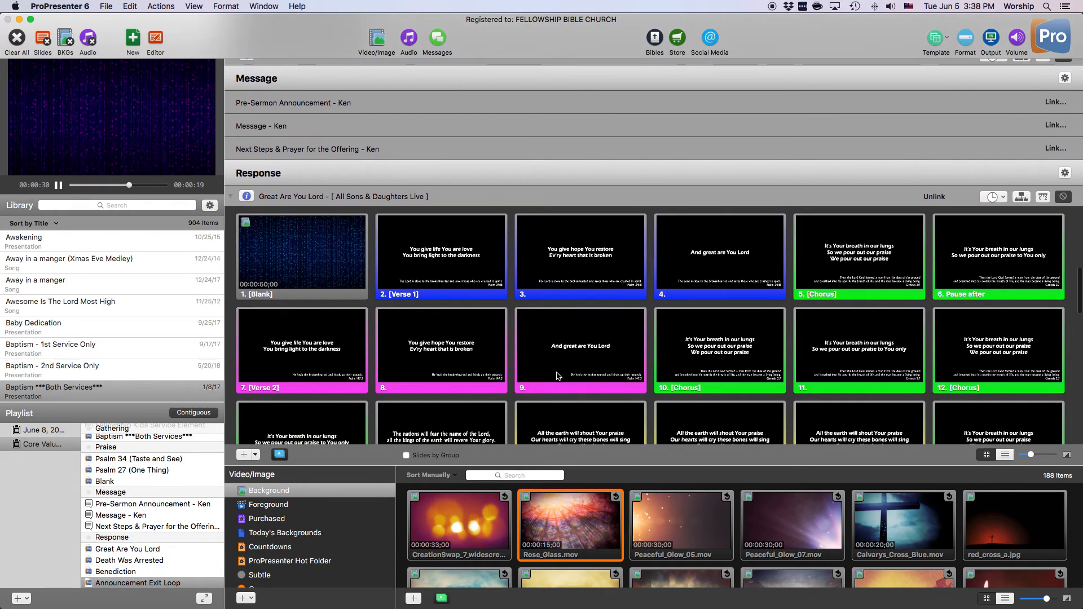
pyautogui.scroll(-10, 569, 393)
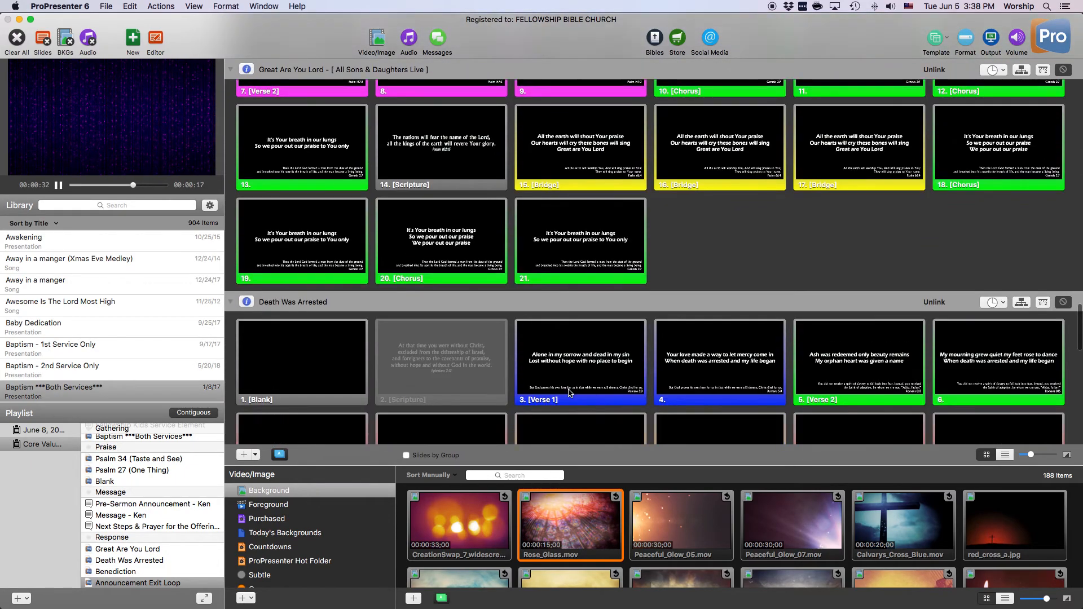
pyautogui.scroll(-7, 569, 394)
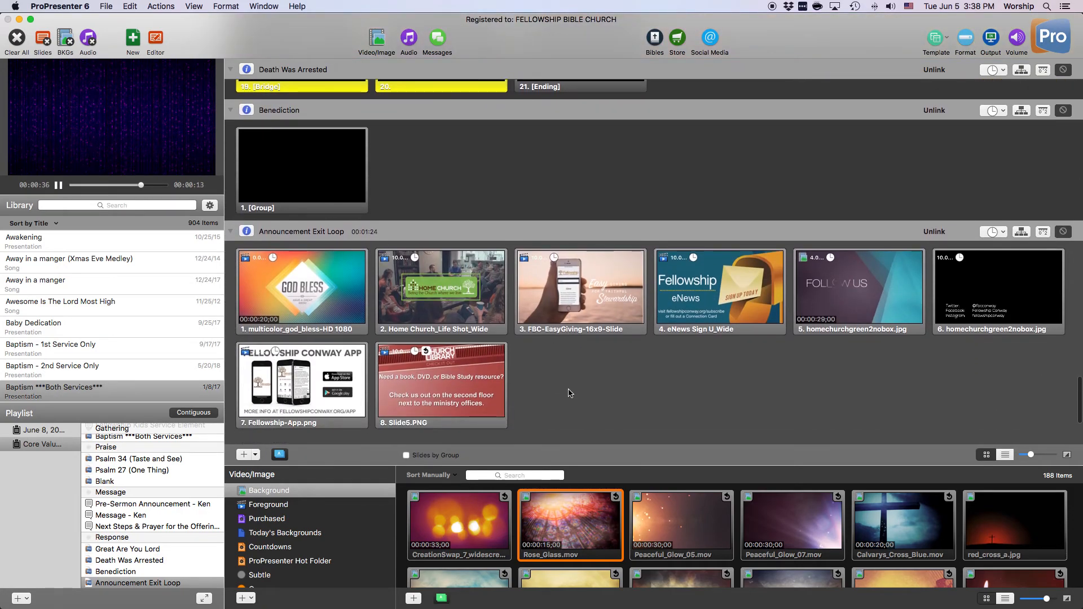
# - Review the playlist back up to the Gathering items, and check the Praise slides of Psalm 34 (Taste and See) and Psalm 27 (One Thing)
pyautogui.scroll(5, 568, 393)
pyautogui.scroll(8, 569, 393)
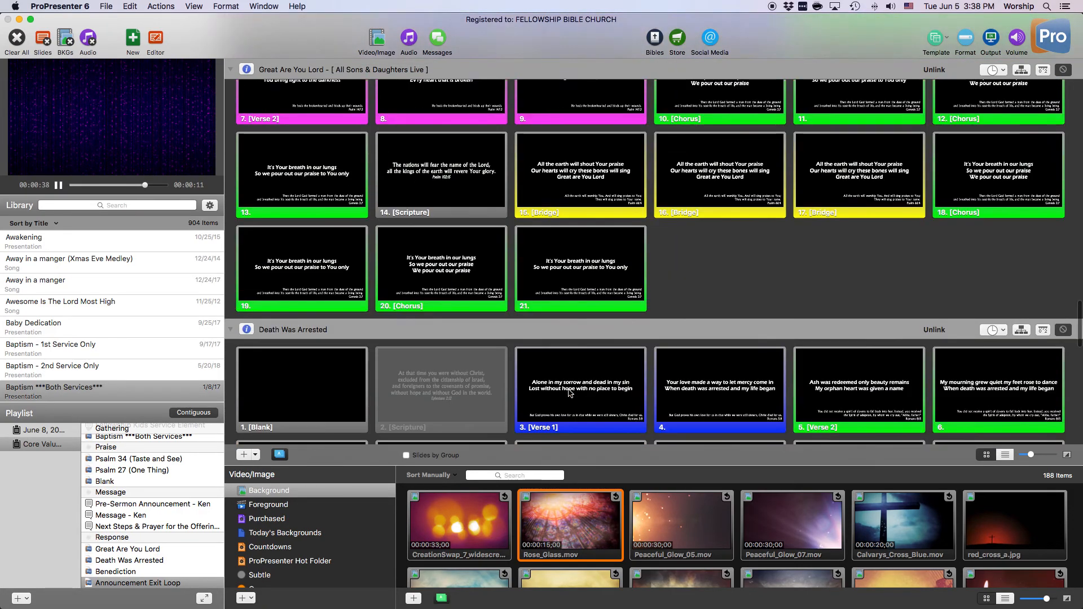
pyautogui.scroll(10, 569, 393)
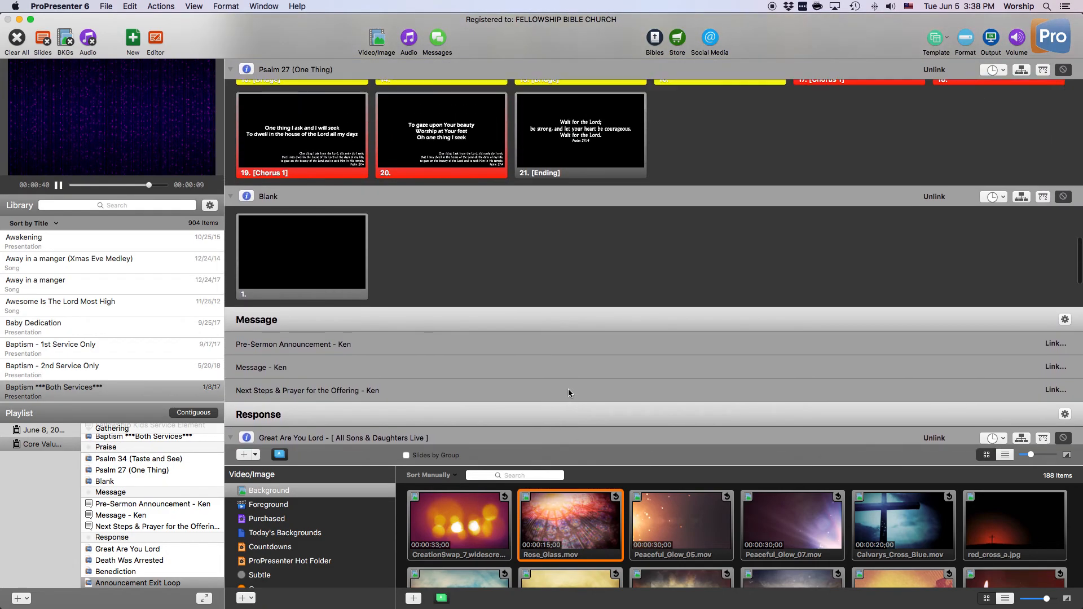
pyautogui.scroll(10, 520, 296)
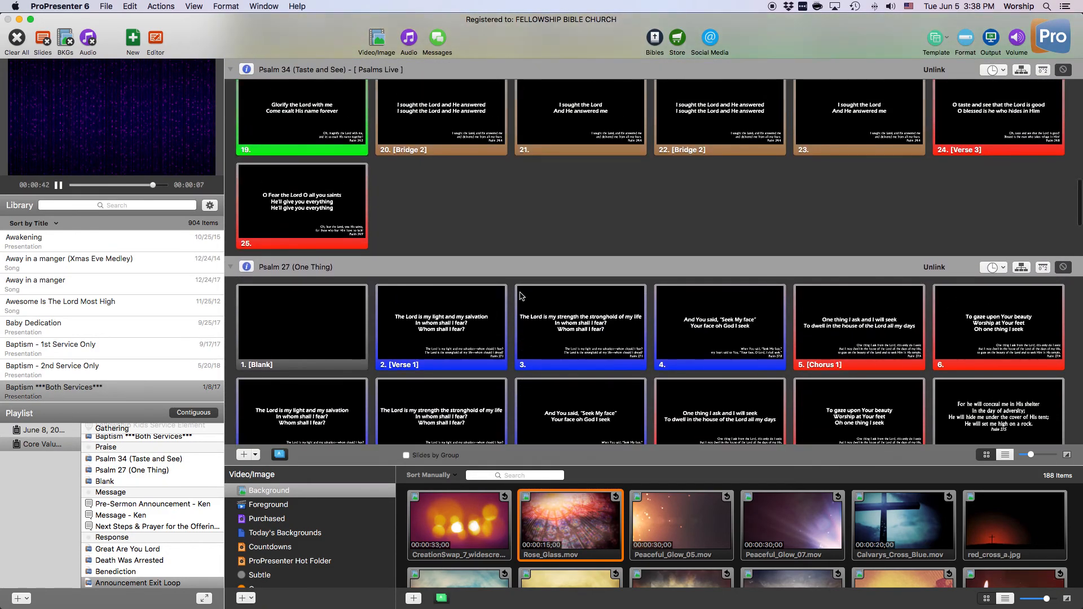
pyautogui.scroll(10, 520, 297)
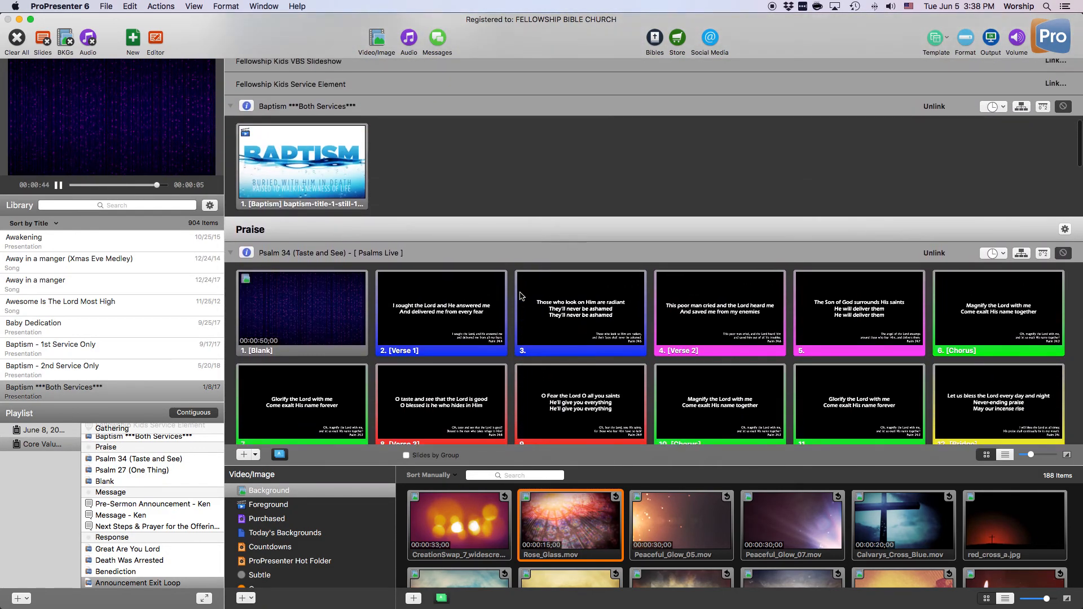
pyautogui.scroll(1, 520, 292)
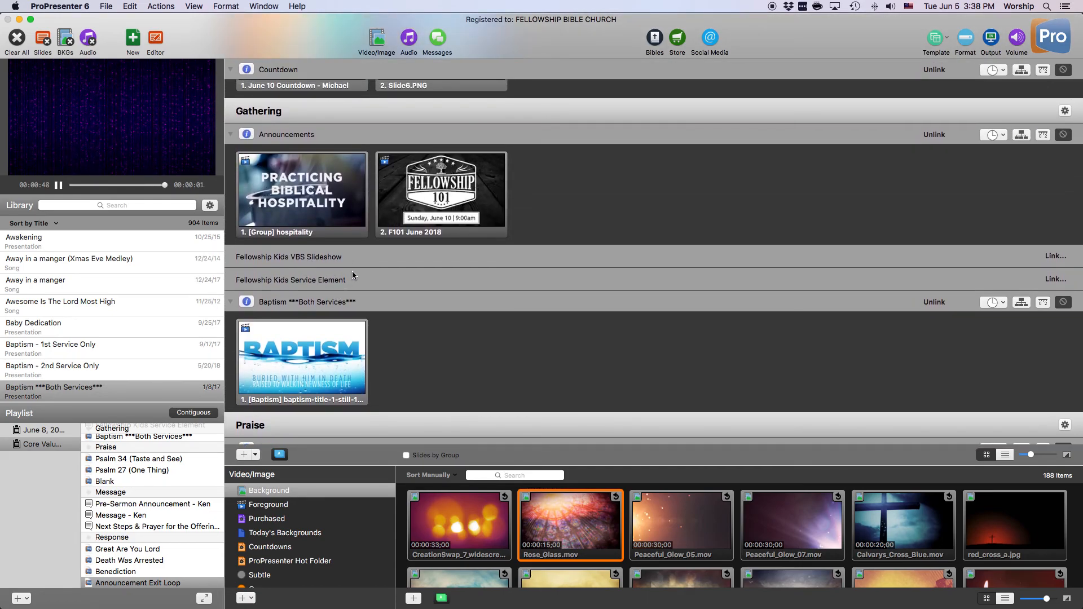
pyautogui.scroll(-5, 418, 276)
pyautogui.scroll(-15, 418, 277)
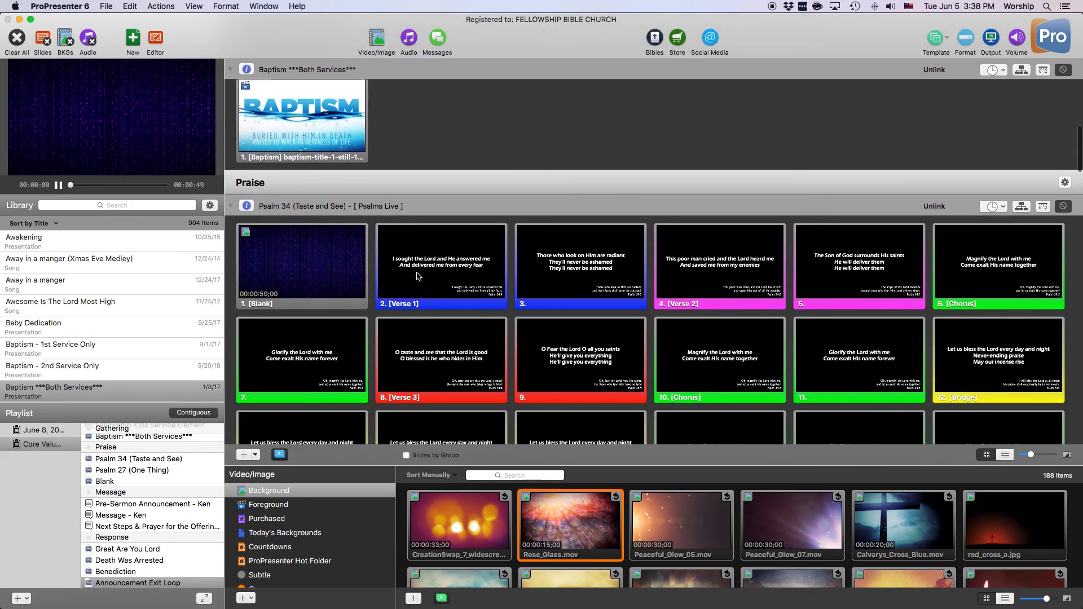
pyautogui.scroll(-15, 418, 276)
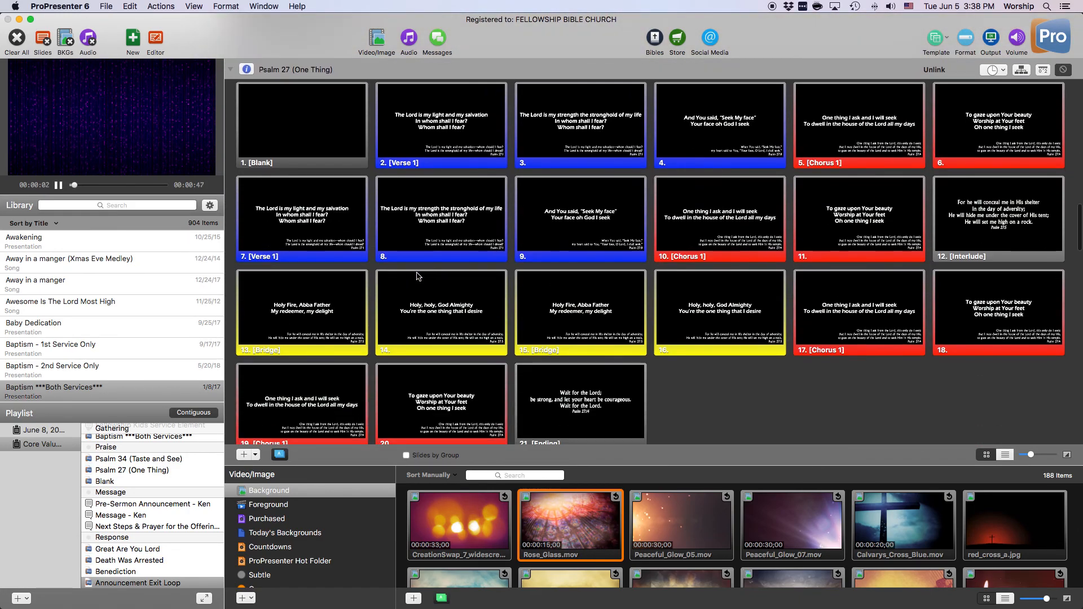